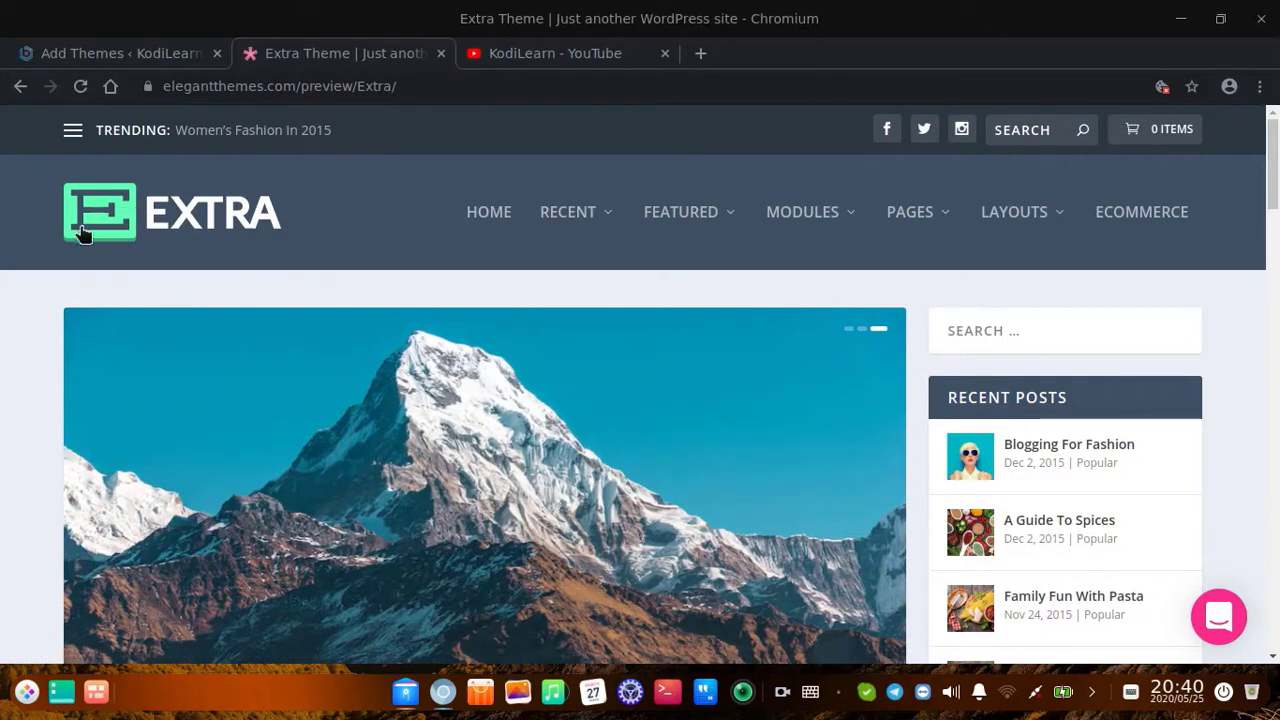
- Browse the Extra demo home page, briefly opening and closing its secondary links menu
left_click(84, 131)
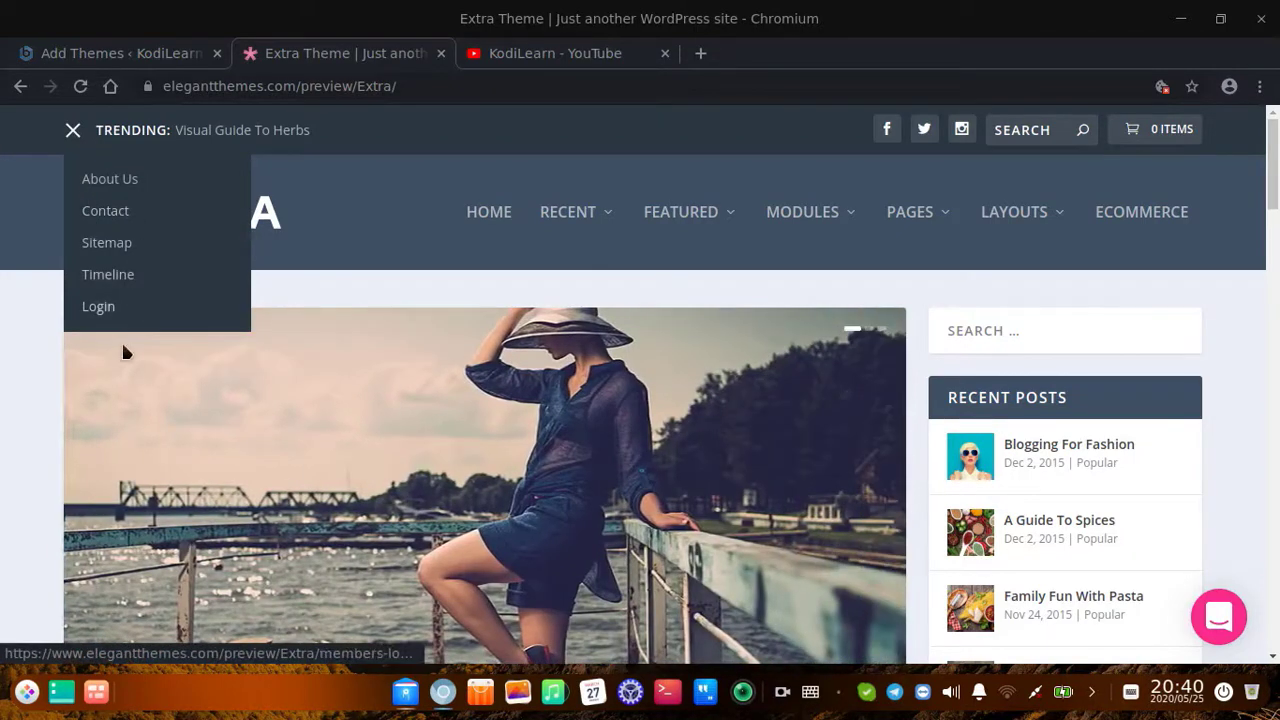
left_click(75, 134)
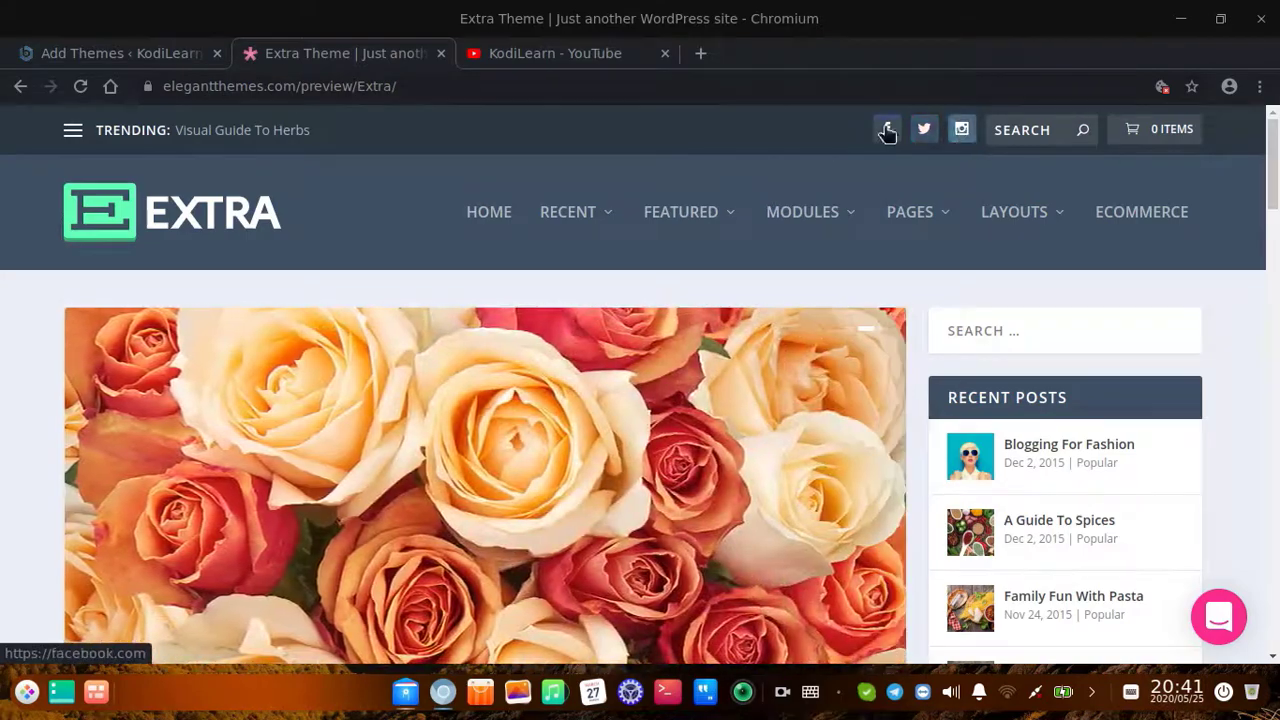
scroll(343, 537, "down", 8)
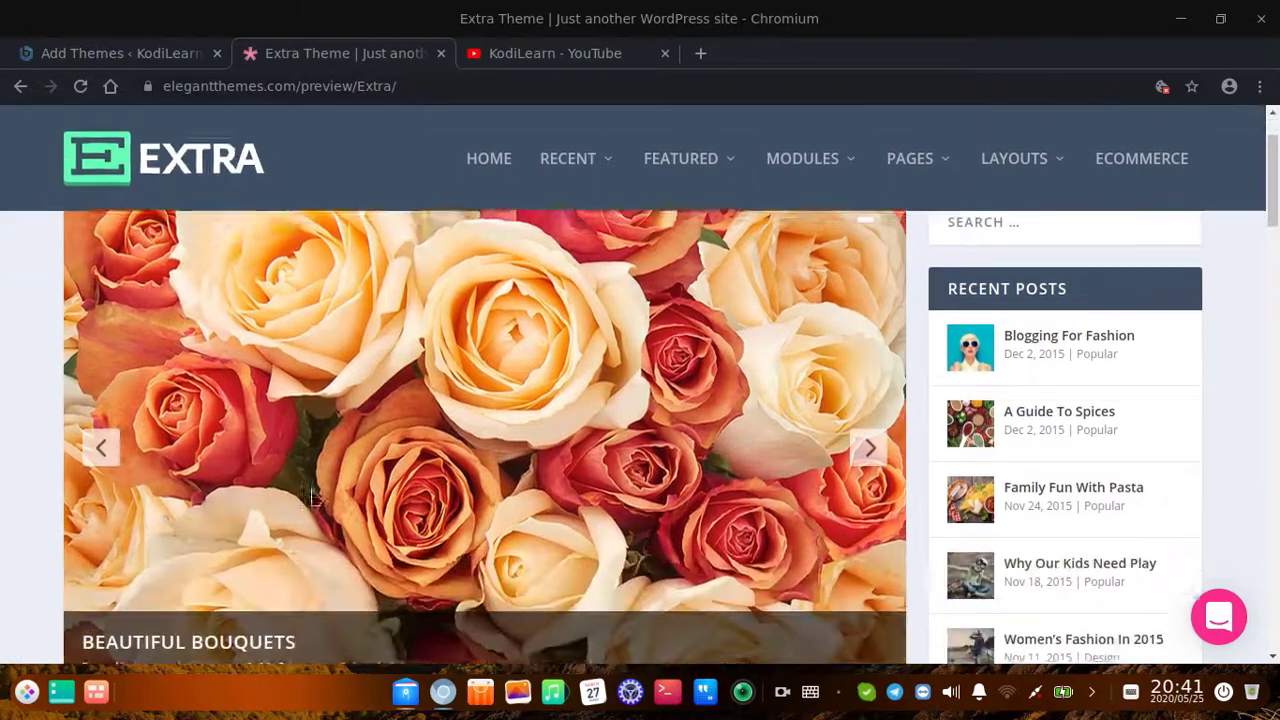
scroll(274, 333, "down", 15)
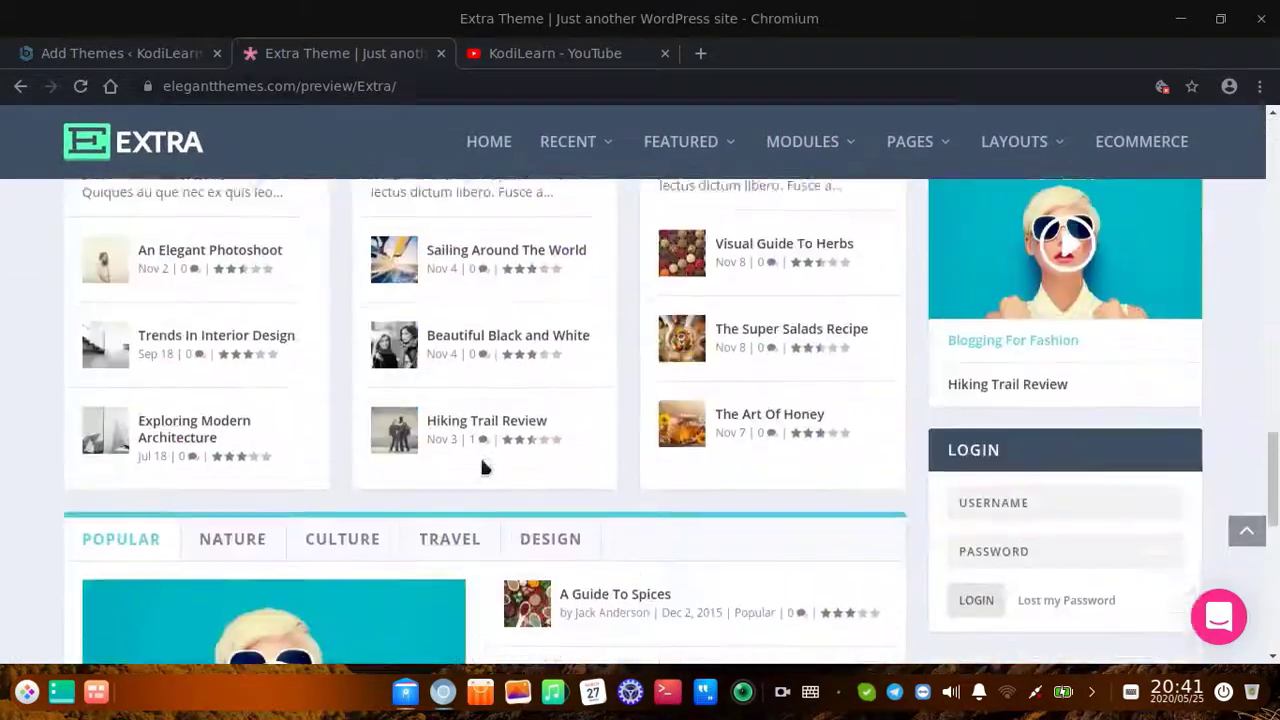
scroll(580, 417, "down", 4)
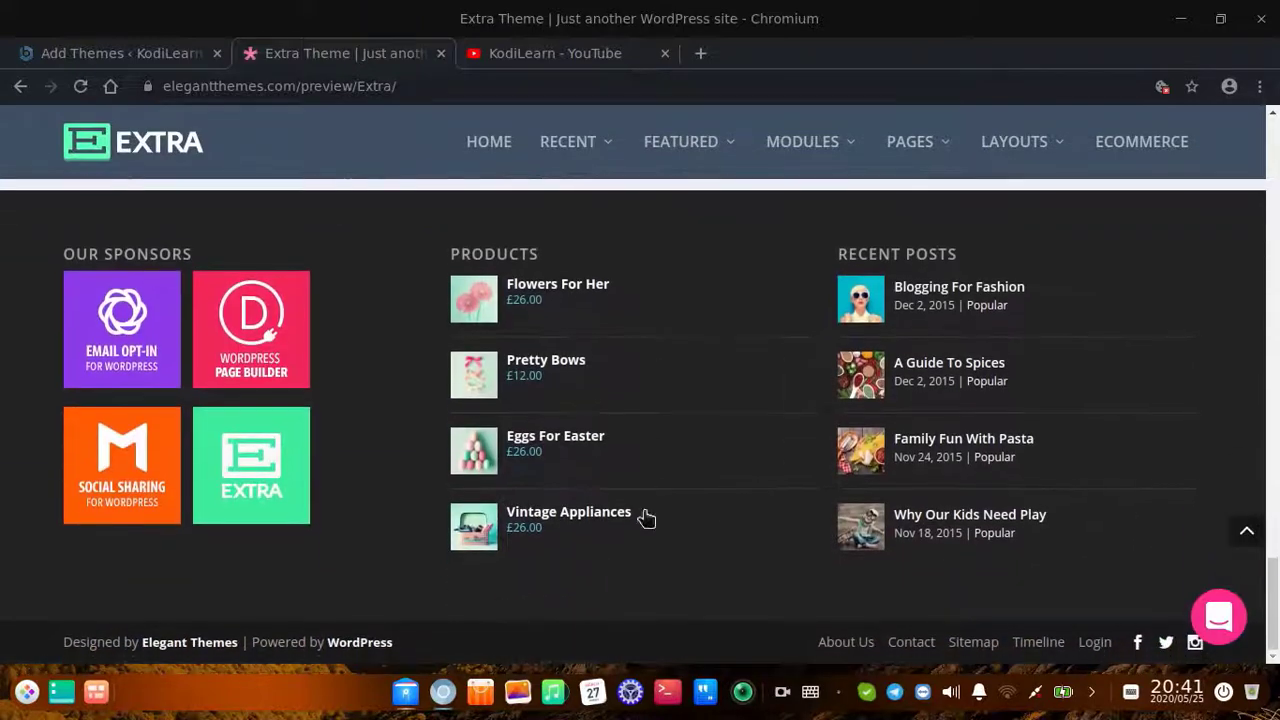
scroll(816, 477, "up", 3)
key("Home")
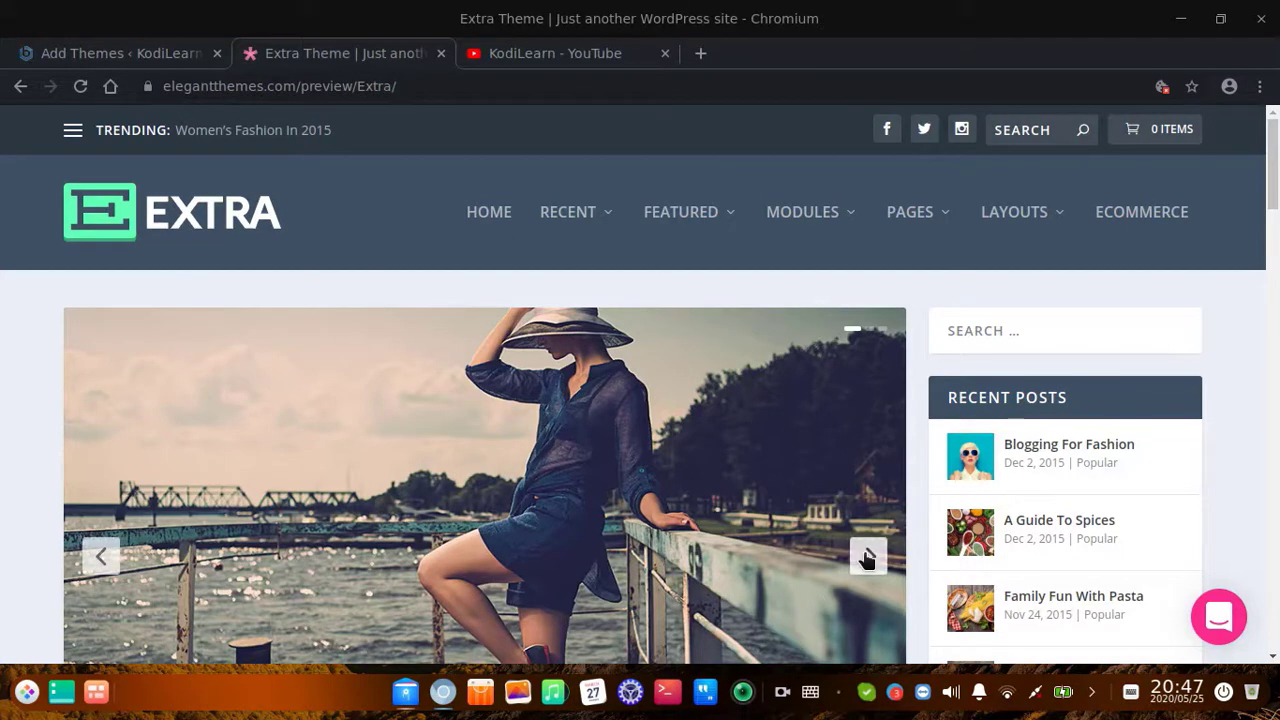
scroll(867, 559, "down", 5)
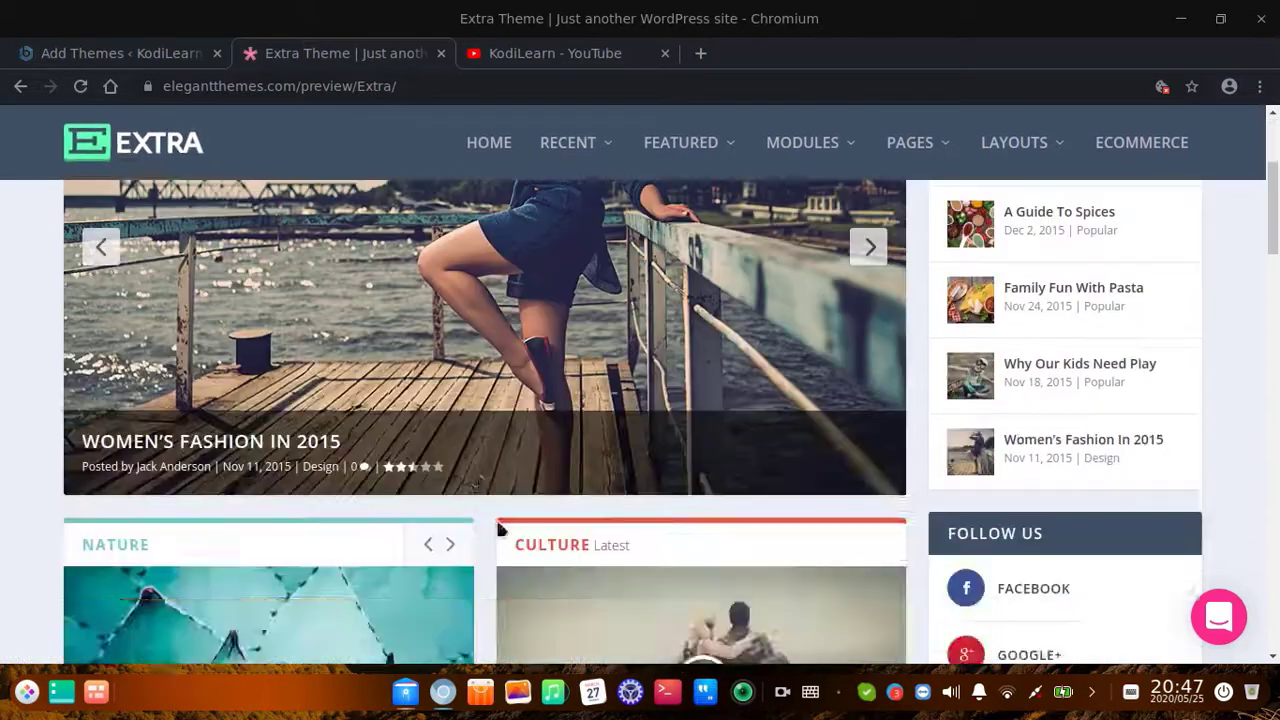
scroll(841, 493, "up", 5)
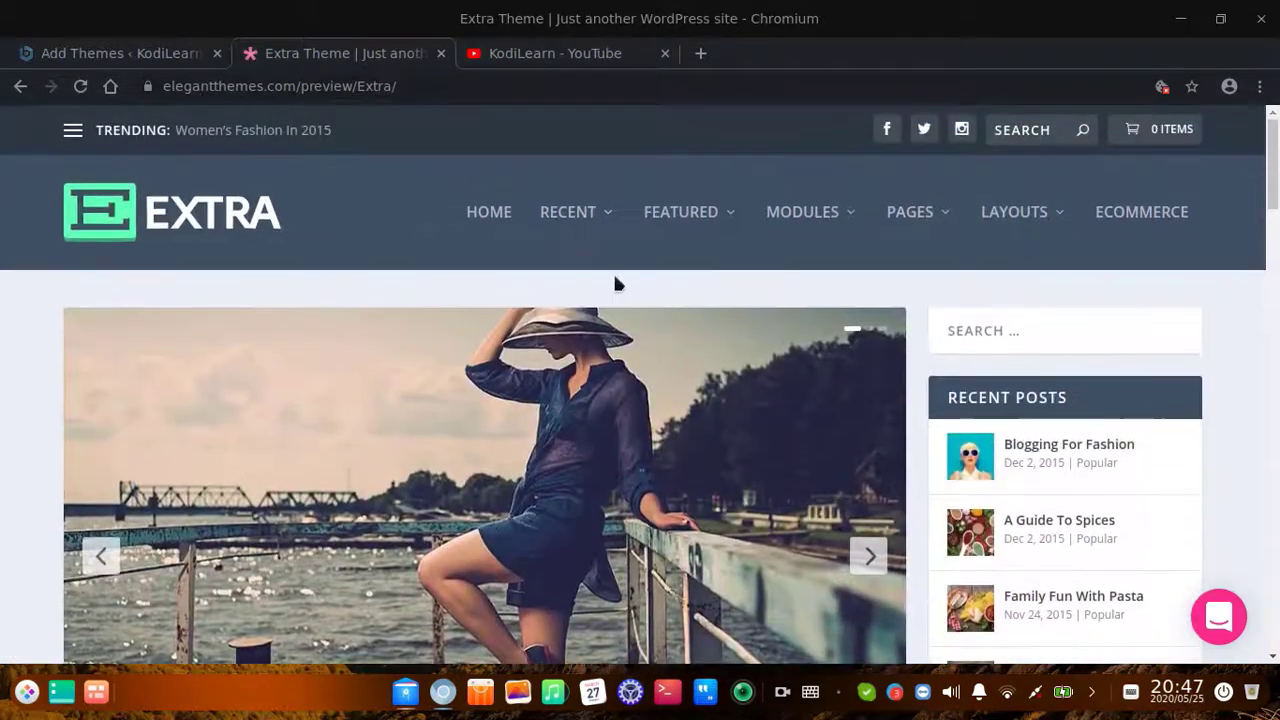
mouse_move(591, 226)
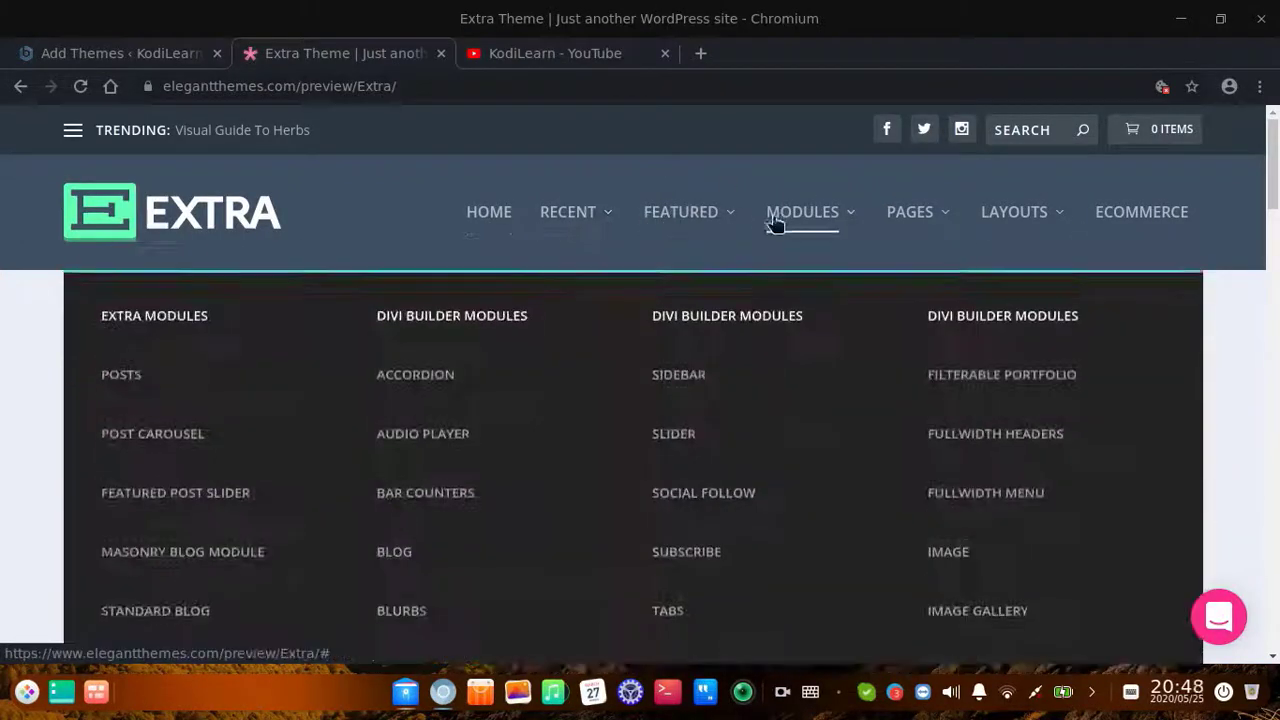
scroll(781, 413, "down", 5)
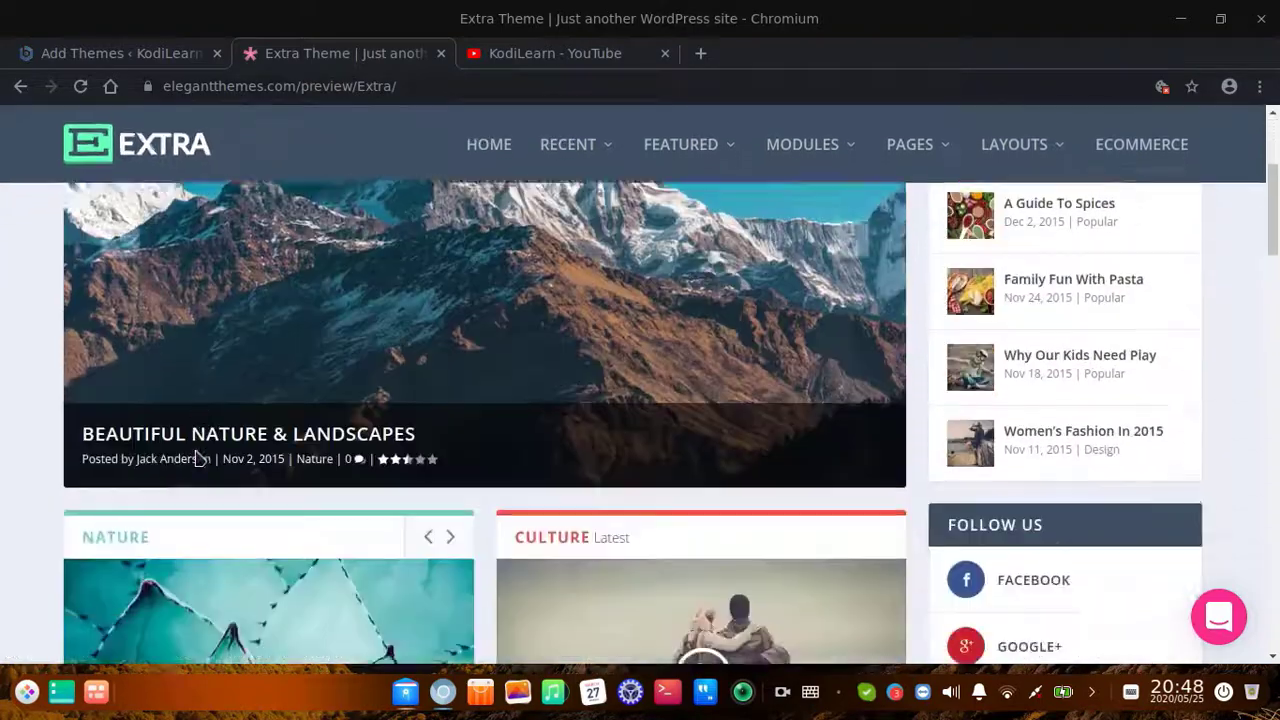
scroll(781, 413, "down", 20)
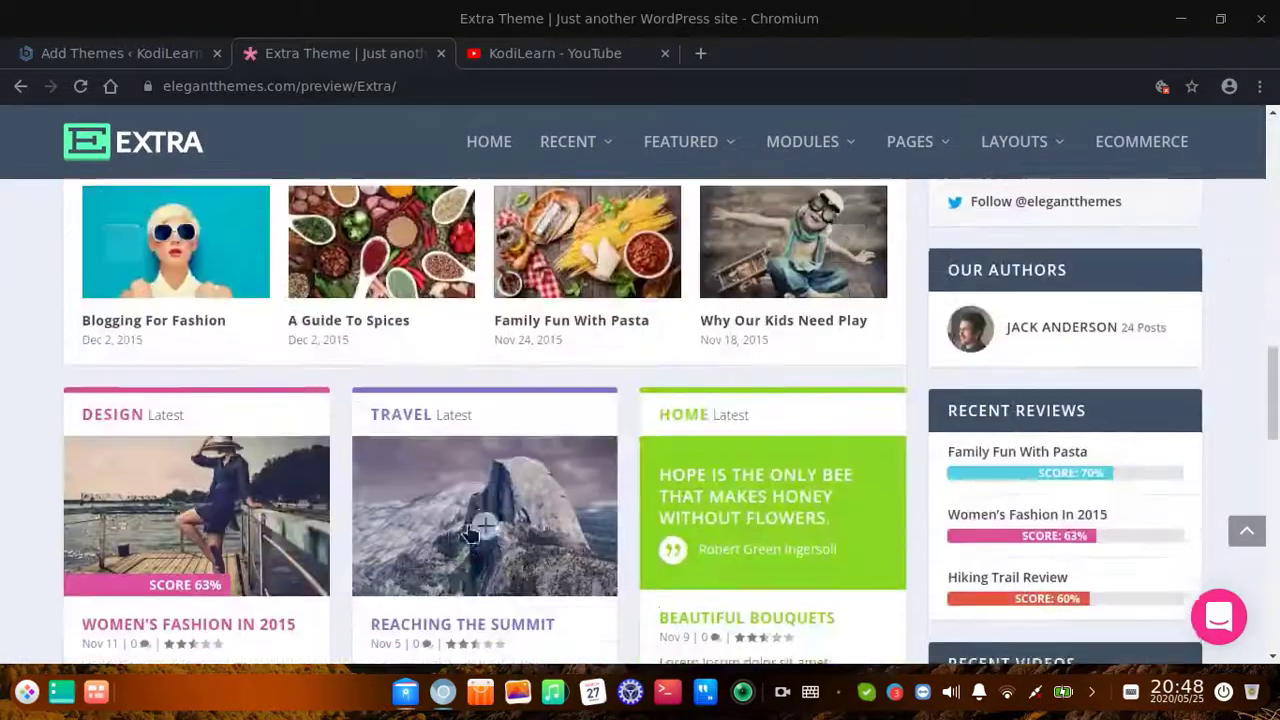
scroll(270, 505, "down", 2)
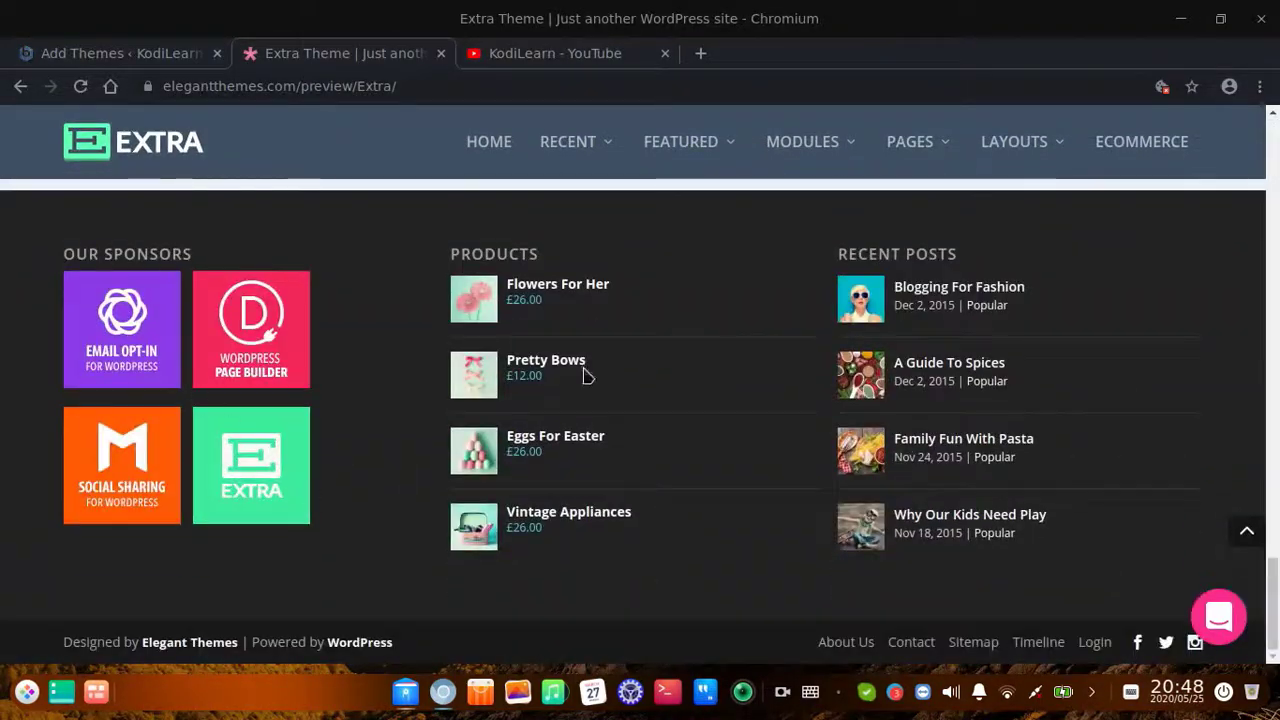
scroll(877, 614, "up", 15)
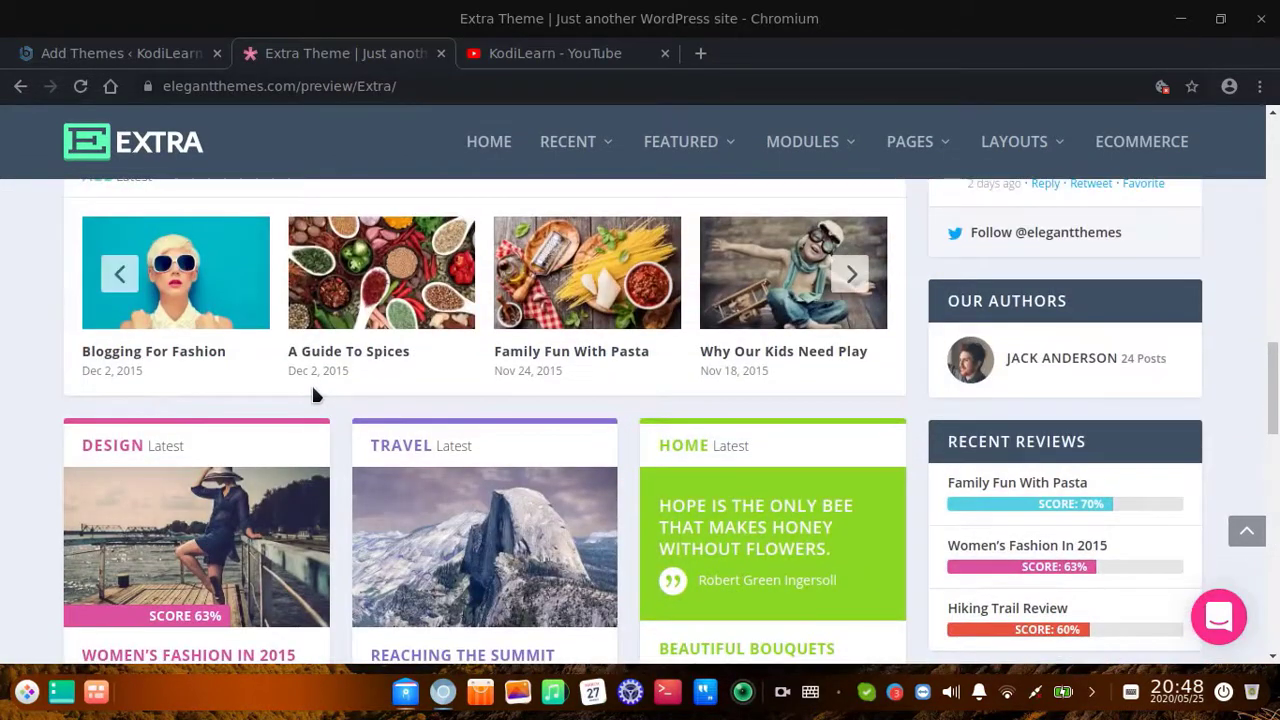
scroll(313, 395, "up", 10)
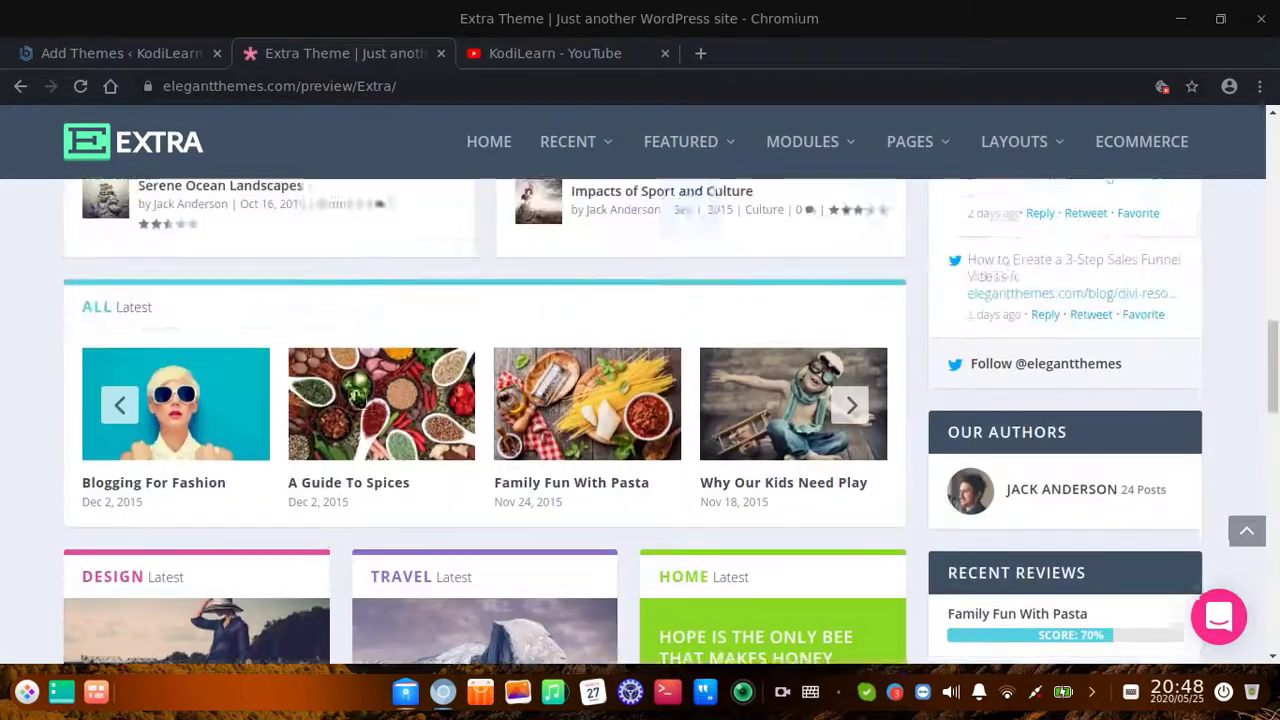
scroll(418, 460, "up", 5)
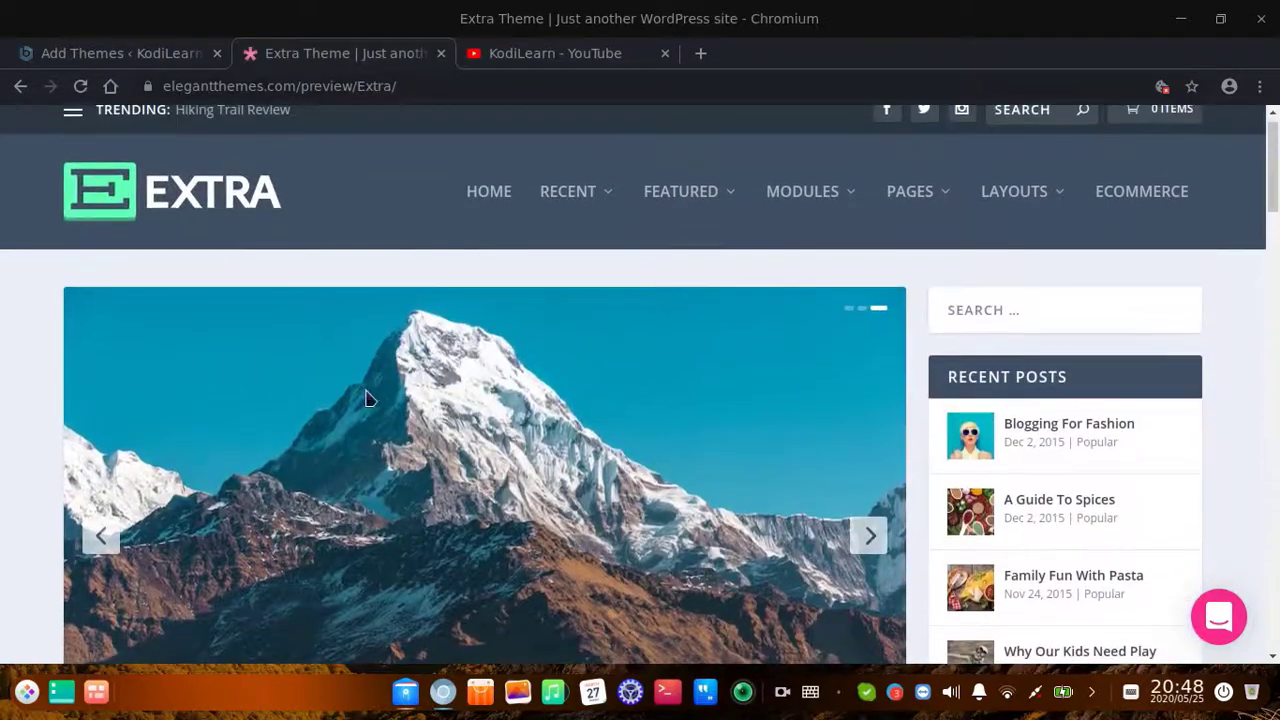
scroll(408, 541, "down", 8)
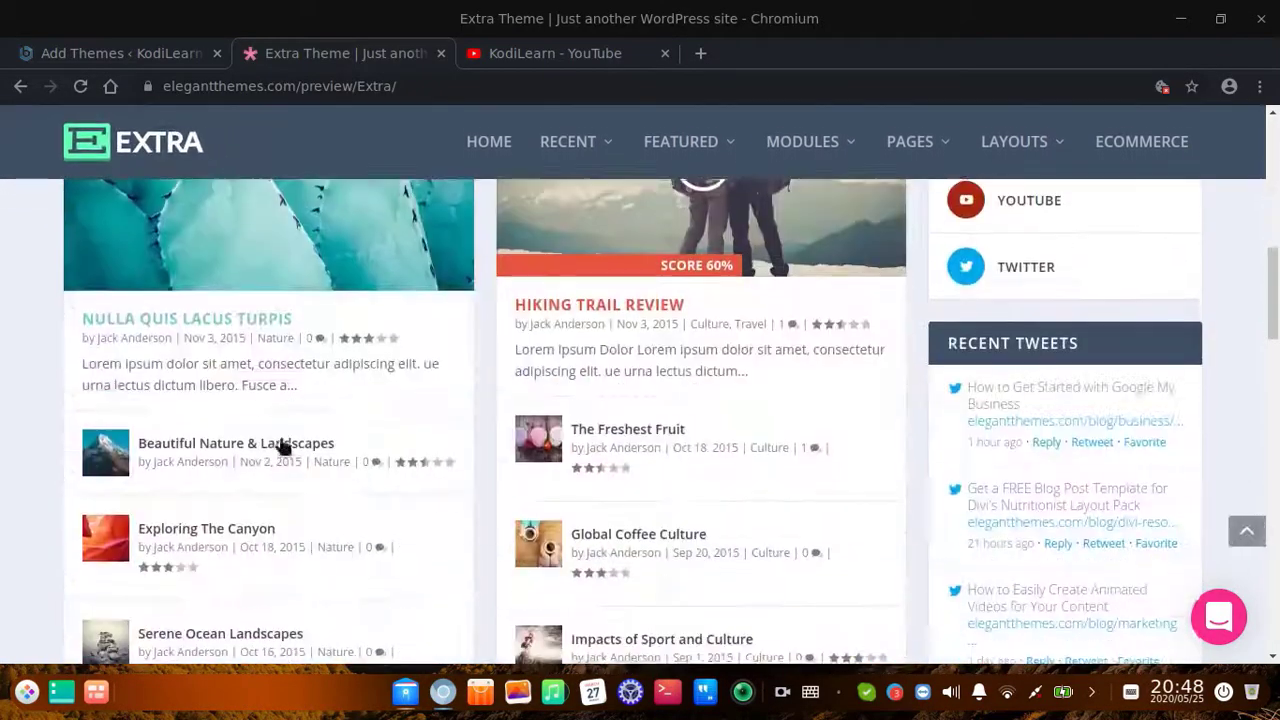
- Open the Nulla Quis Lacus Turpis article and advance its image slider two slides
left_click(184, 320)
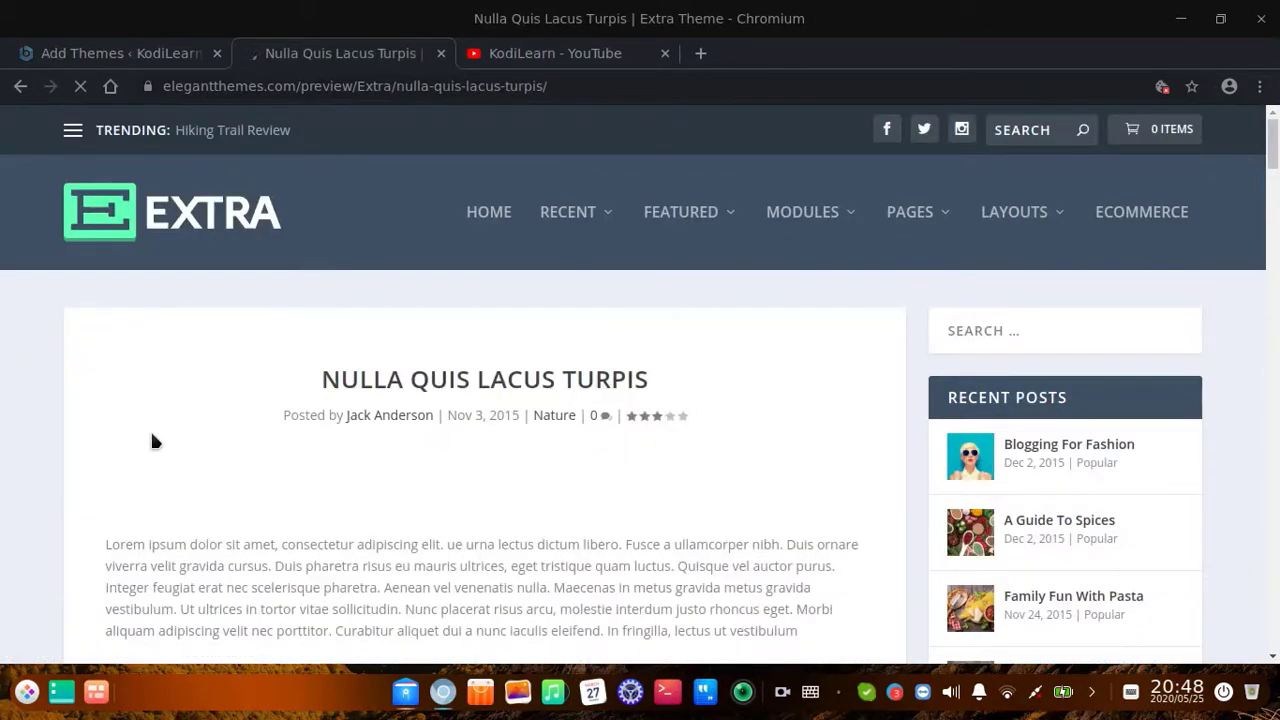
scroll(526, 440, "down", 7)
scroll(470, 495, "up", 1)
scroll(470, 495, "up", 2)
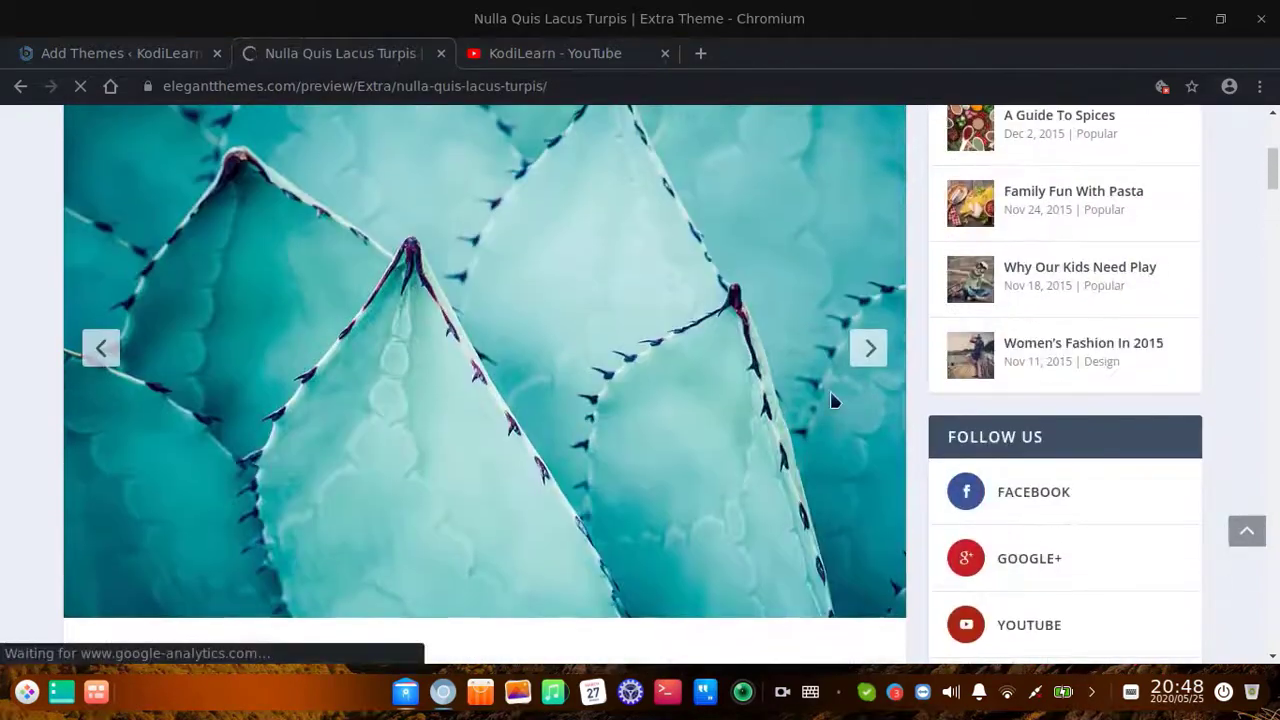
left_click(868, 347)
scroll(865, 380, "down", 1)
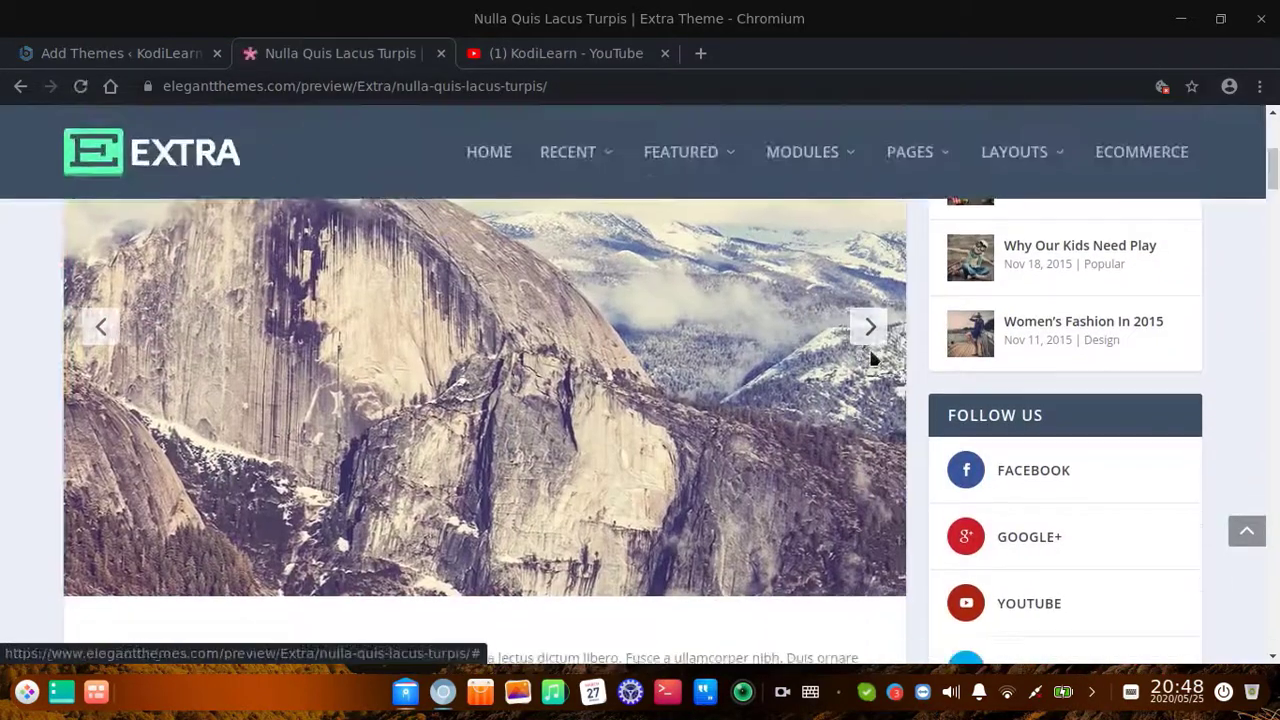
left_click(862, 332)
- Read through the article's post, author box and related posts, then return to Add Themes
scroll(858, 337, "down", 10)
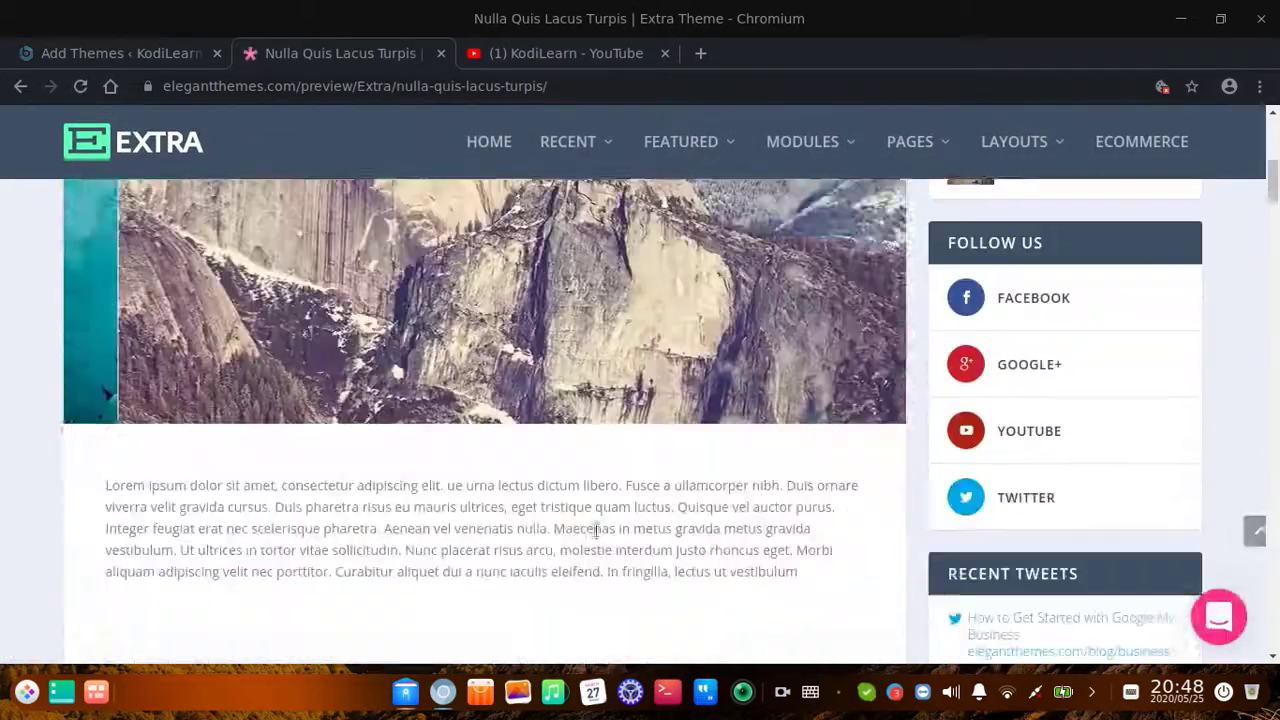
scroll(538, 568, "down", 15)
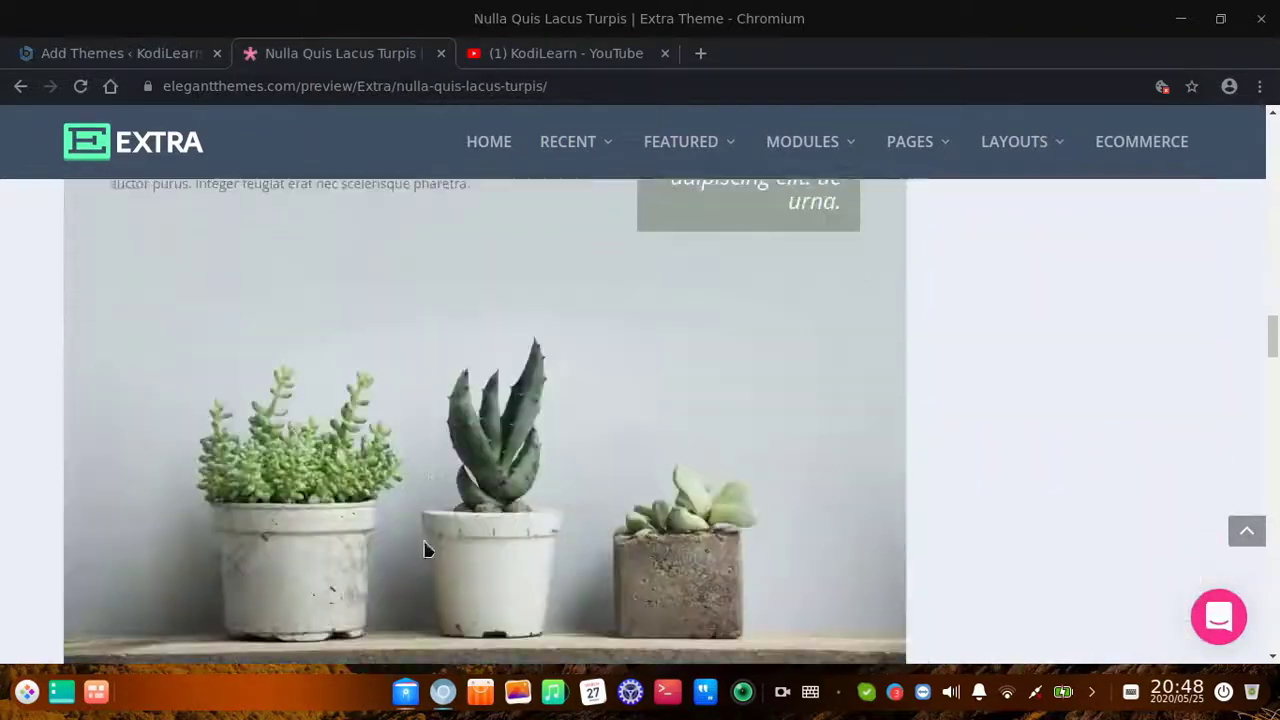
scroll(526, 524, "down", 15)
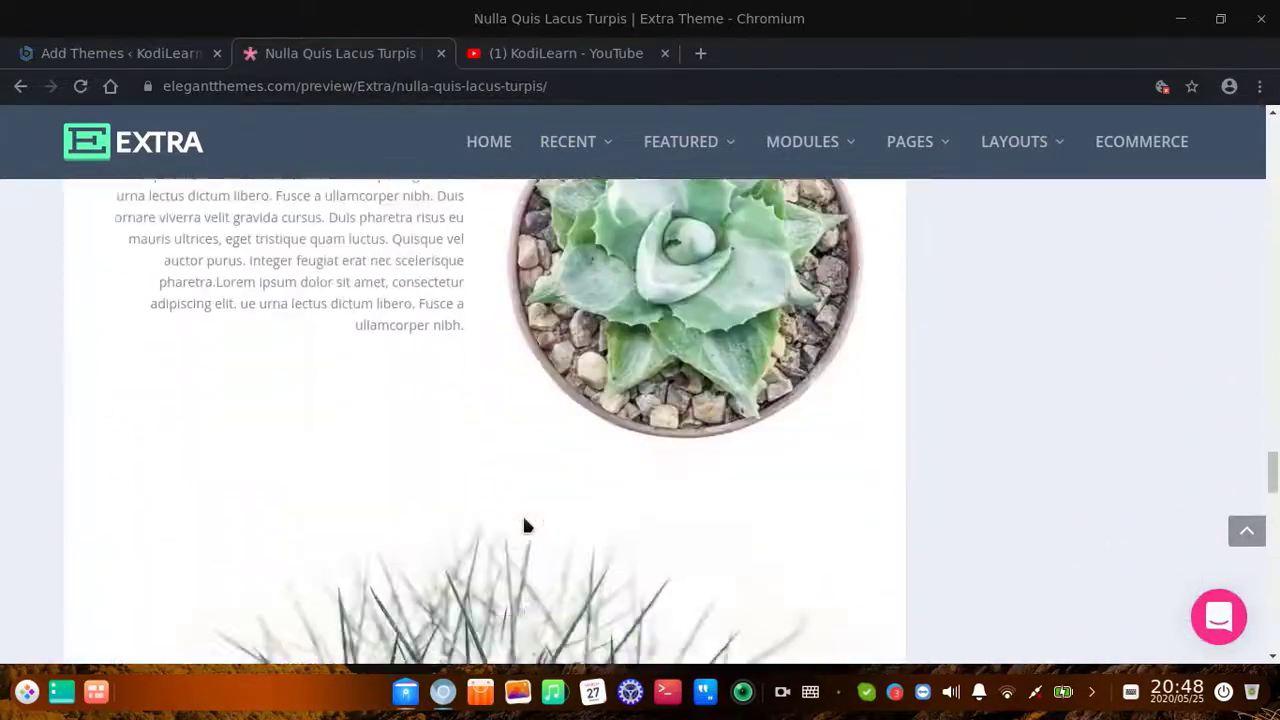
scroll(505, 497, "up", 4)
scroll(507, 495, "down", 10)
scroll(1189, 509, "up", 12)
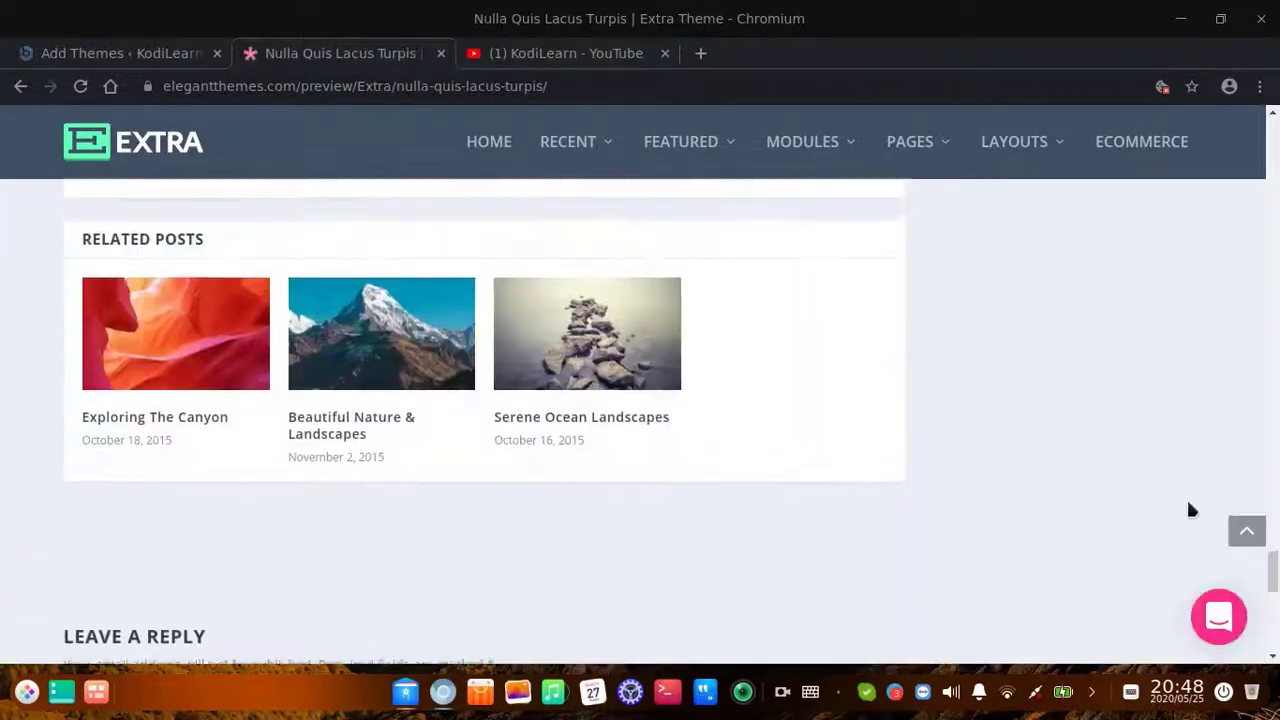
scroll(1256, 448, "up", 10)
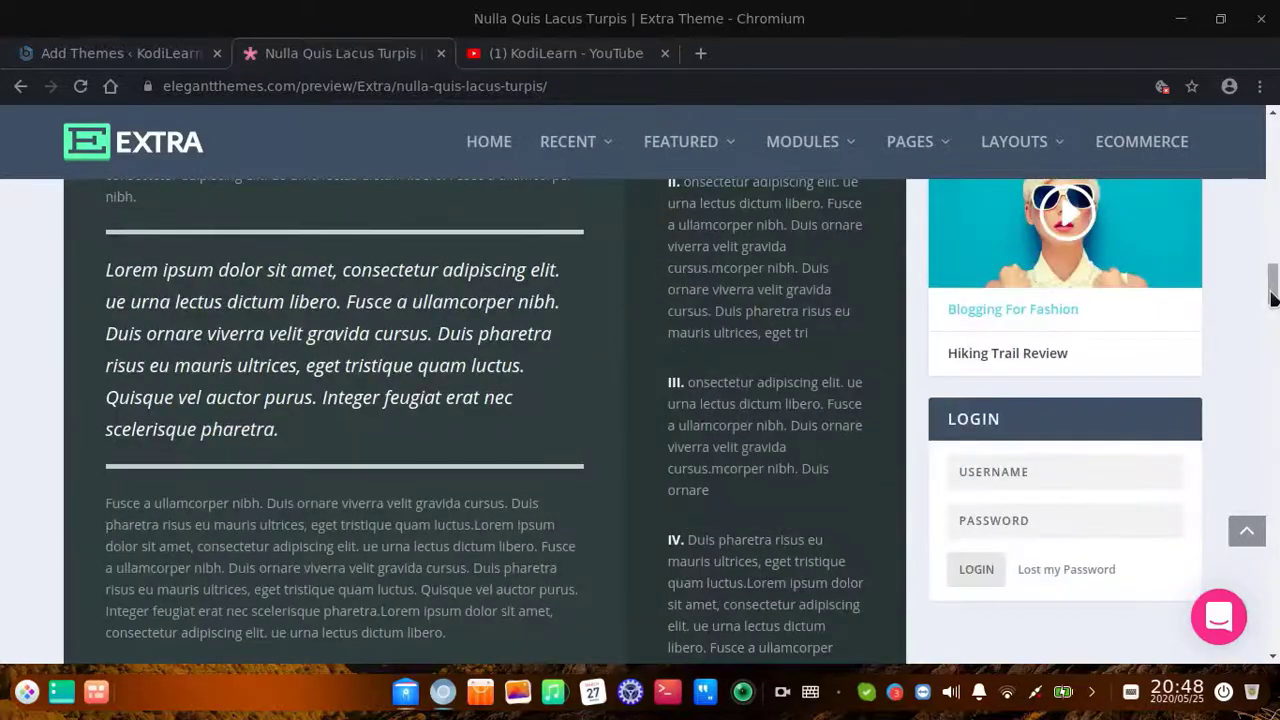
scroll(1270, 300, "up", 15)
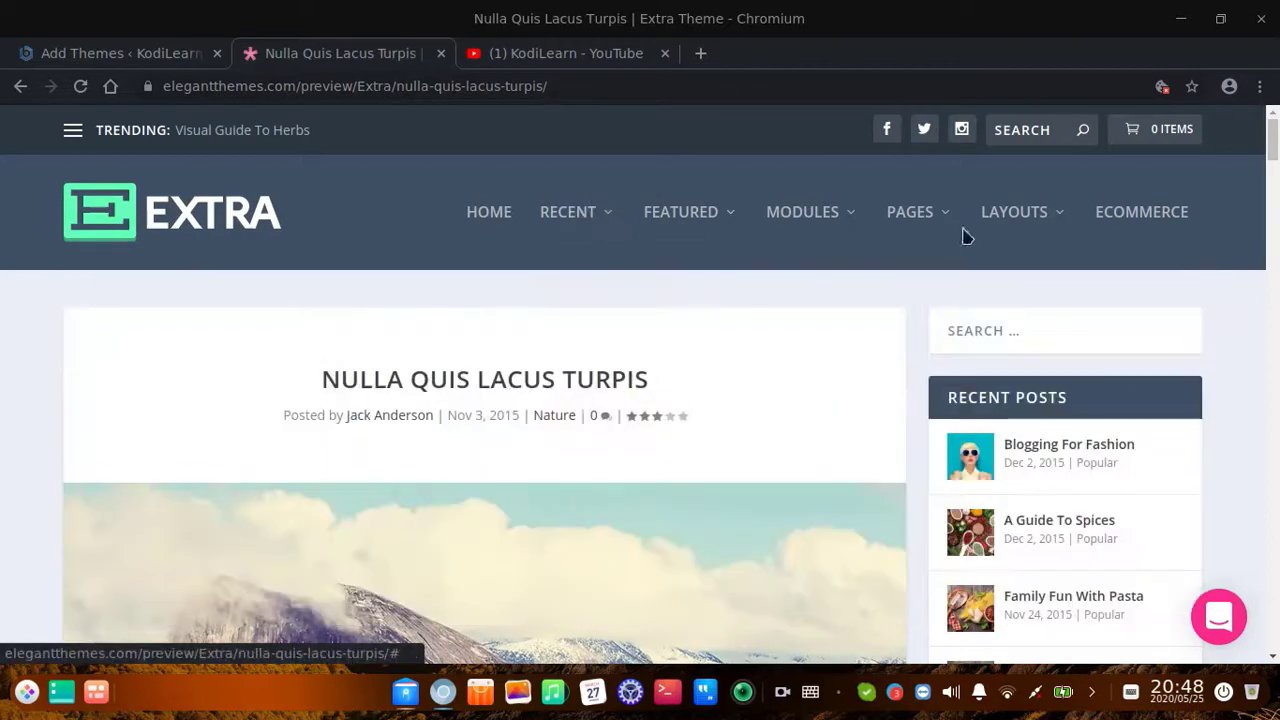
mouse_move(1028, 217)
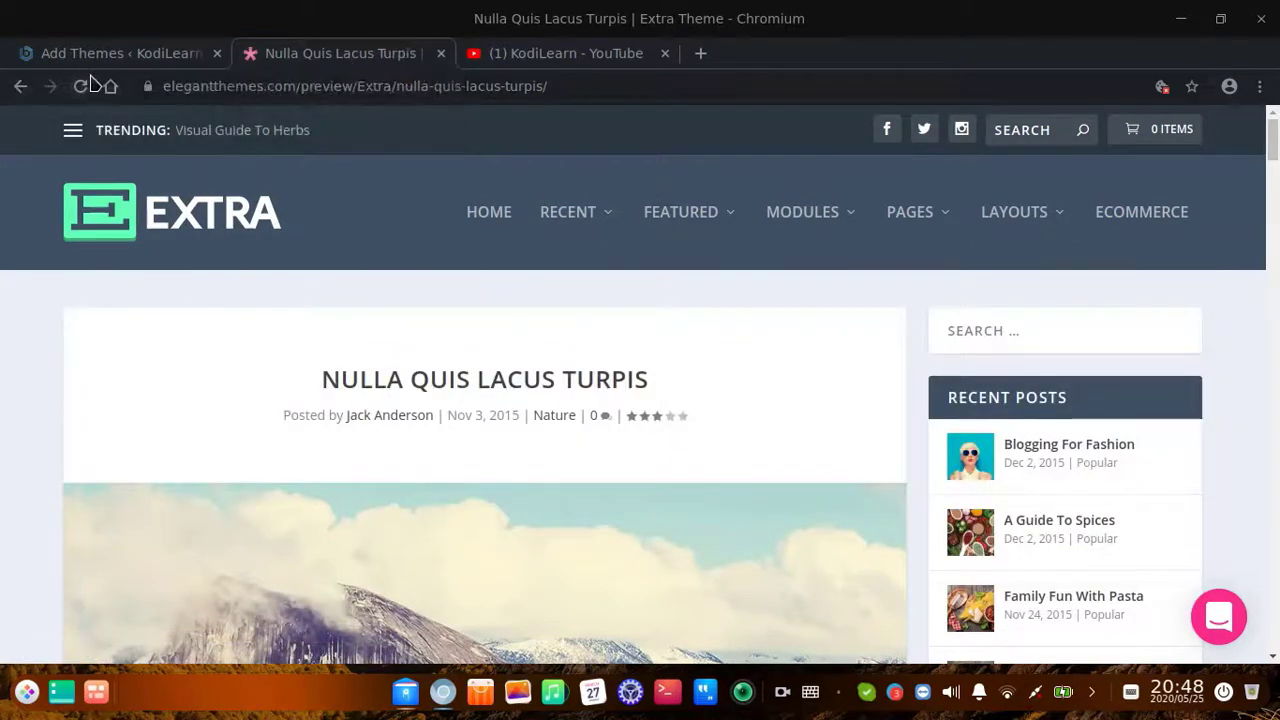
left_click(108, 60)
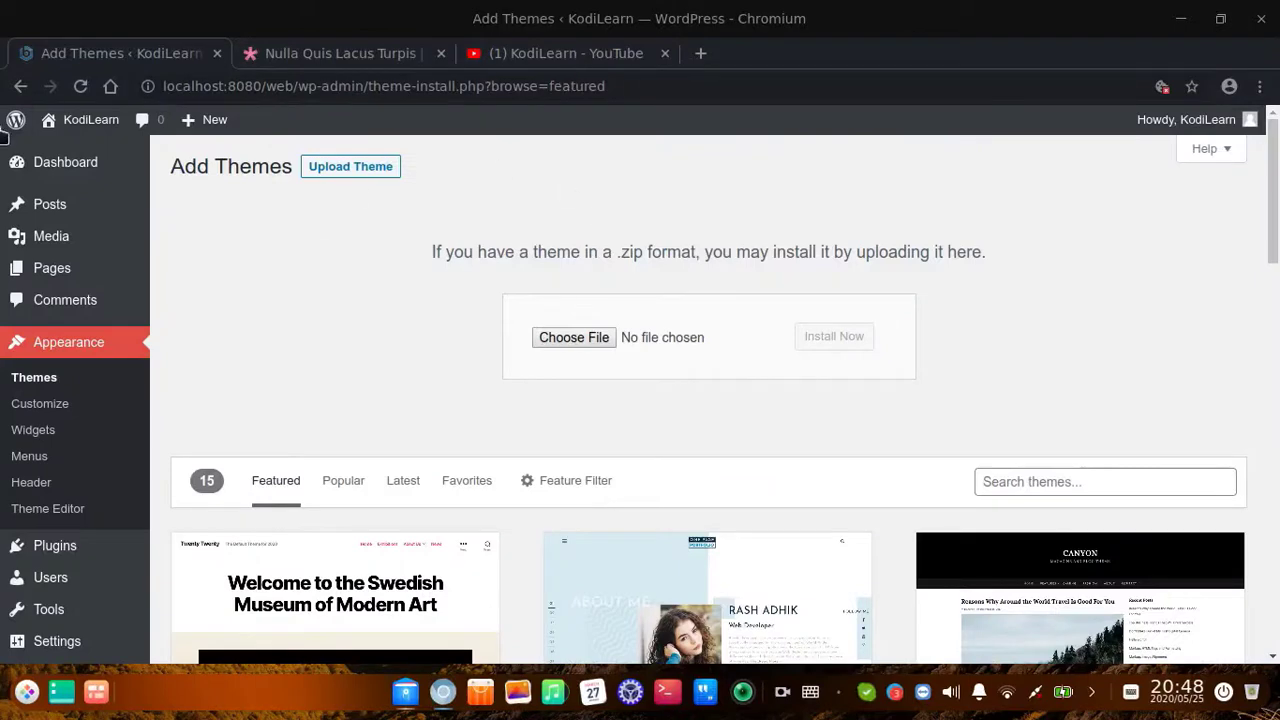
- Open the KodiLearn site's front page from the admin bar in a new tab
right_click(82, 121)
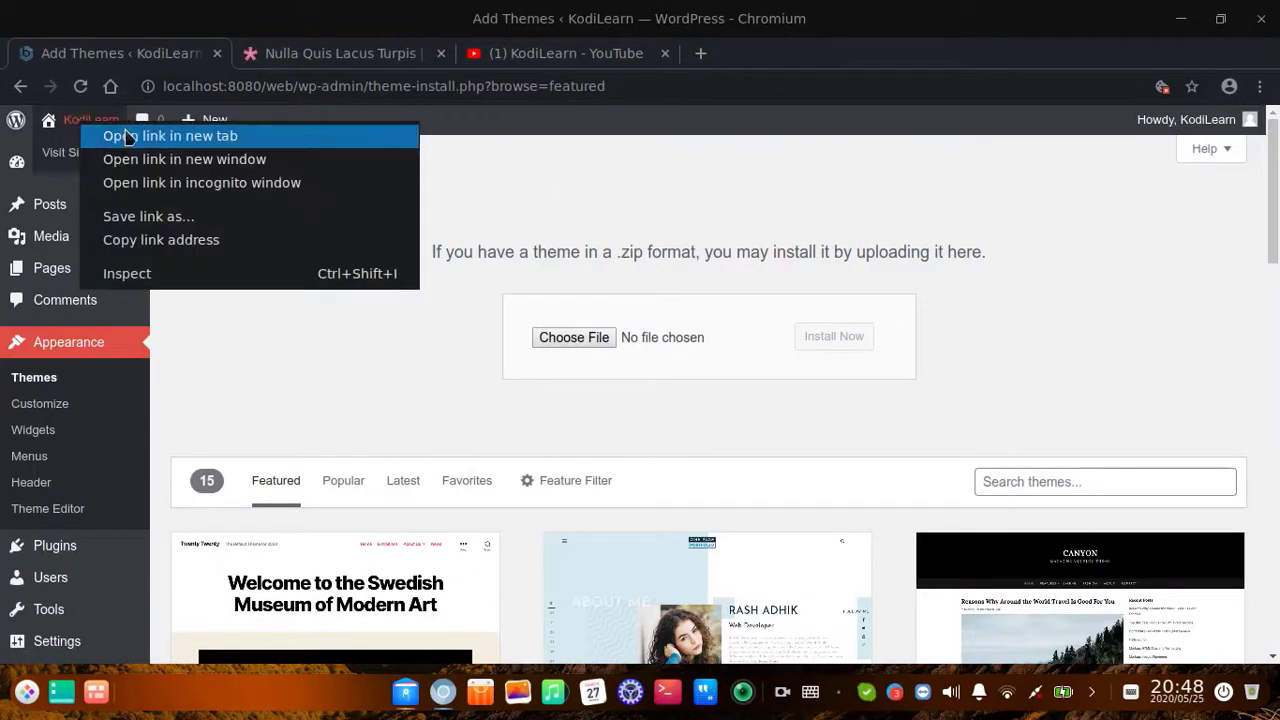
left_click(127, 137)
left_click(294, 56)
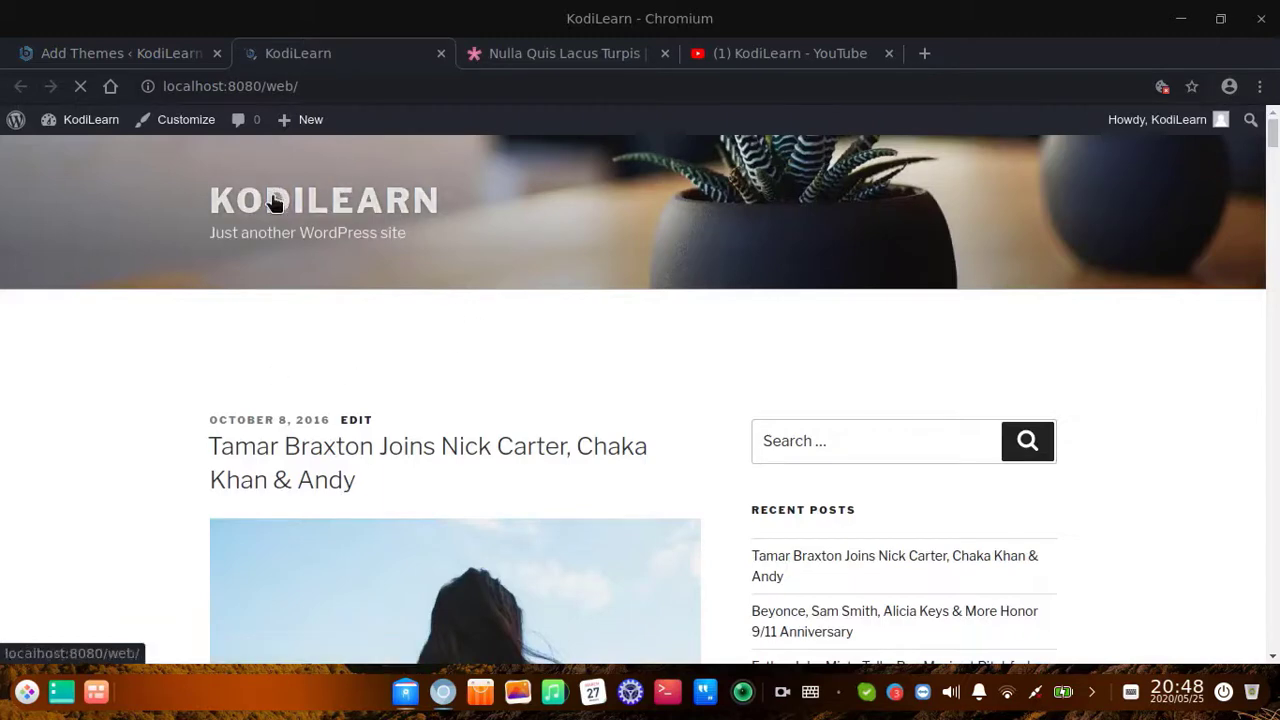
- Glance at the Extra demo page, back to KodiLearn, then go to the KodiLearn YouTube channel
left_click(551, 52)
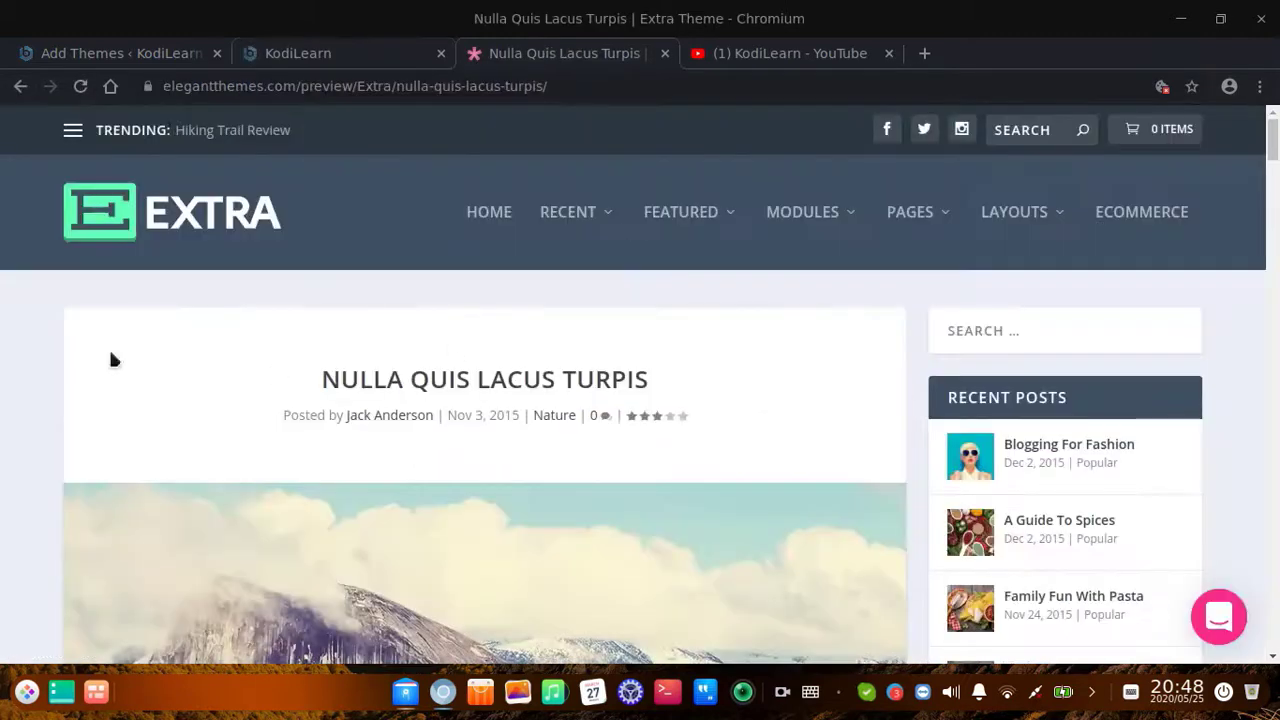
left_click(337, 60)
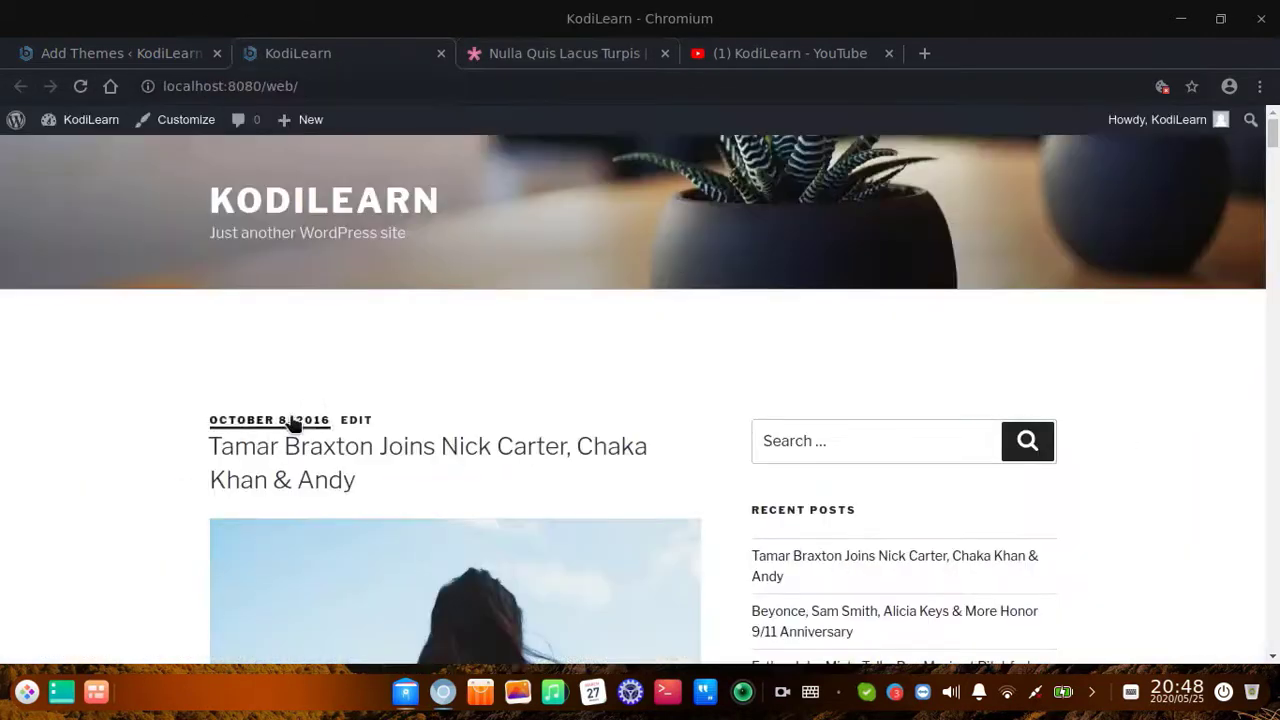
left_click(797, 60)
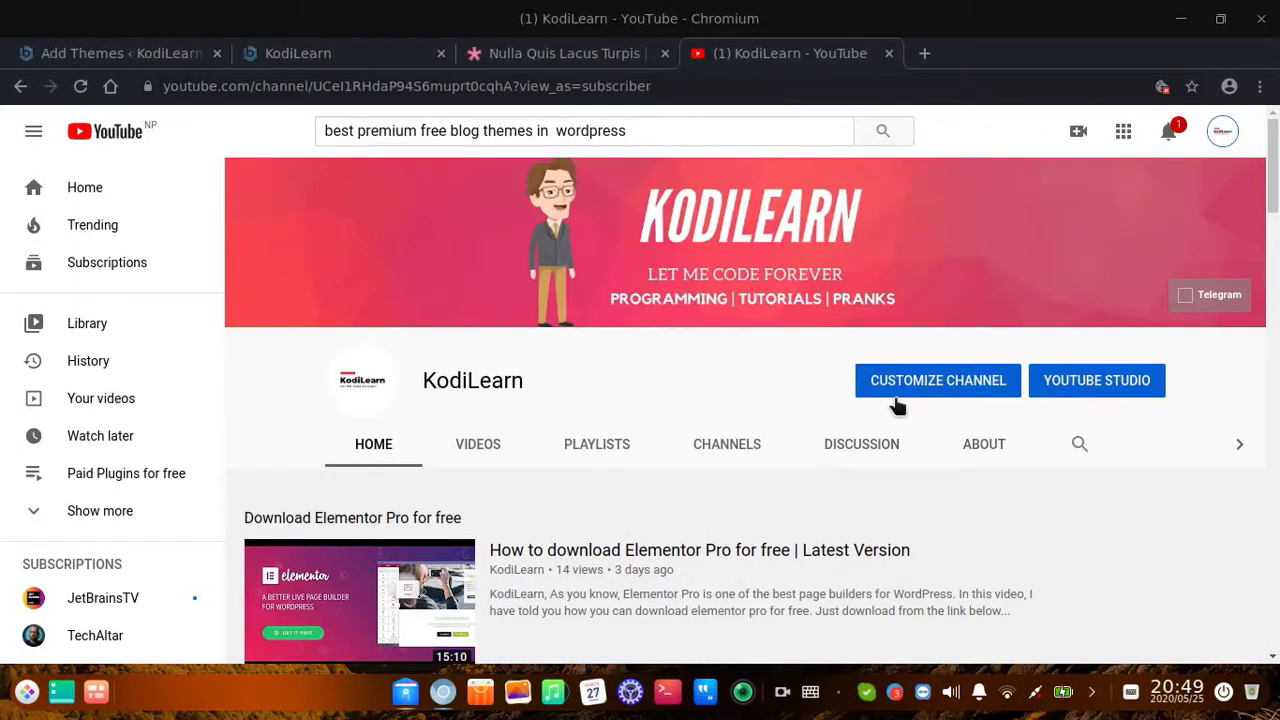
- Scroll the KodiLearn channel page and advance the Paid Themes video row
scroll(874, 403, "down", 4)
scroll(322, 428, "down", 4)
scroll(462, 470, "up", 6)
scroll(462, 470, "up", 3)
scroll(472, 492, "down", 1)
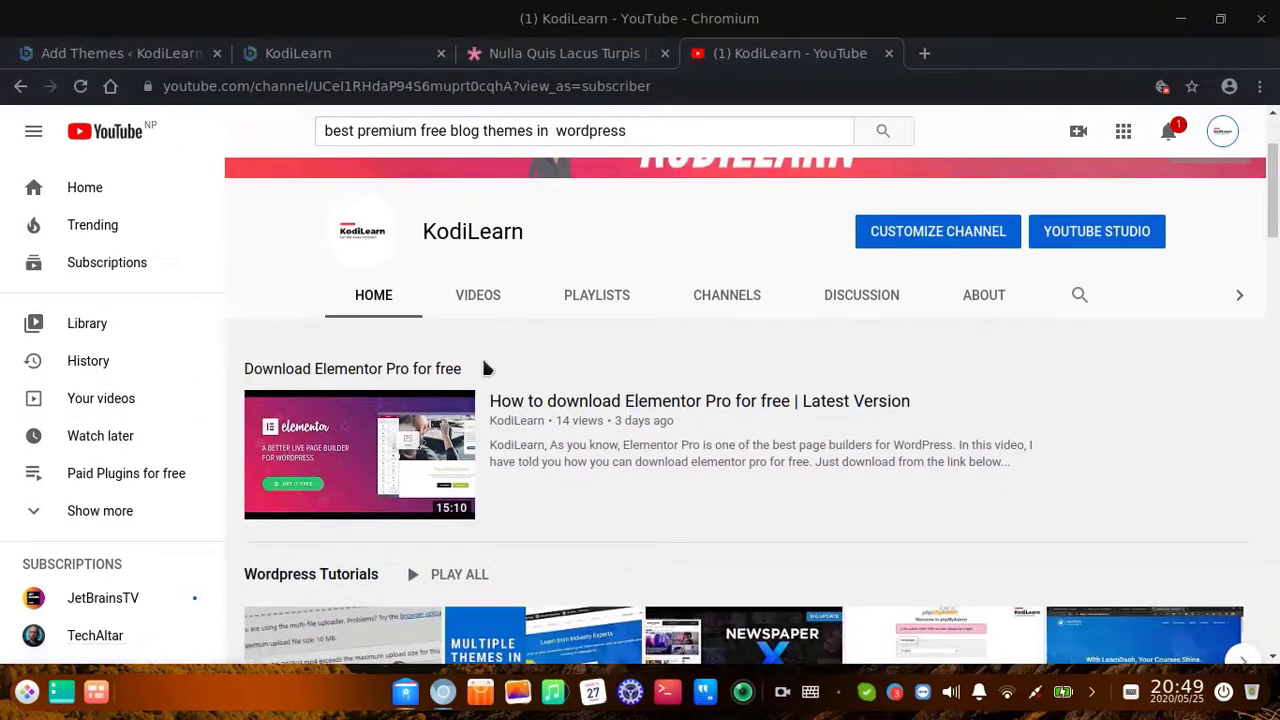
left_click_drag(258, 397, 447, 392)
scroll(433, 363, "down", 3)
scroll(316, 442, "down", 10)
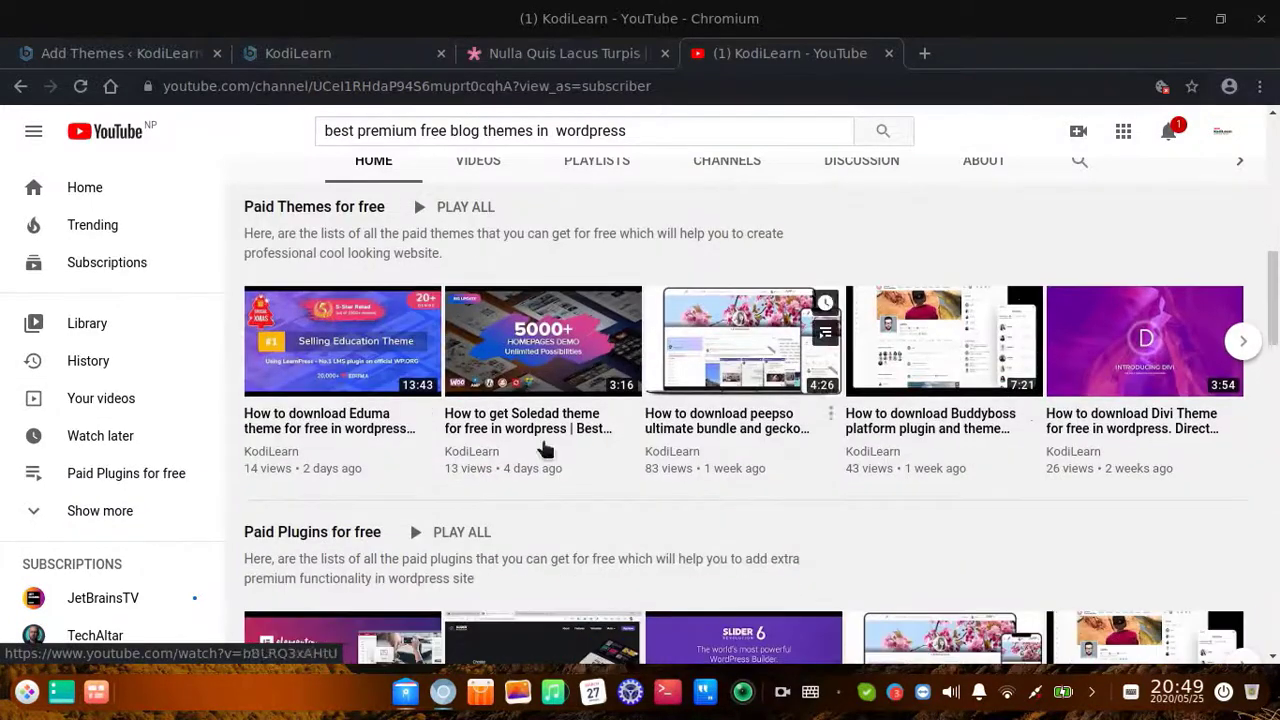
scroll(863, 463, "down", 3)
scroll(648, 507, "up", 4)
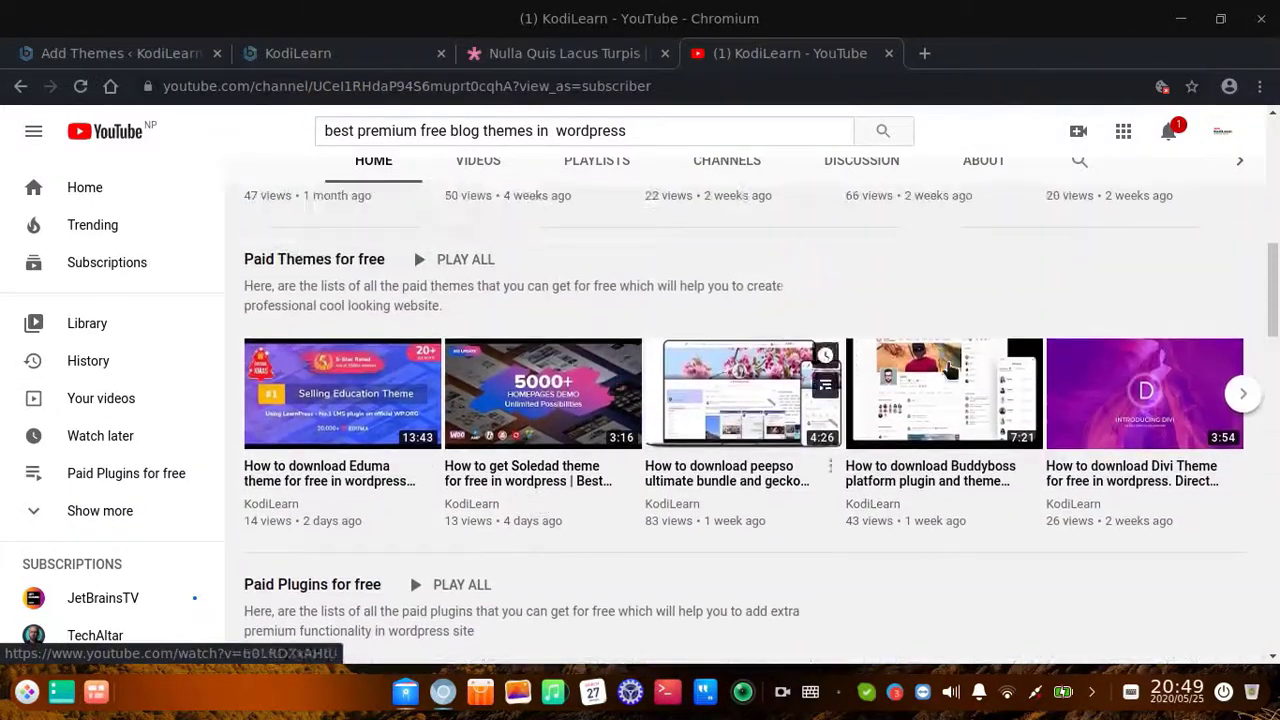
scroll(597, 510, "down", 3)
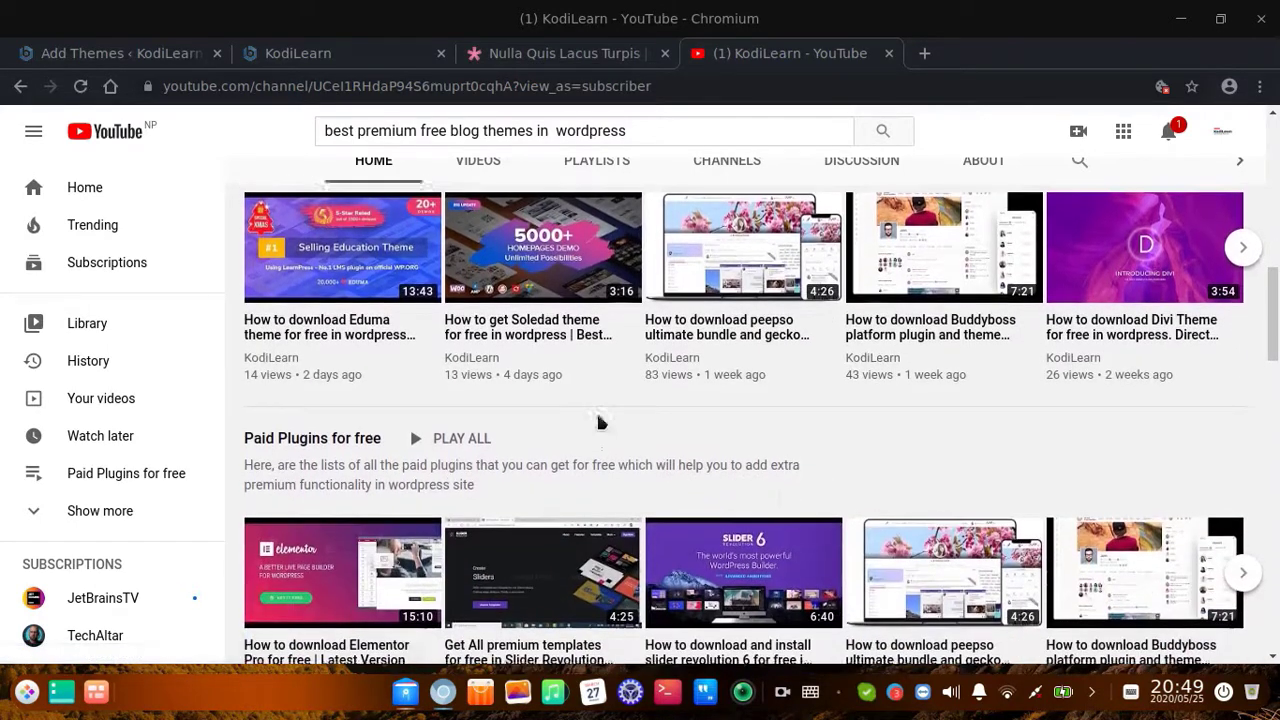
scroll(600, 423, "up", 3)
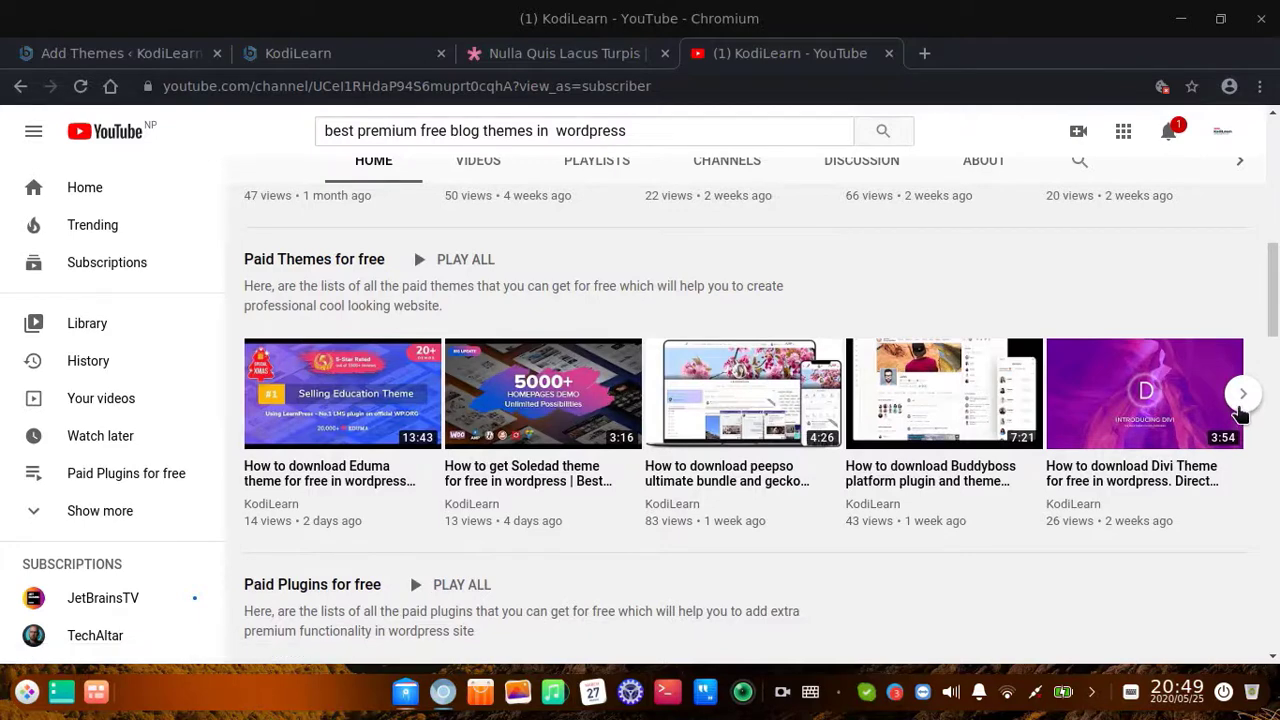
left_click(1241, 400)
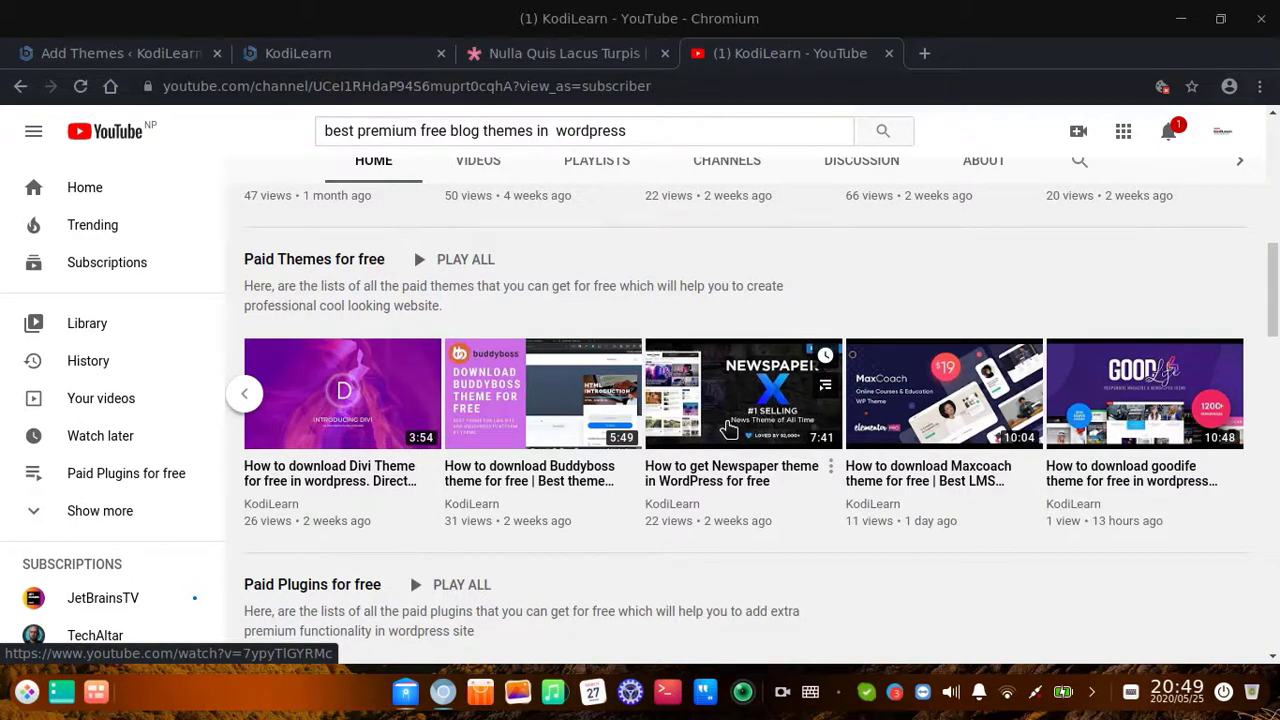
- Select the KodiLearn channel name and return to the KodiLearn site tab
scroll(728, 428, "up", 10)
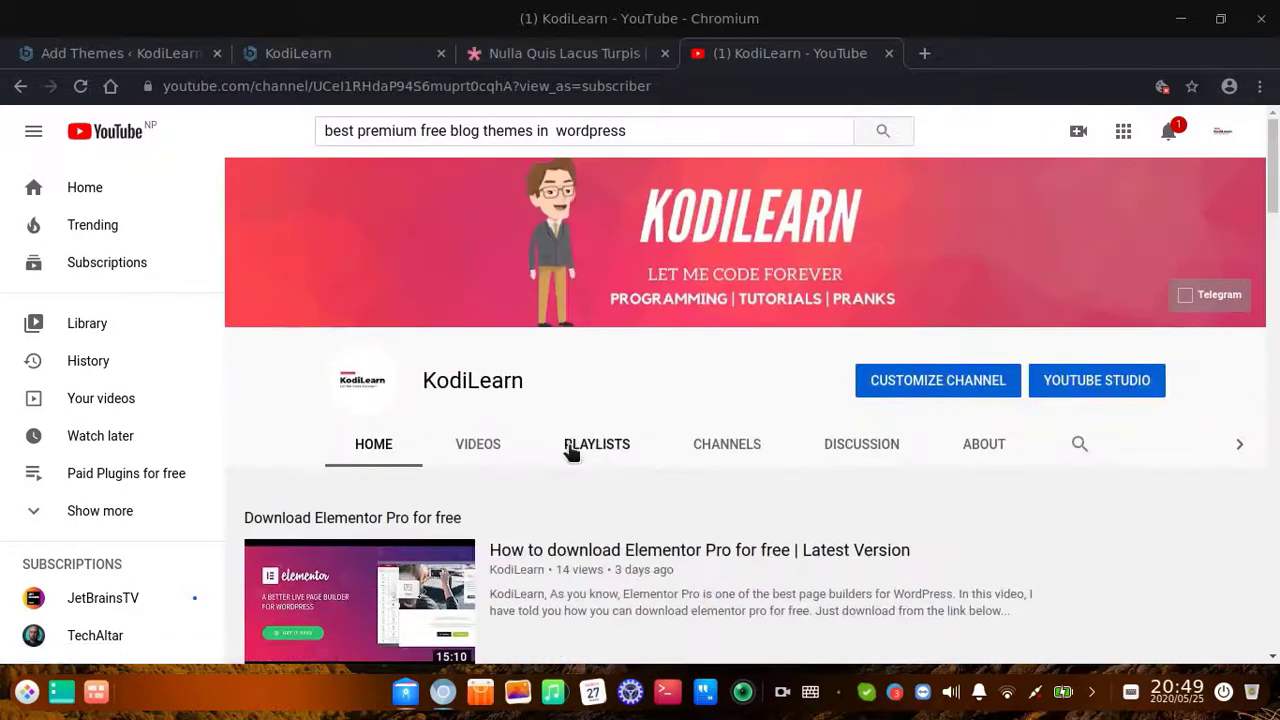
double_click(967, 406)
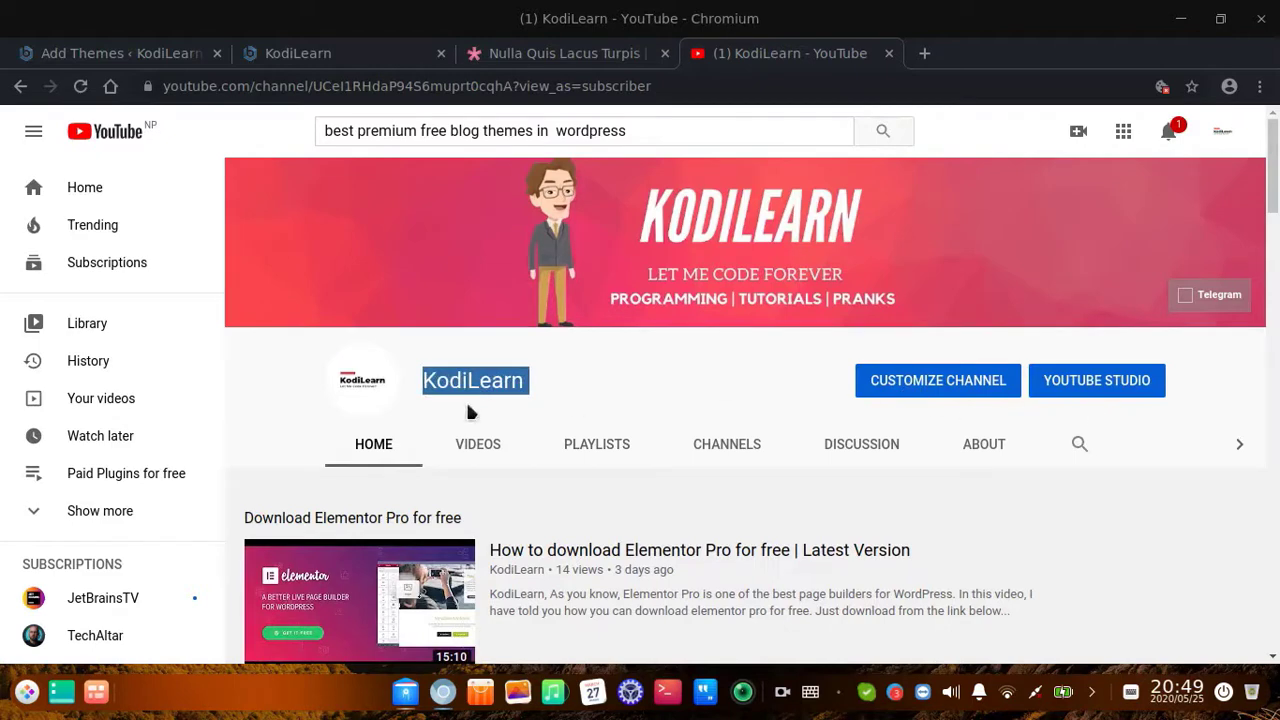
left_click(299, 60)
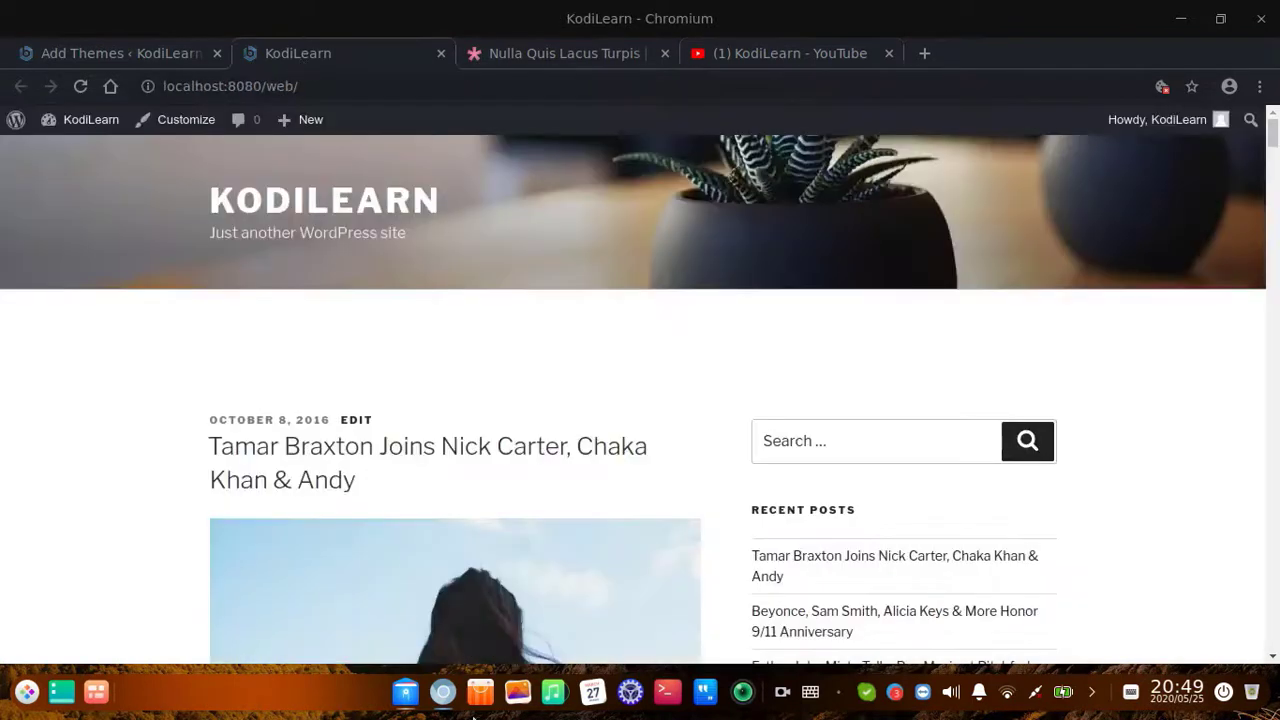
- Extract 'Extra Theme by KodiLearn.zip' into the Documents folder
left_click(406, 700)
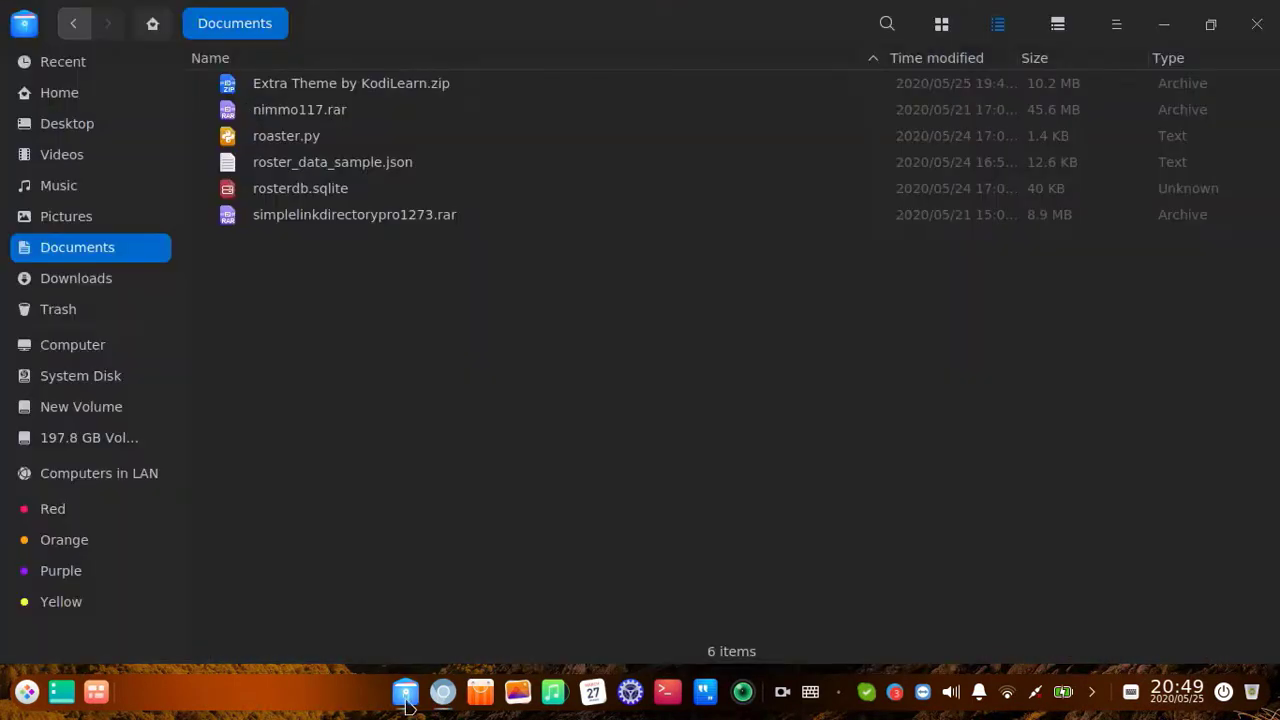
left_click(294, 99)
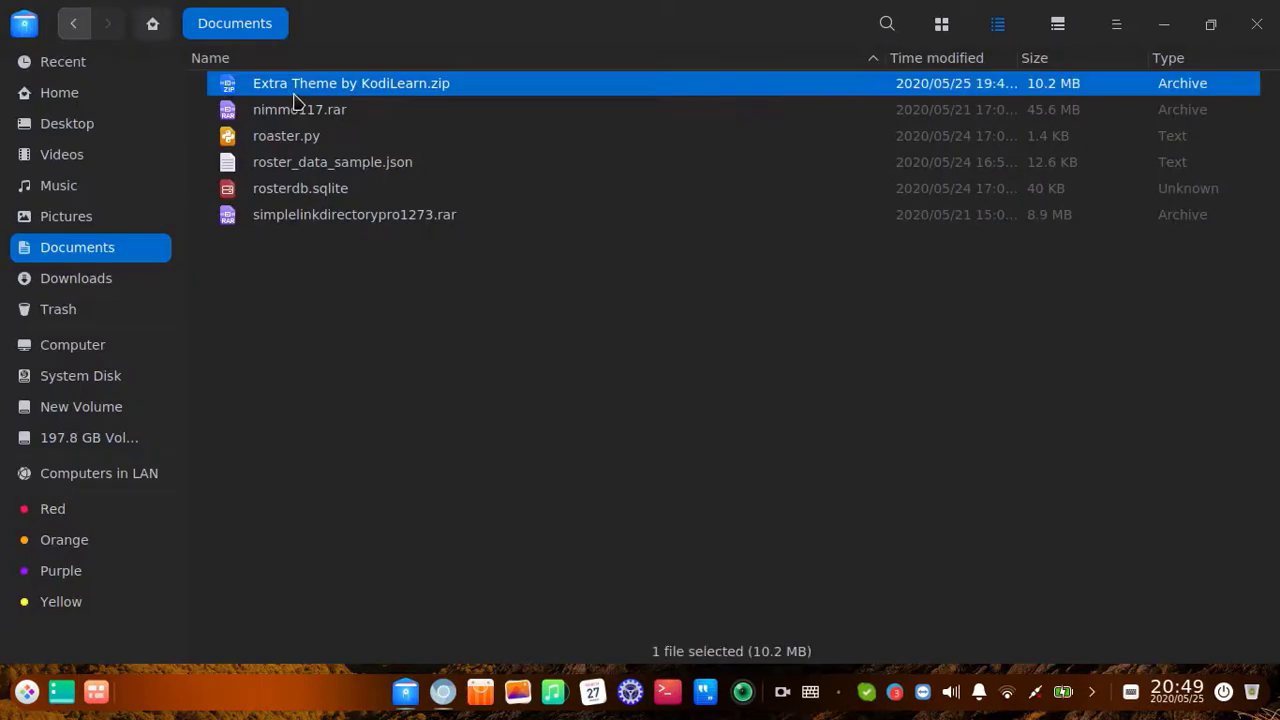
right_click(496, 90)
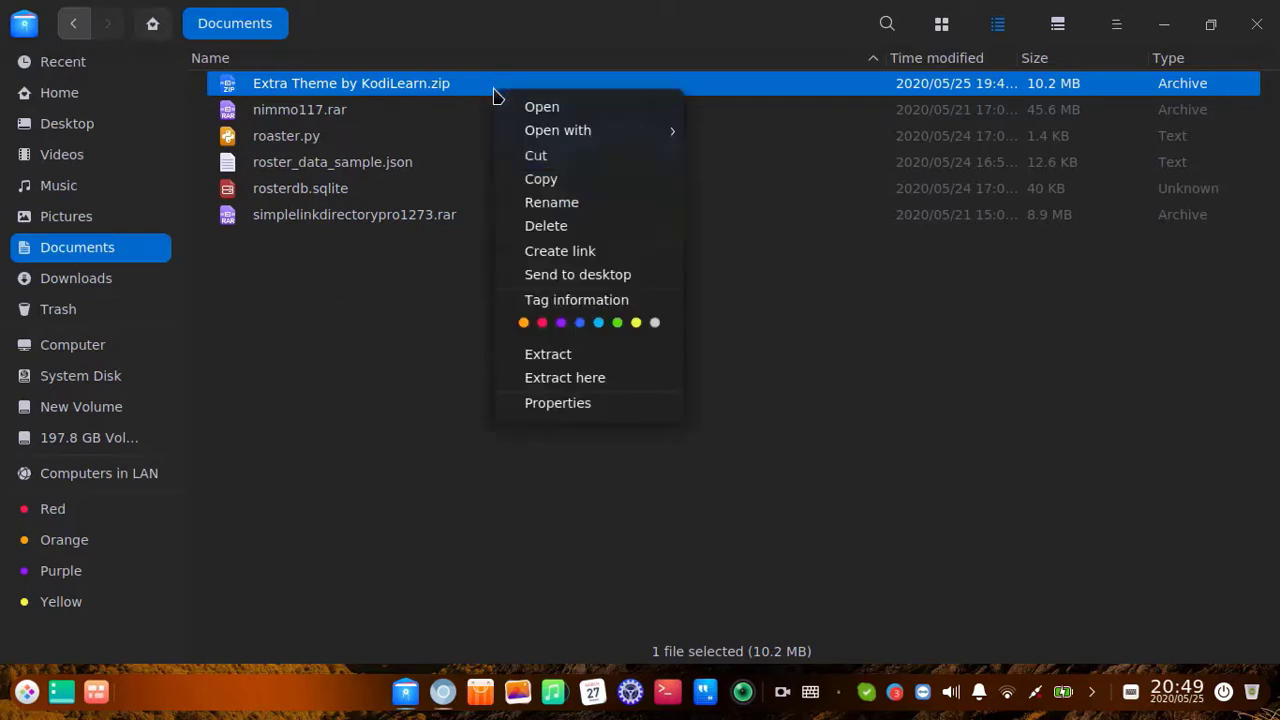
left_click(606, 379)
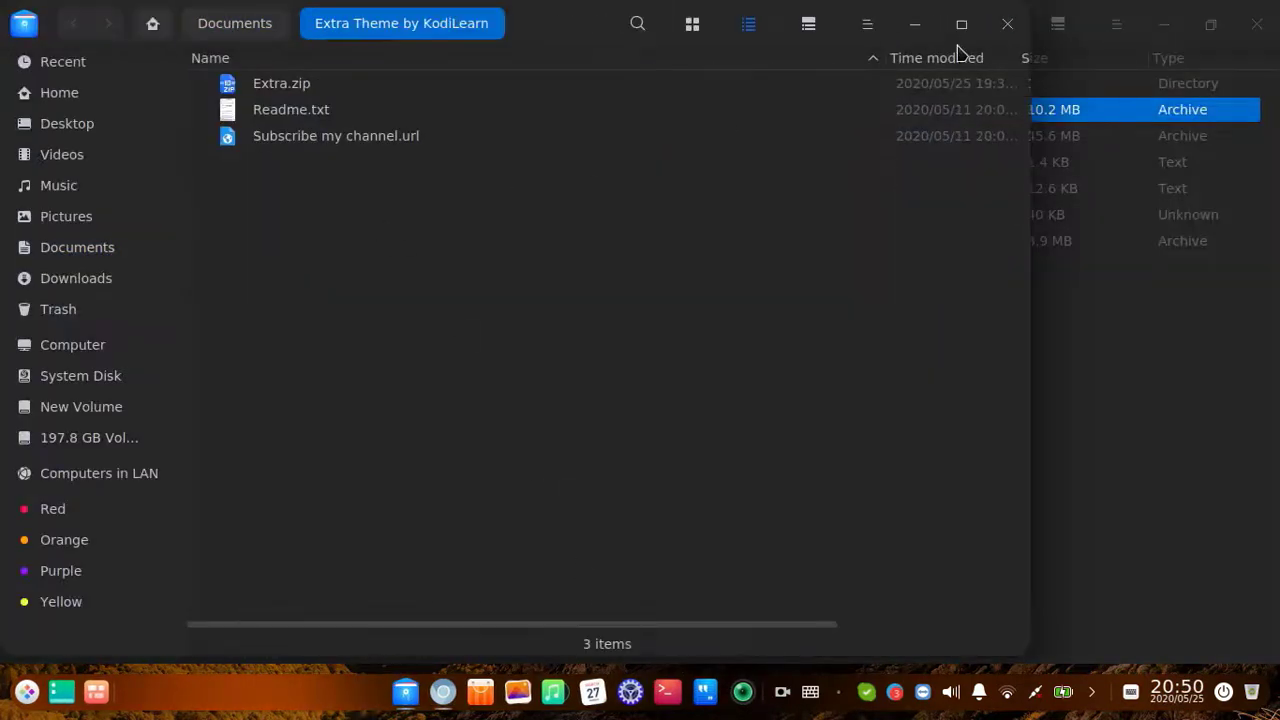
left_click(1007, 23)
- Open the extracted Extra Theme by KodiLearn folder and select Extra.zip
double_click(292, 88)
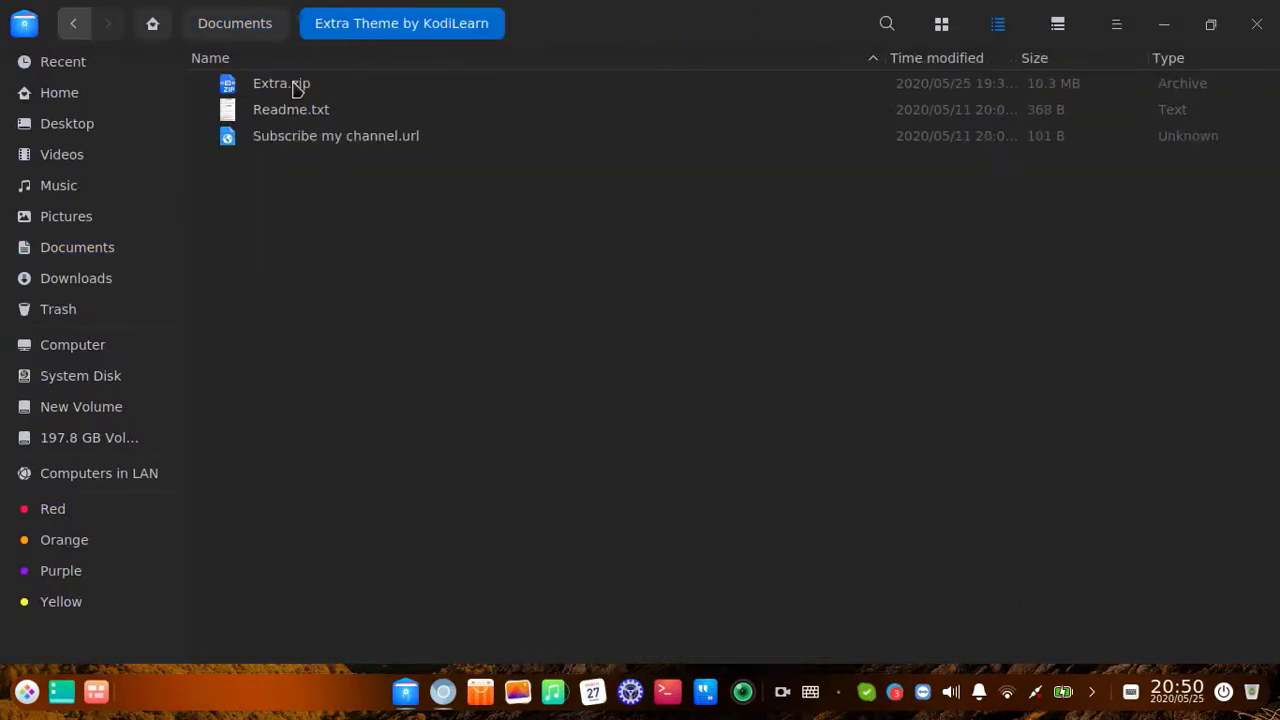
left_click(294, 90)
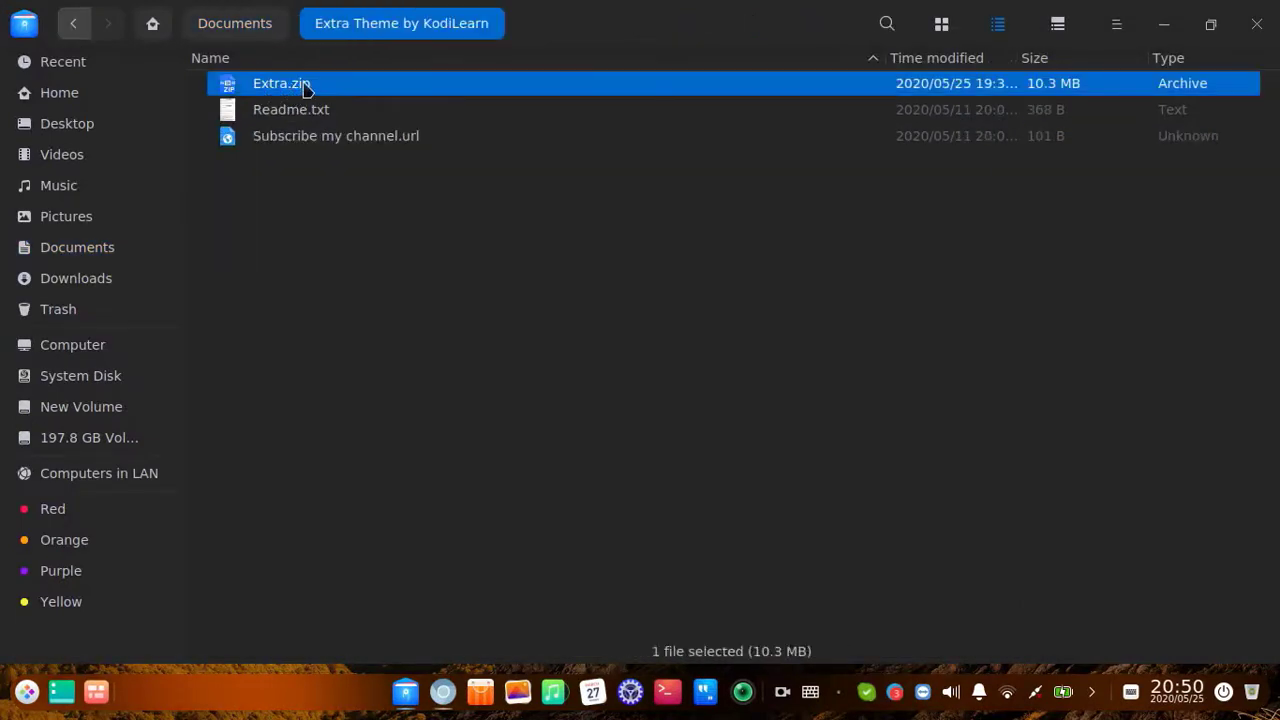
left_click(283, 112)
left_click(276, 84)
- Drag Extra.zip into the Add Themes upload form and install it
left_click(445, 694)
left_click(89, 54)
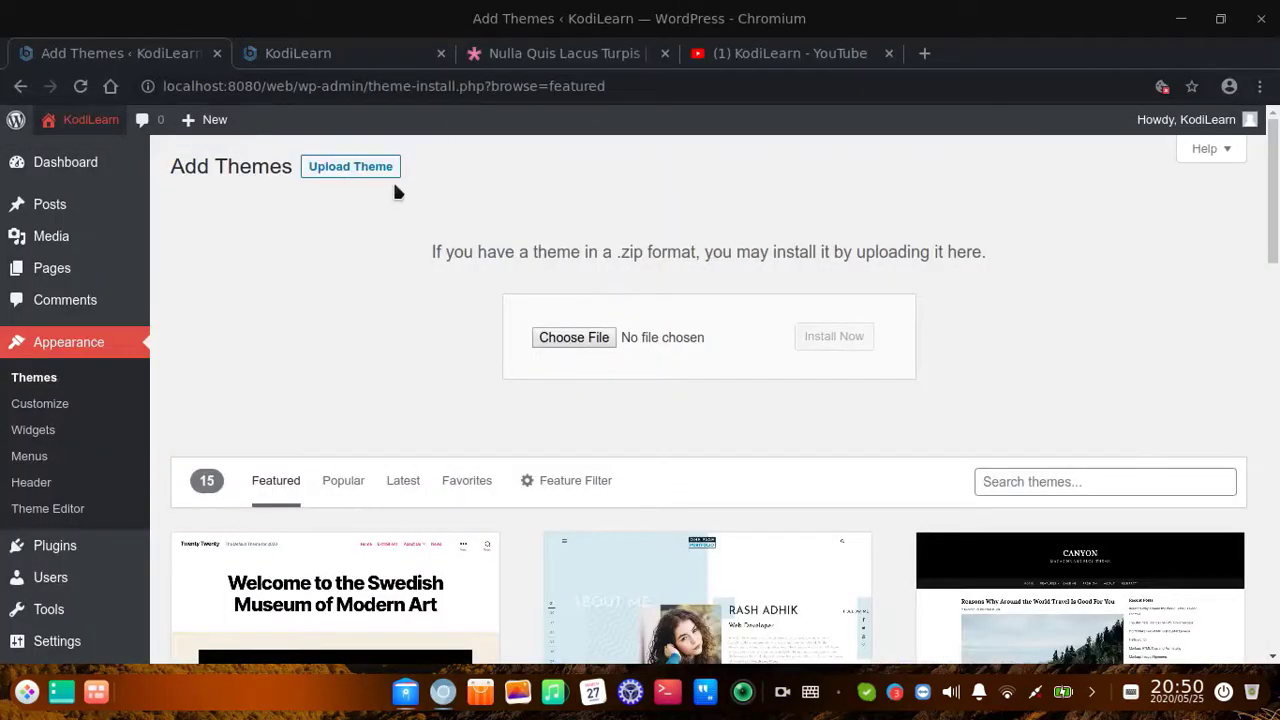
key("alt+Tab")
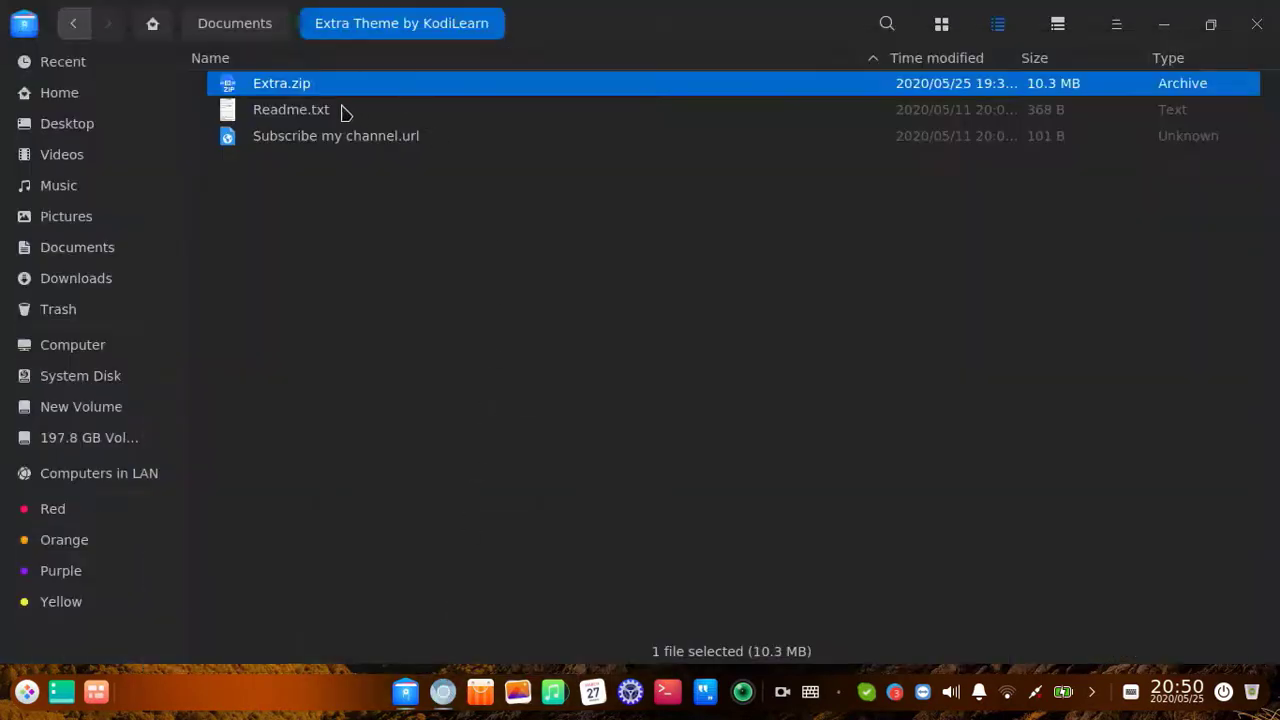
left_click_drag(350, 145, 569, 340)
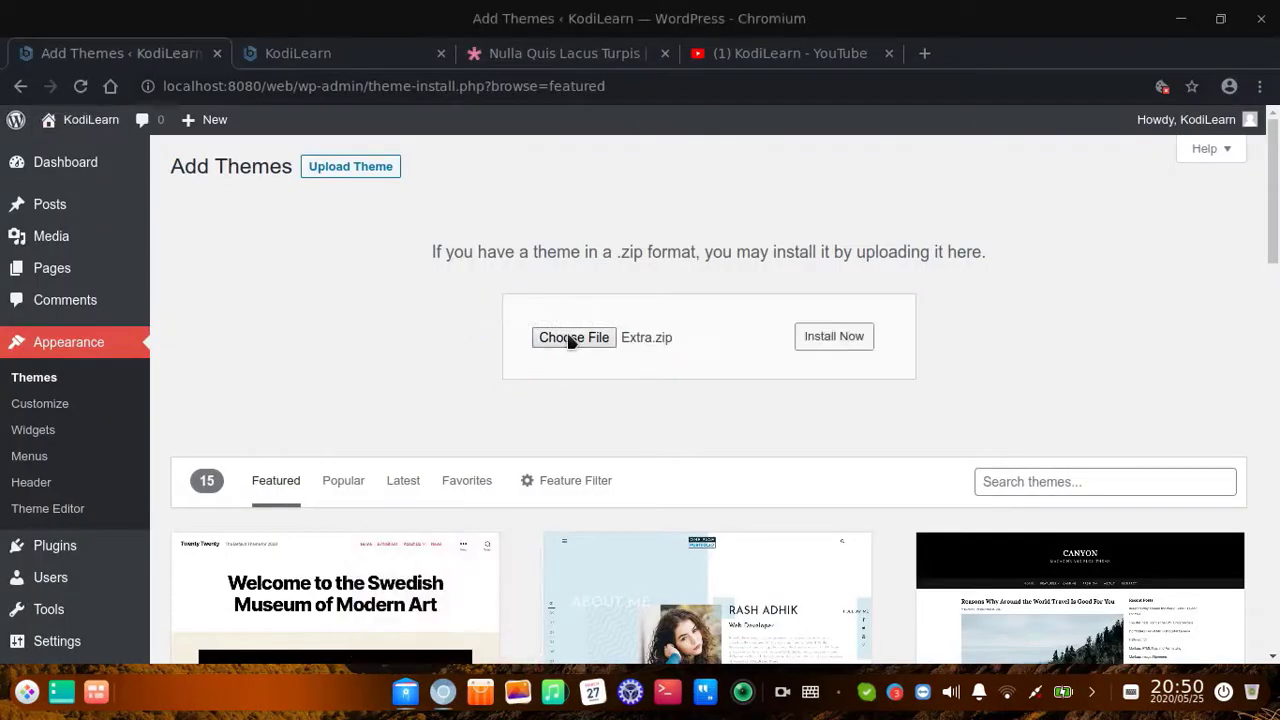
left_click(570, 338)
left_click(878, 534)
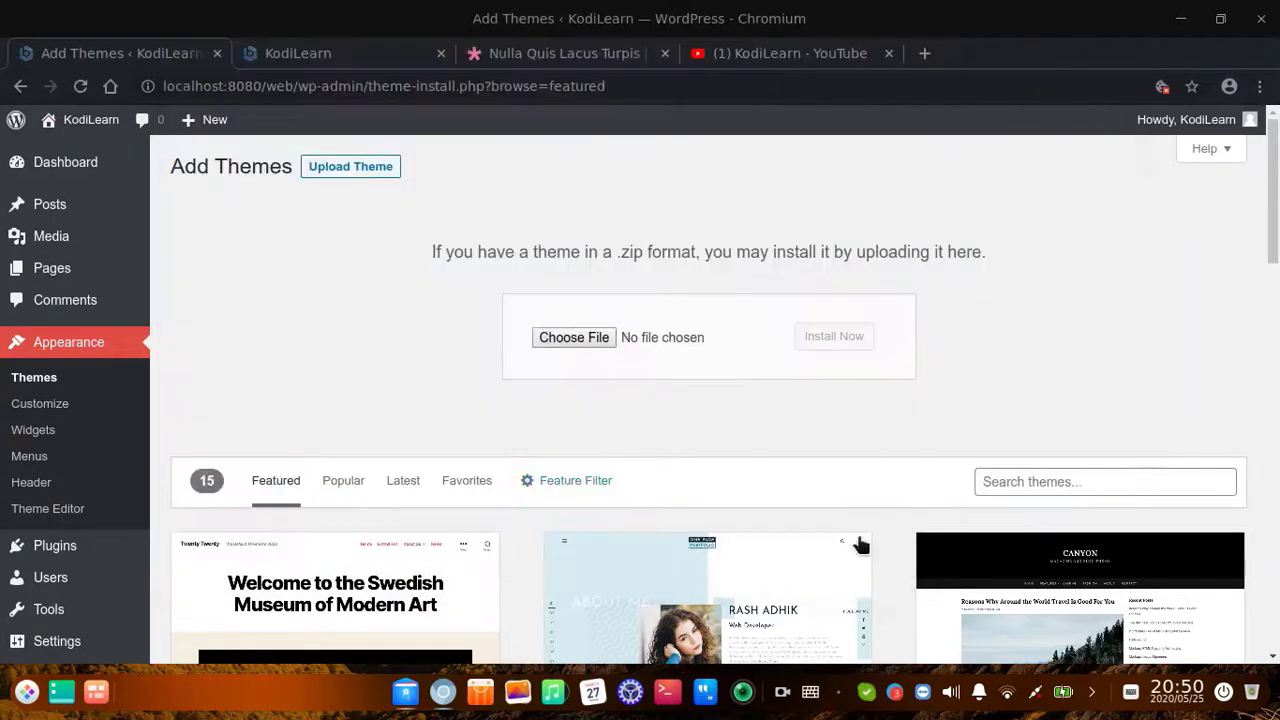
left_click(405, 691)
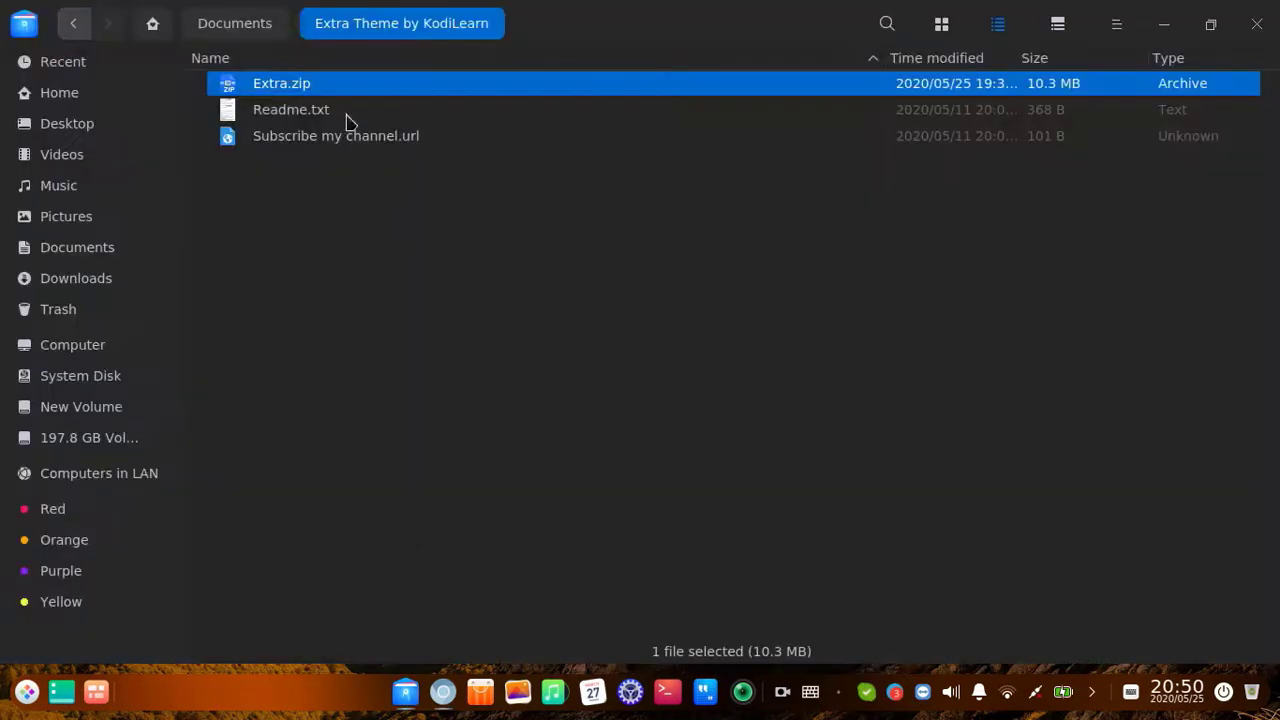
left_click_drag(307, 92, 590, 343)
left_click(820, 340)
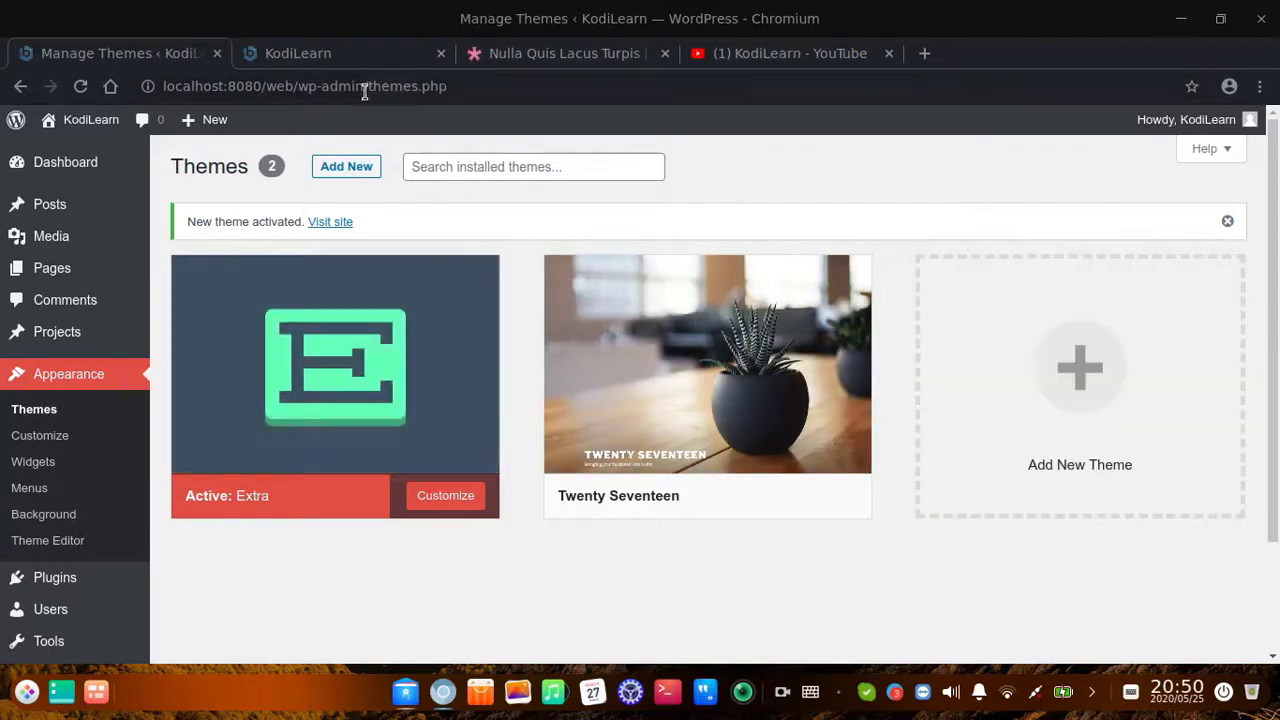
- Switch to the KodiLearn front page tab after activating Extra
left_click(268, 56)
- Reload the KodiLearn front page and scroll through it in the Extra theme
left_click(80, 88)
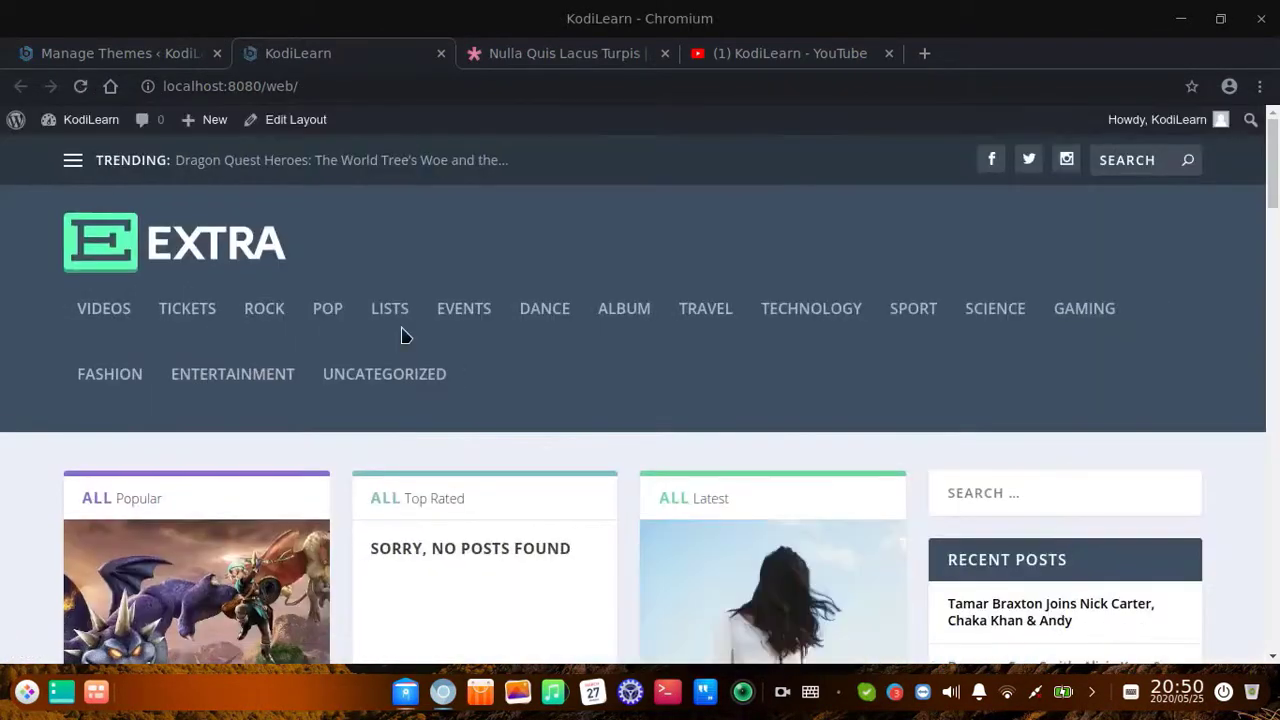
scroll(201, 459, "down", 4)
scroll(201, 459, "down", 10)
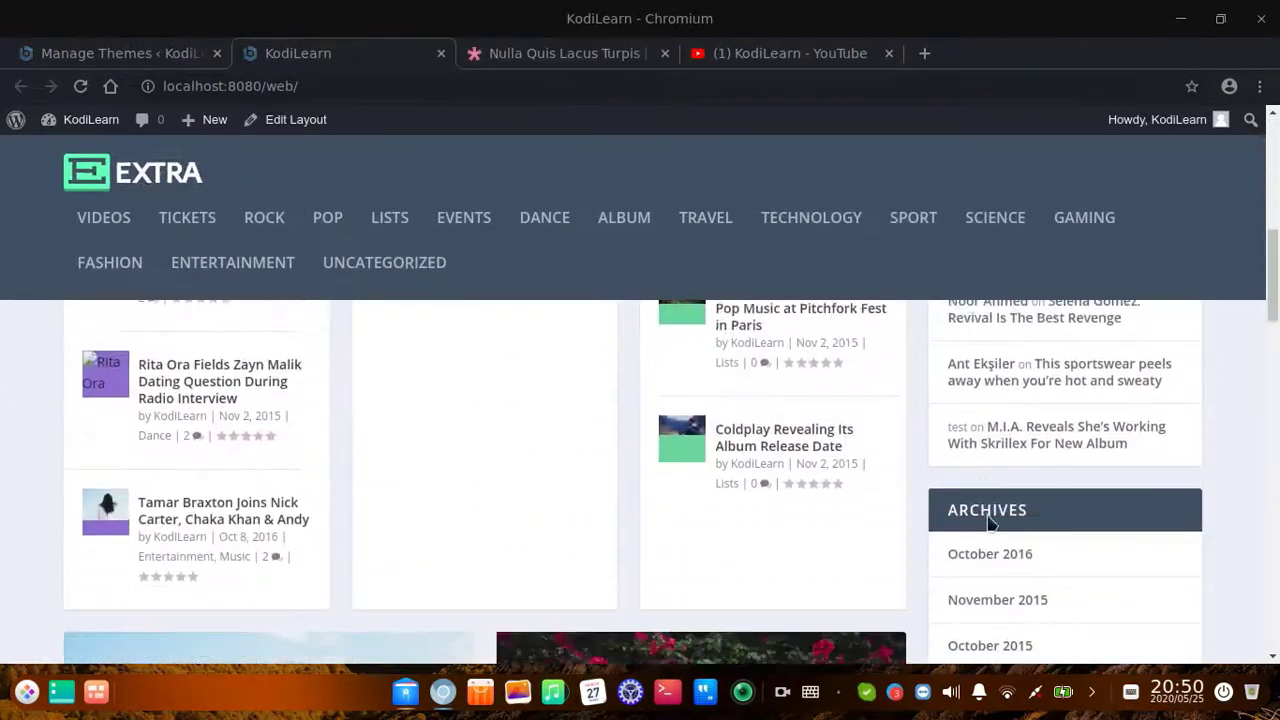
scroll(533, 492, "up", 14)
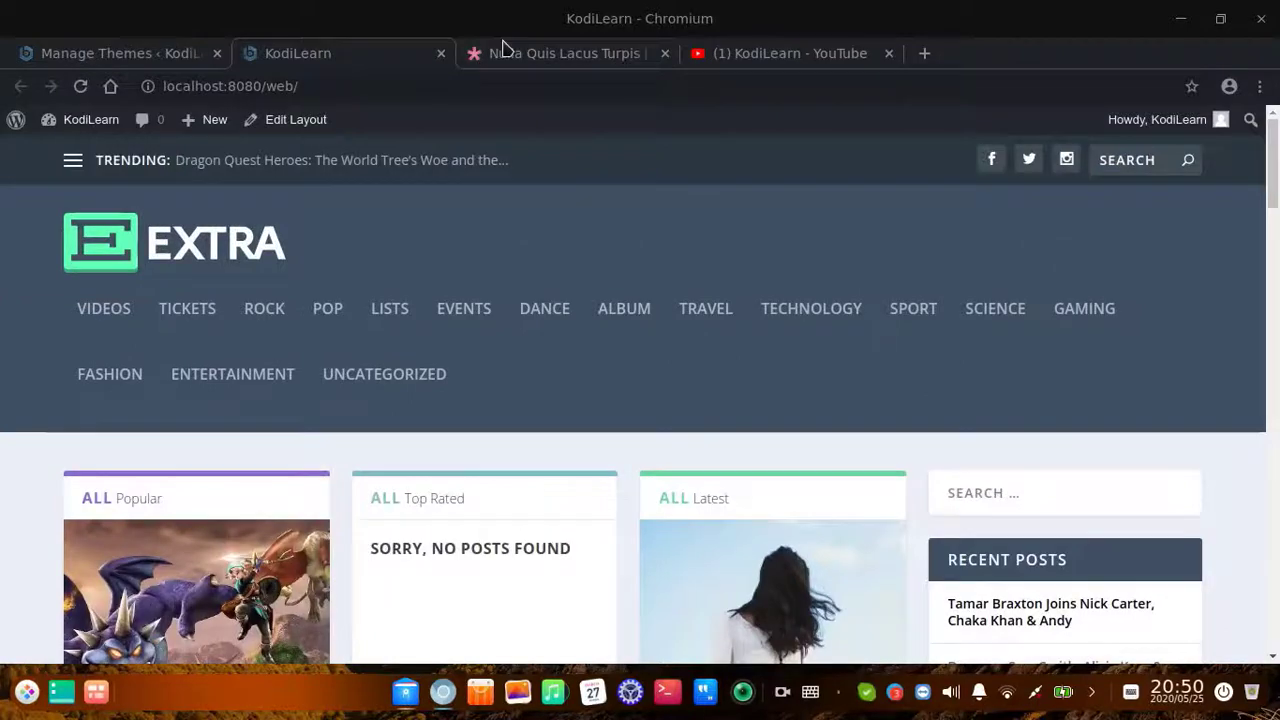
- Compare with the Extra demo post, rescan the front page, then return to Manage Themes
left_click(505, 50)
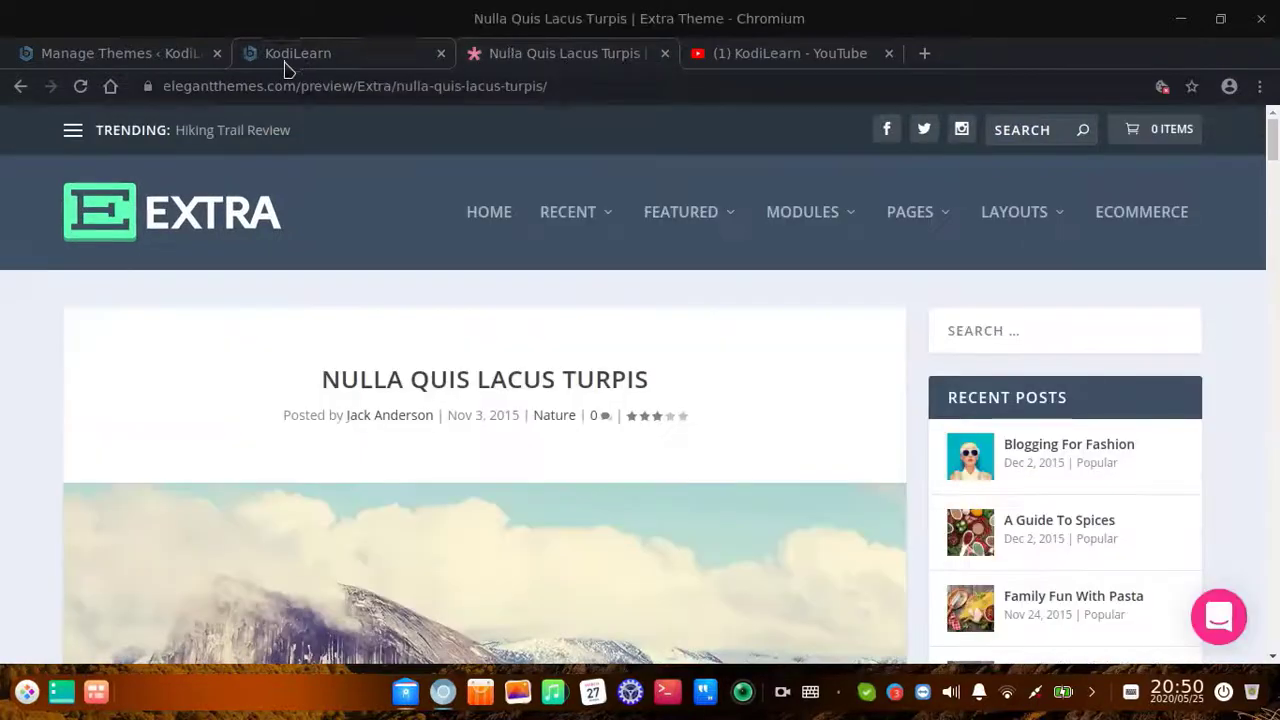
left_click(316, 58)
scroll(514, 494, "down", 5)
scroll(507, 513, "down", 15)
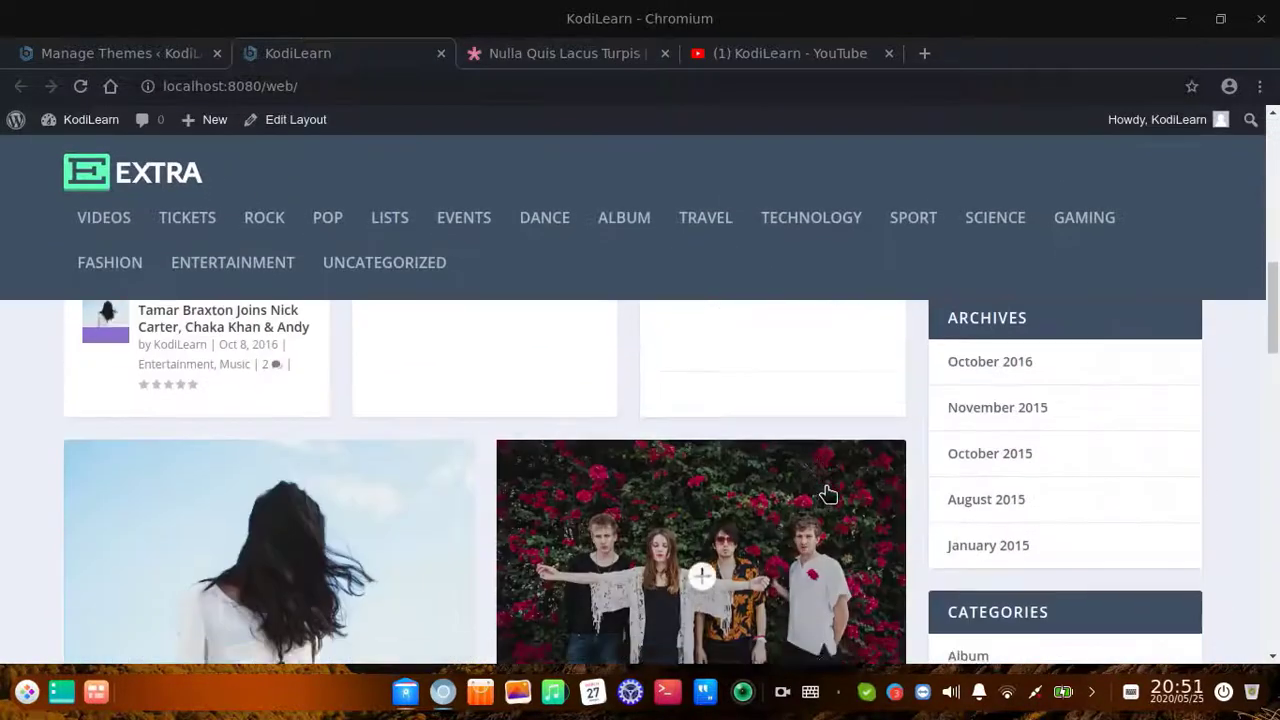
scroll(629, 596, "down", 3)
scroll(651, 557, "up", 15)
scroll(620, 565, "up", 15)
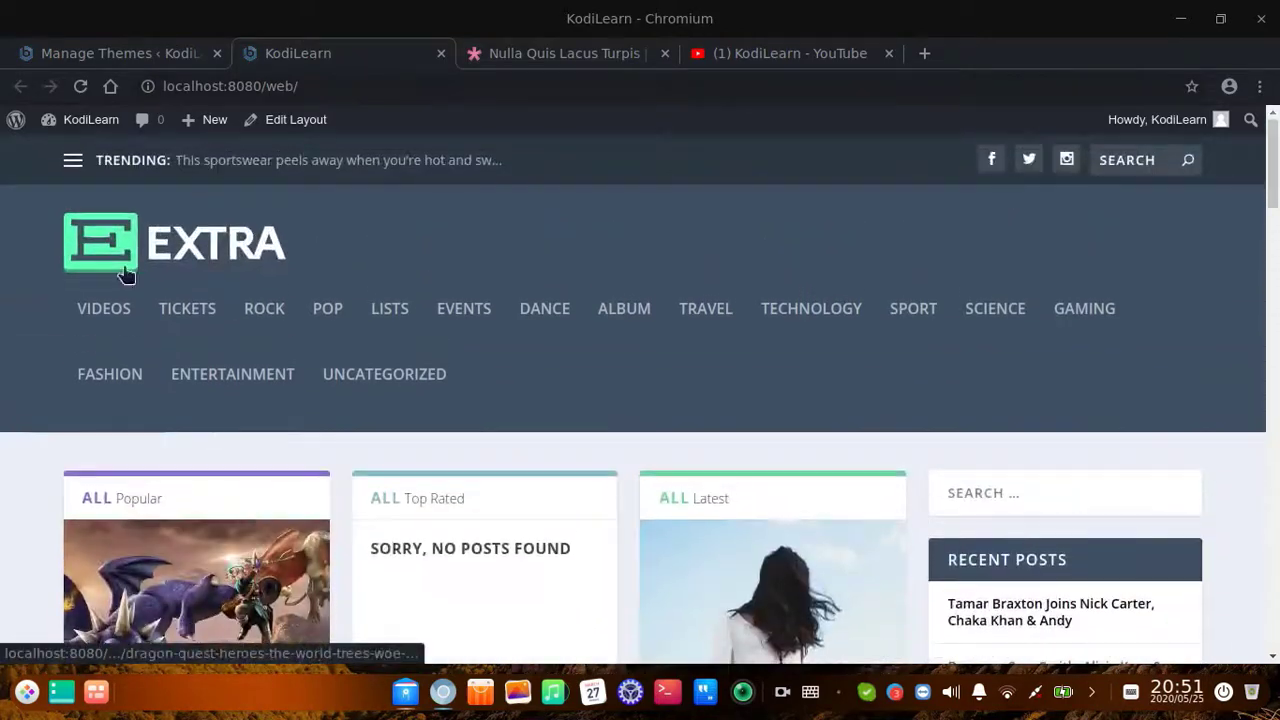
left_click(78, 55)
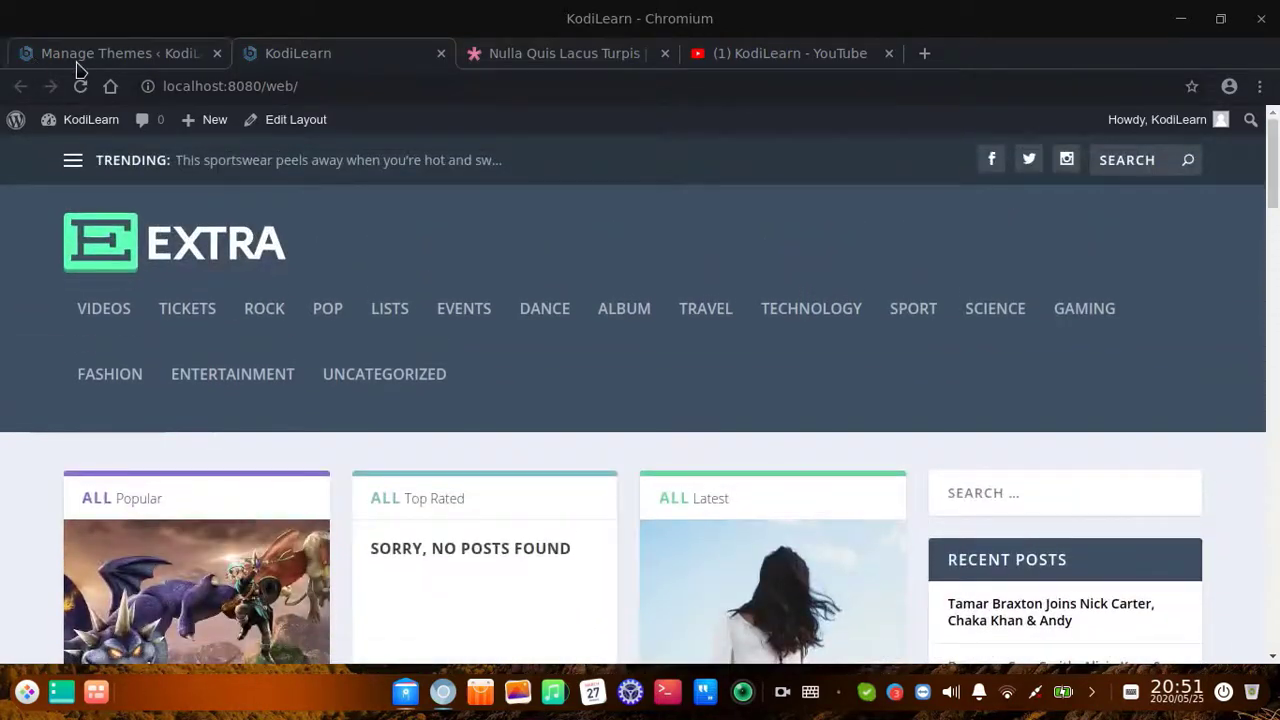
scroll(189, 457, "down", 3)
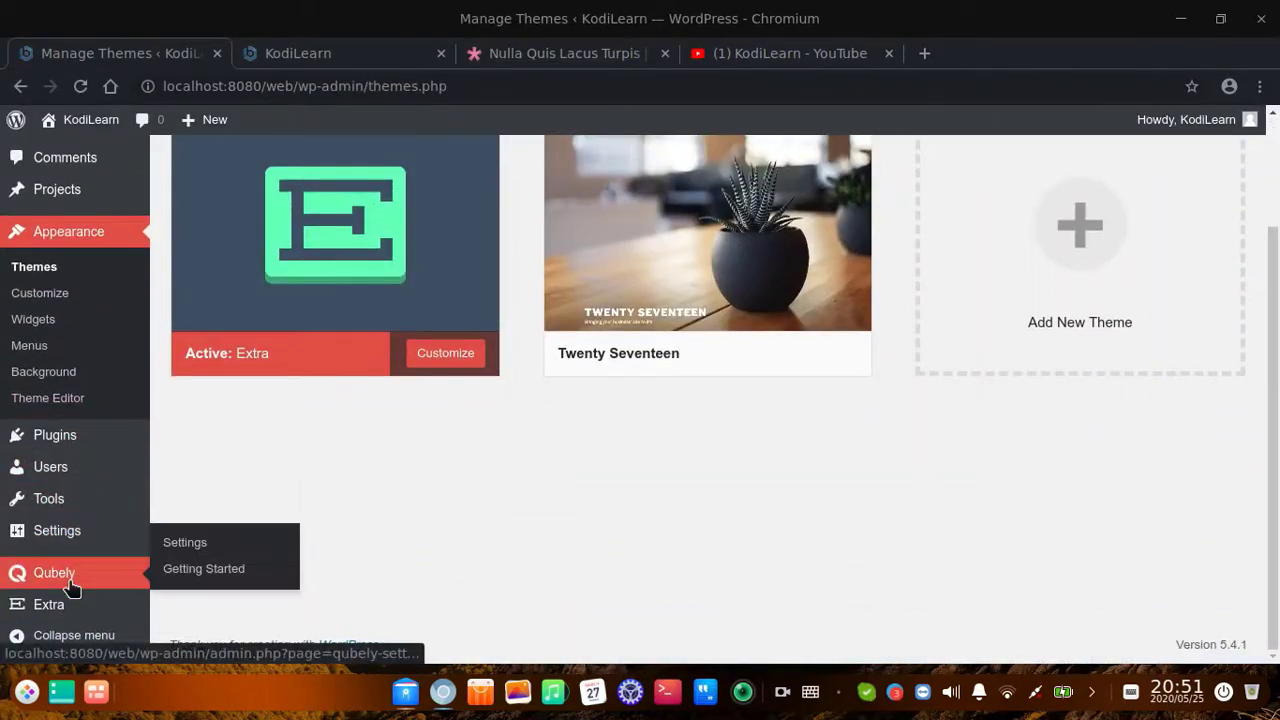
- Scroll through Extra's Theme Options, then open Theme Builder showing the Default Website Template
mouse_move(73, 605)
left_click(218, 412)
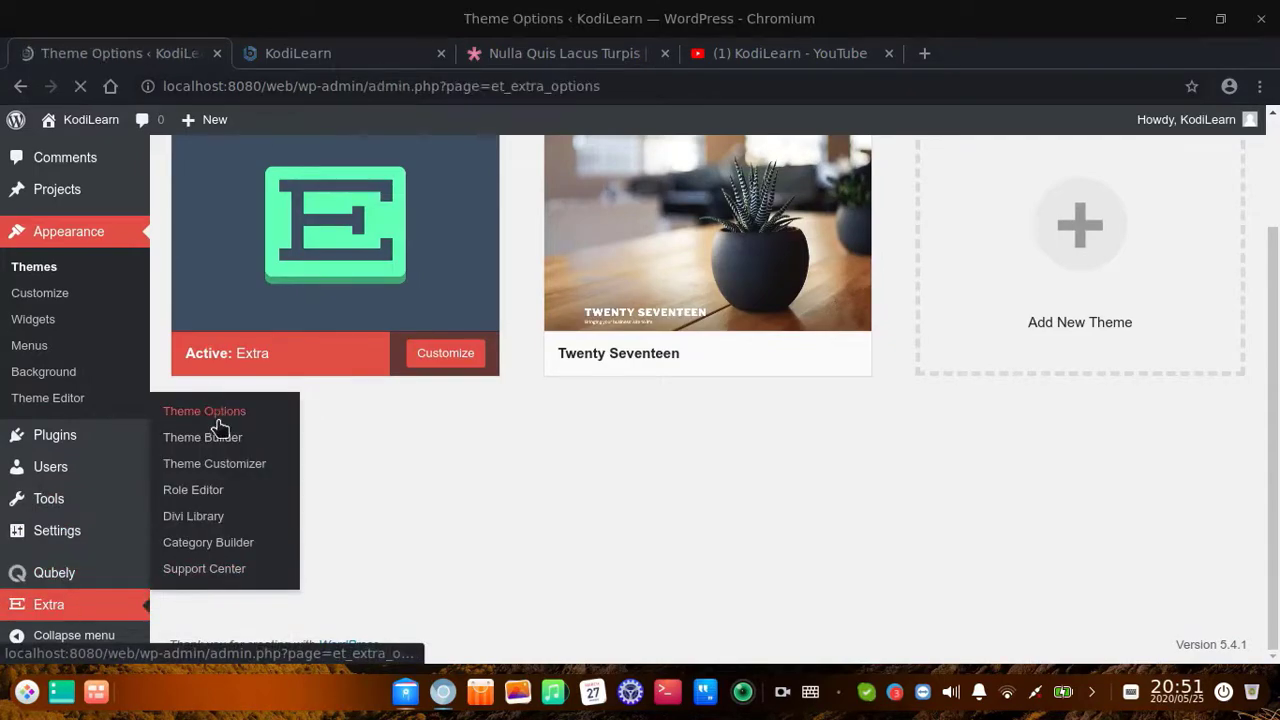
scroll(420, 420, "down", 15)
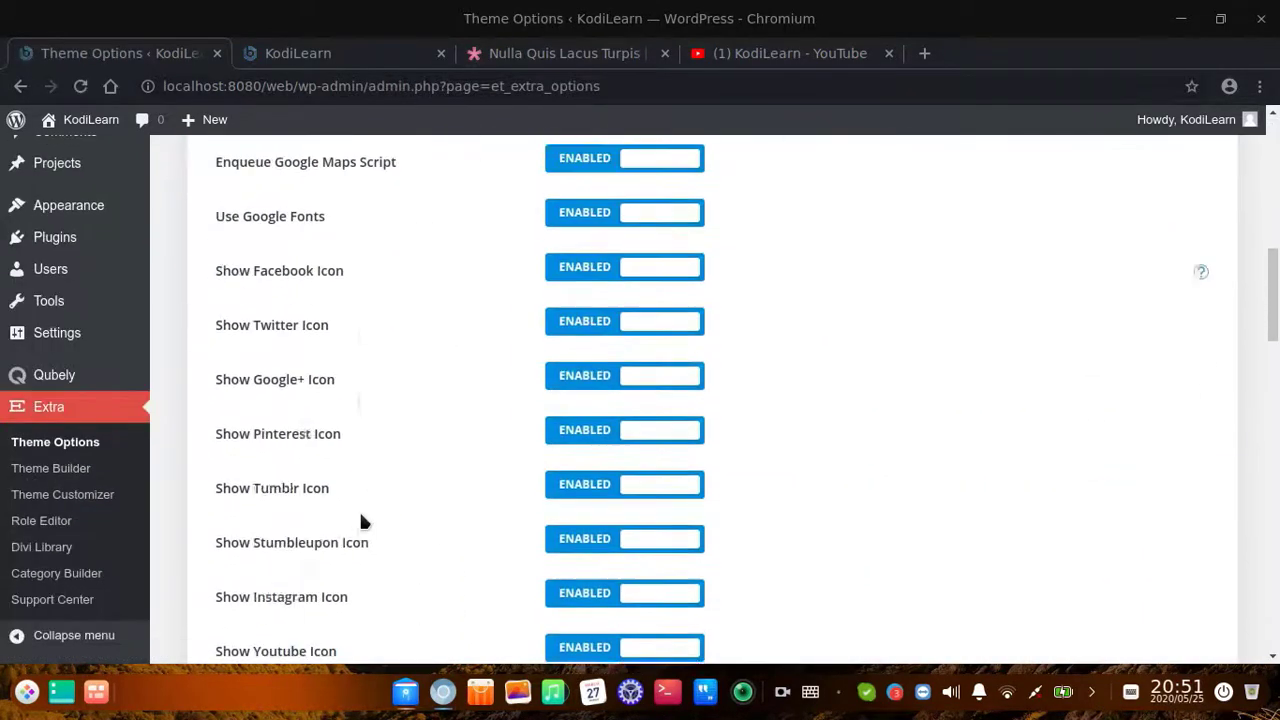
scroll(344, 495, "down", 15)
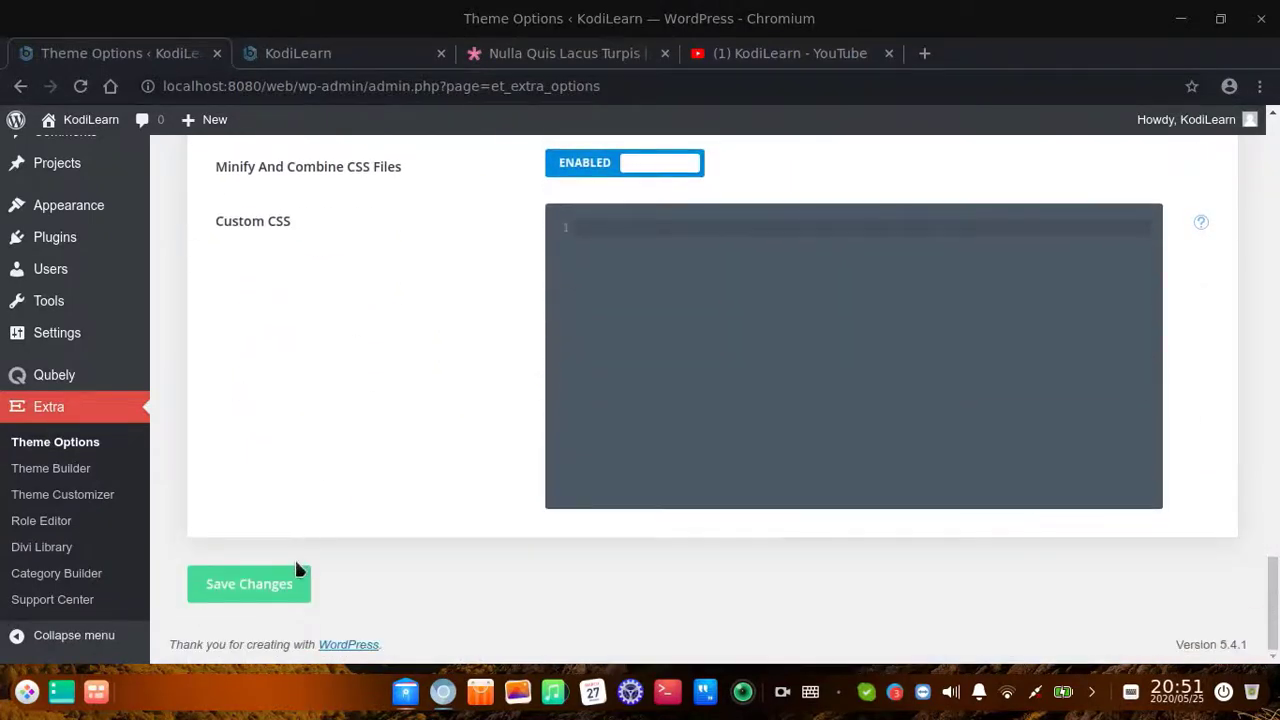
left_click(60, 468)
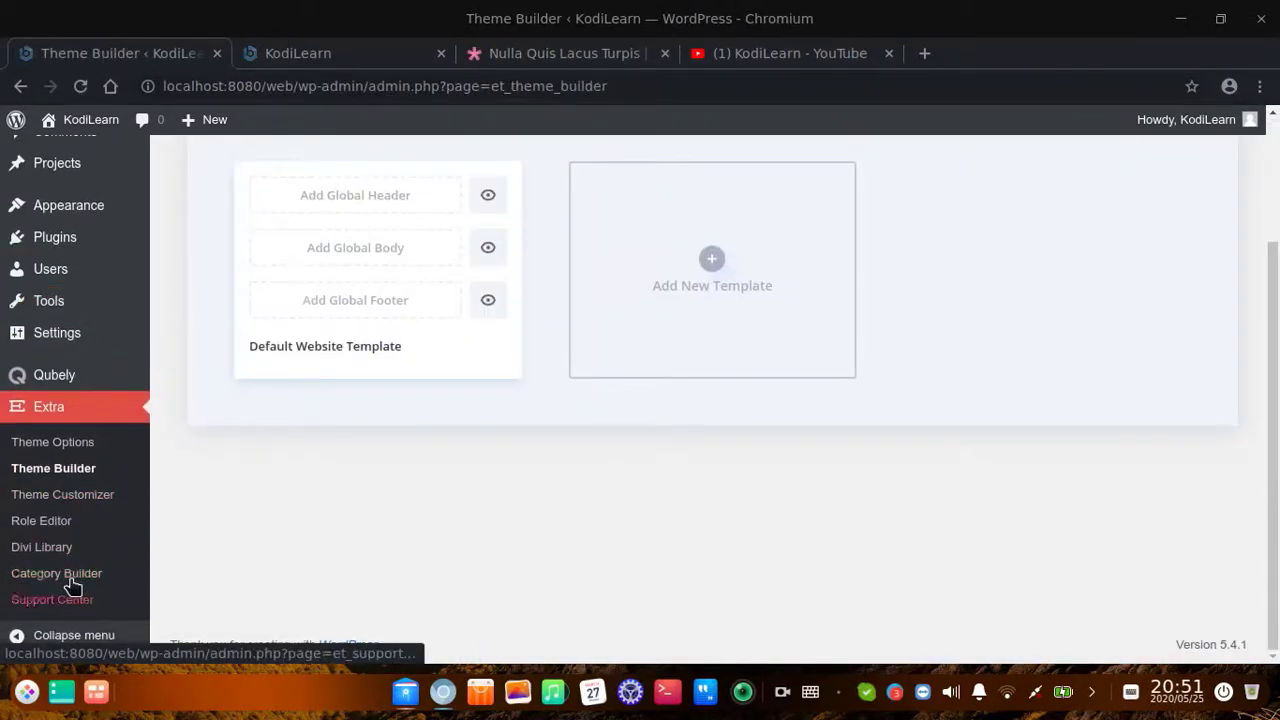
scroll(71, 600, "up", 3)
scroll(78, 567, "down", 3)
scroll(29, 437, "up", 3)
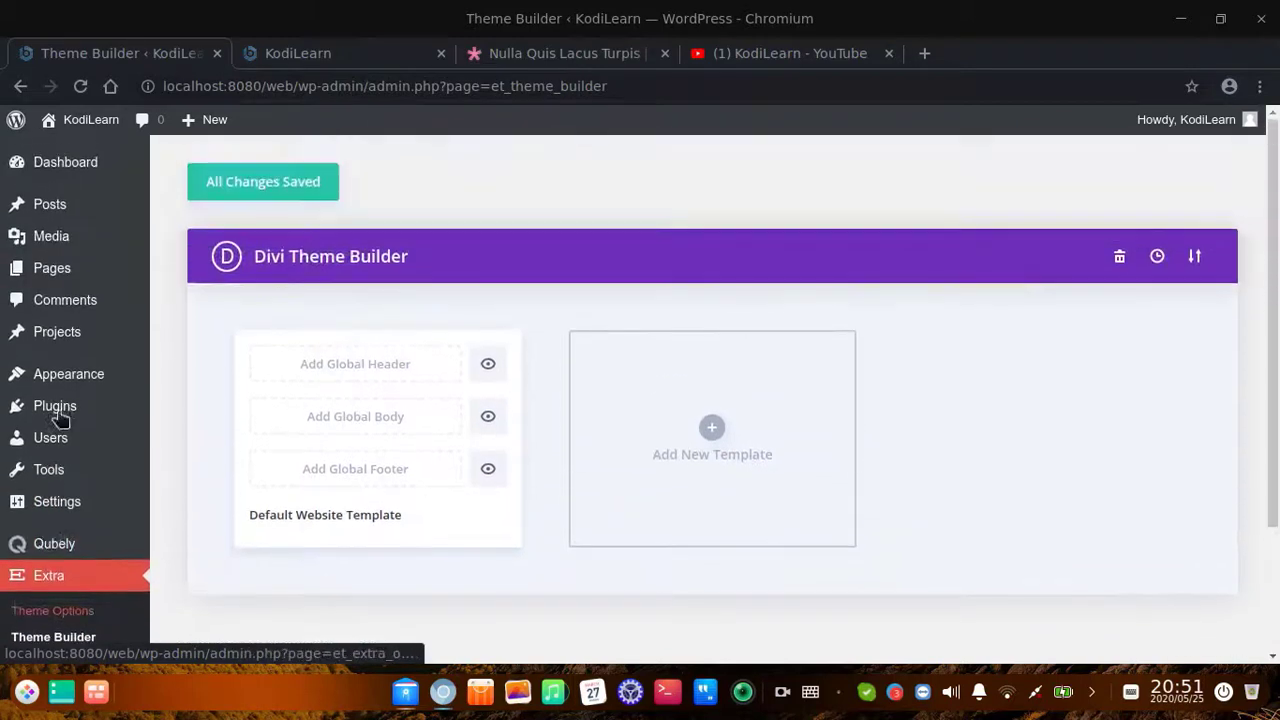
- Add a new page, dismiss the welcome tour, title it HOME and publish it
mouse_move(88, 276)
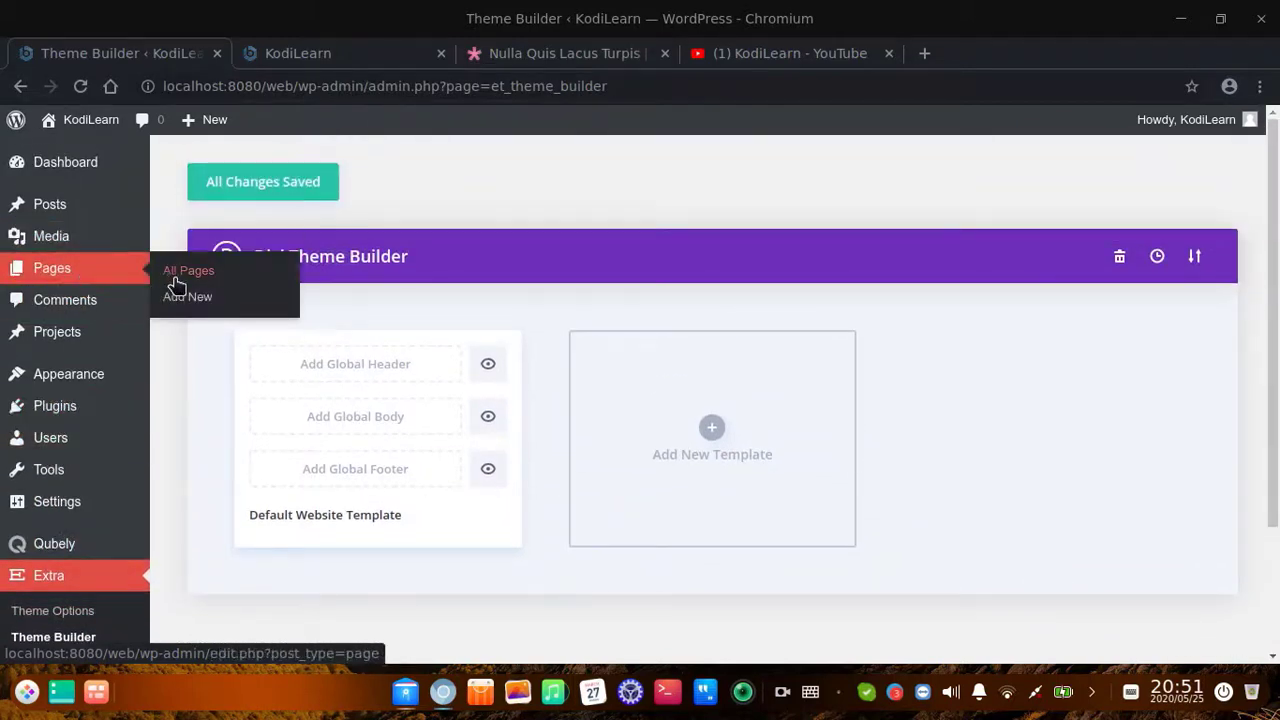
left_click(207, 305)
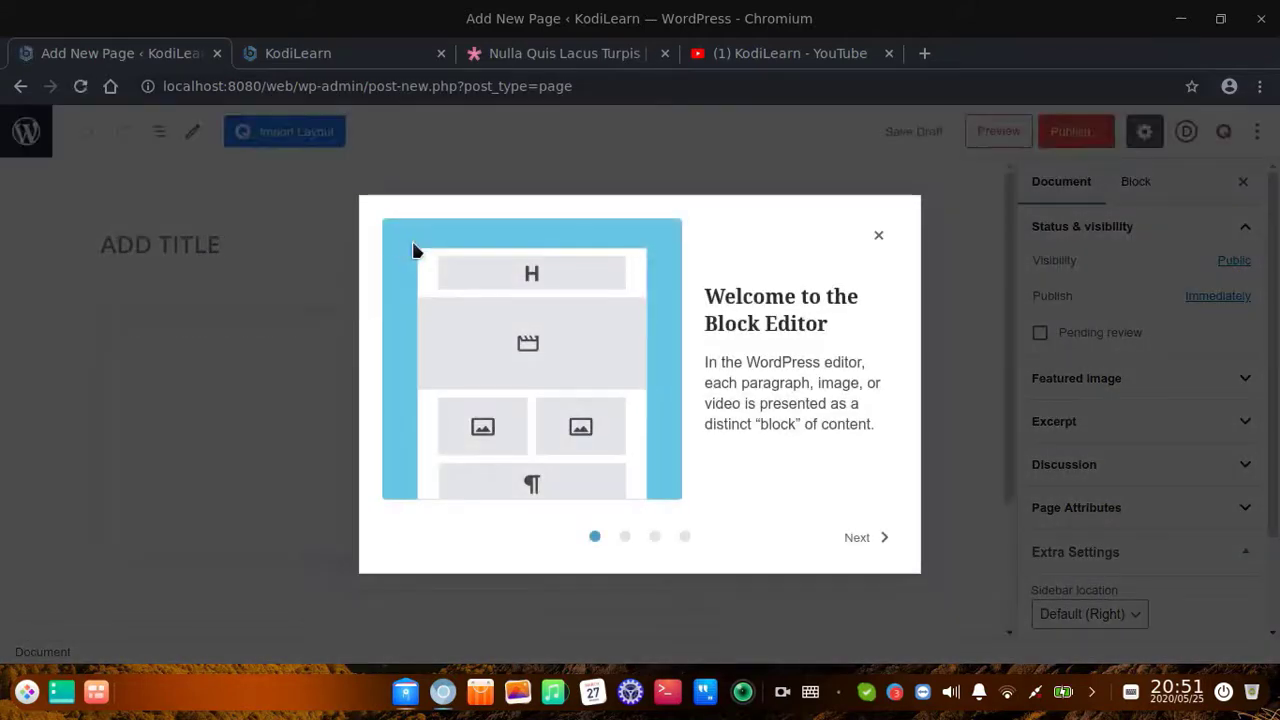
left_click(878, 237)
left_click(226, 246)
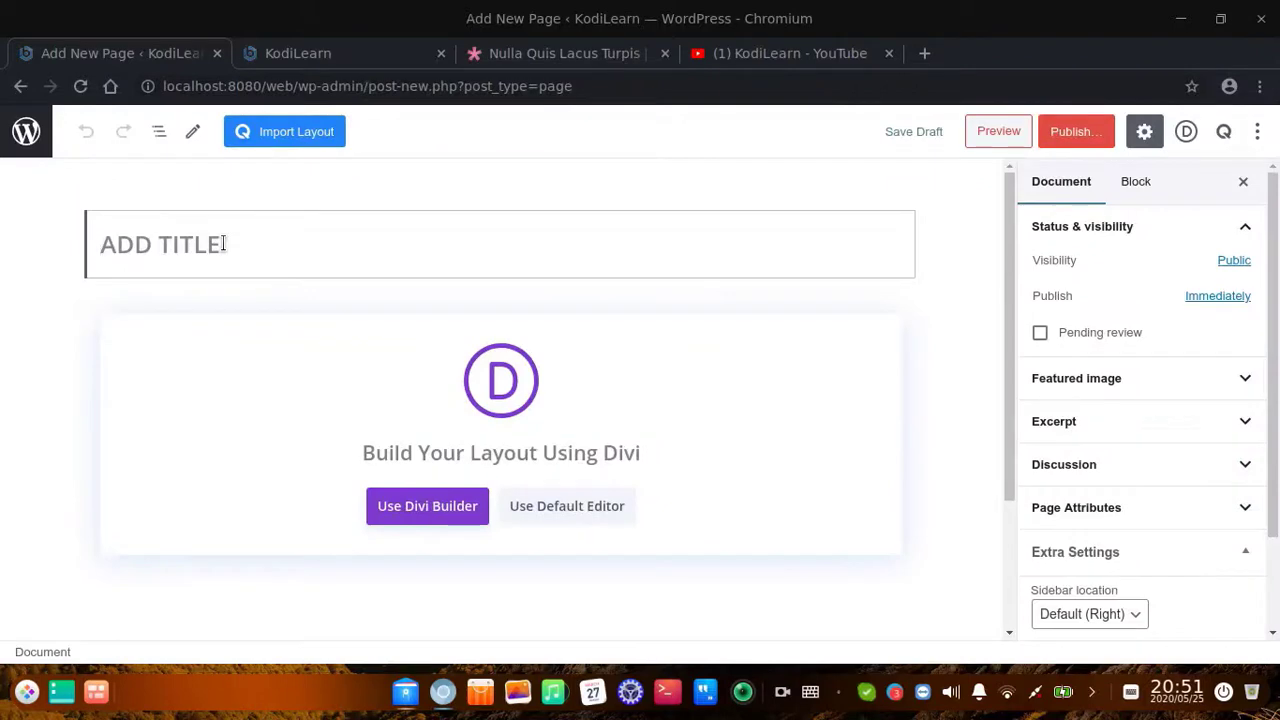
type("HOME")
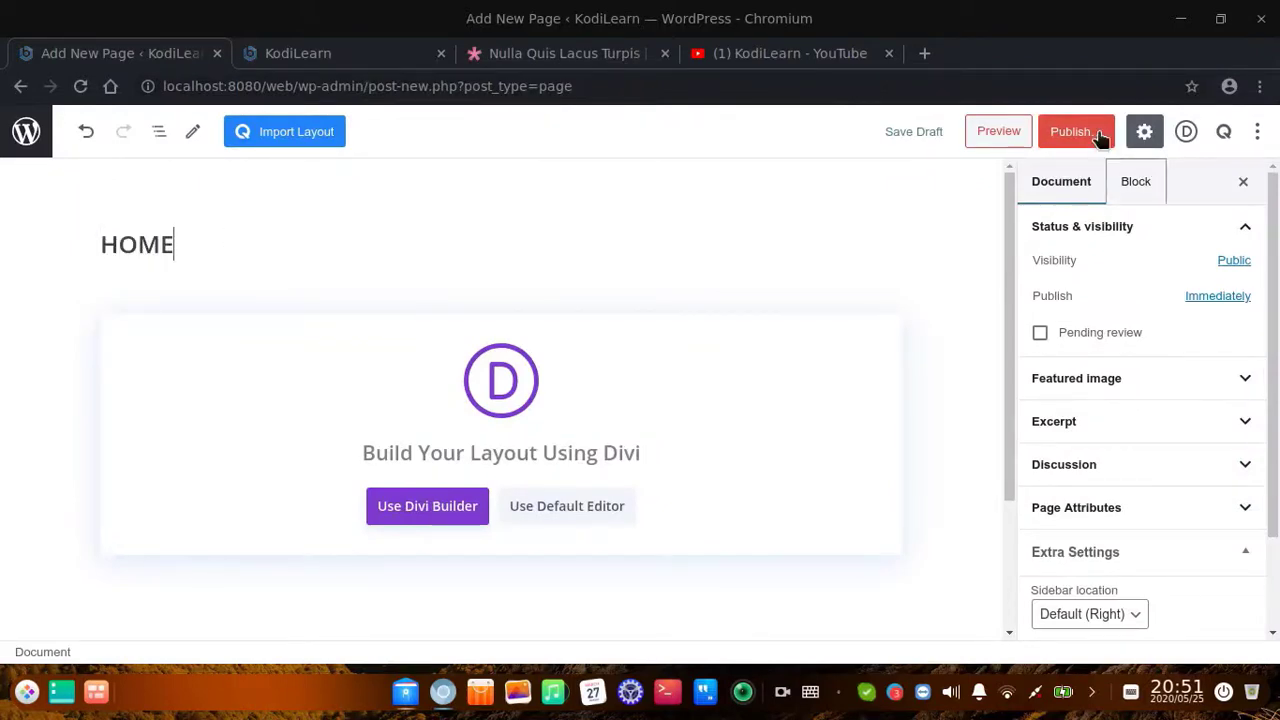
left_click(1100, 137)
left_click(1130, 138)
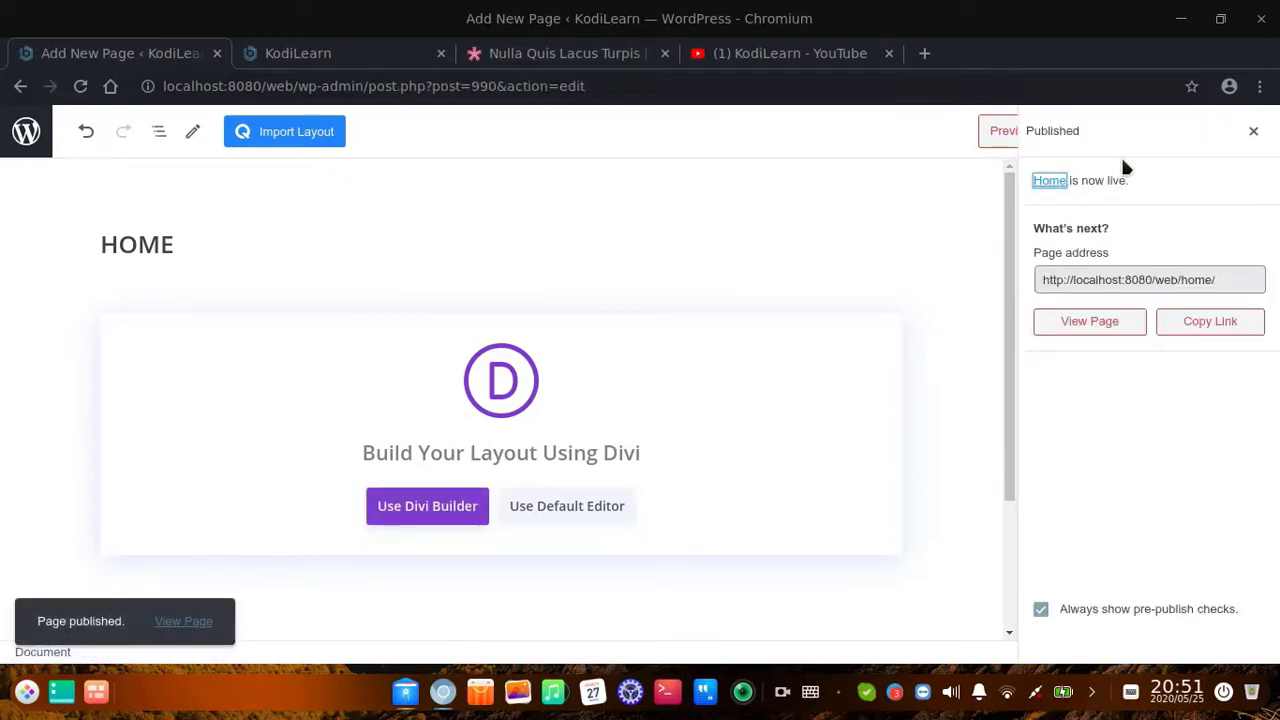
- Enable the Divi Builder on HOME, load localhost:8080/web/home, then open the Visual Builder tab
left_click(420, 510)
left_click(305, 50)
left_click(370, 86)
left_click(393, 86)
type("hom")
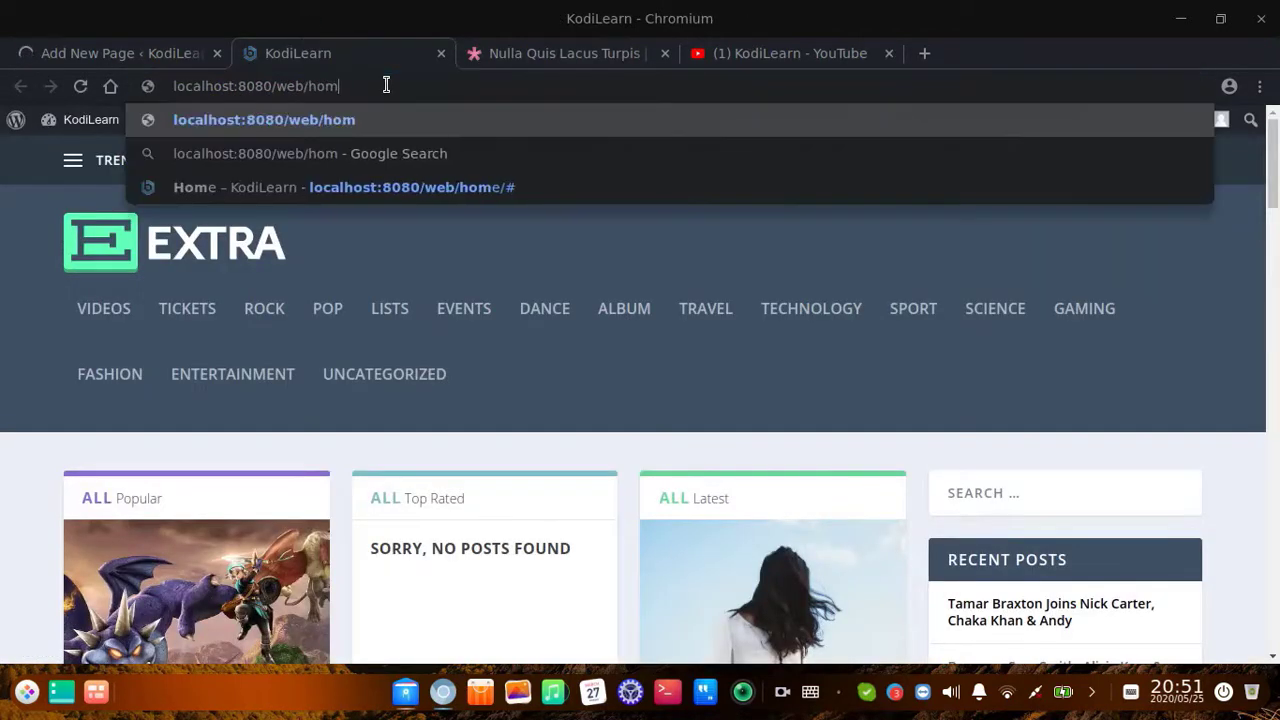
type("e")
key("Return")
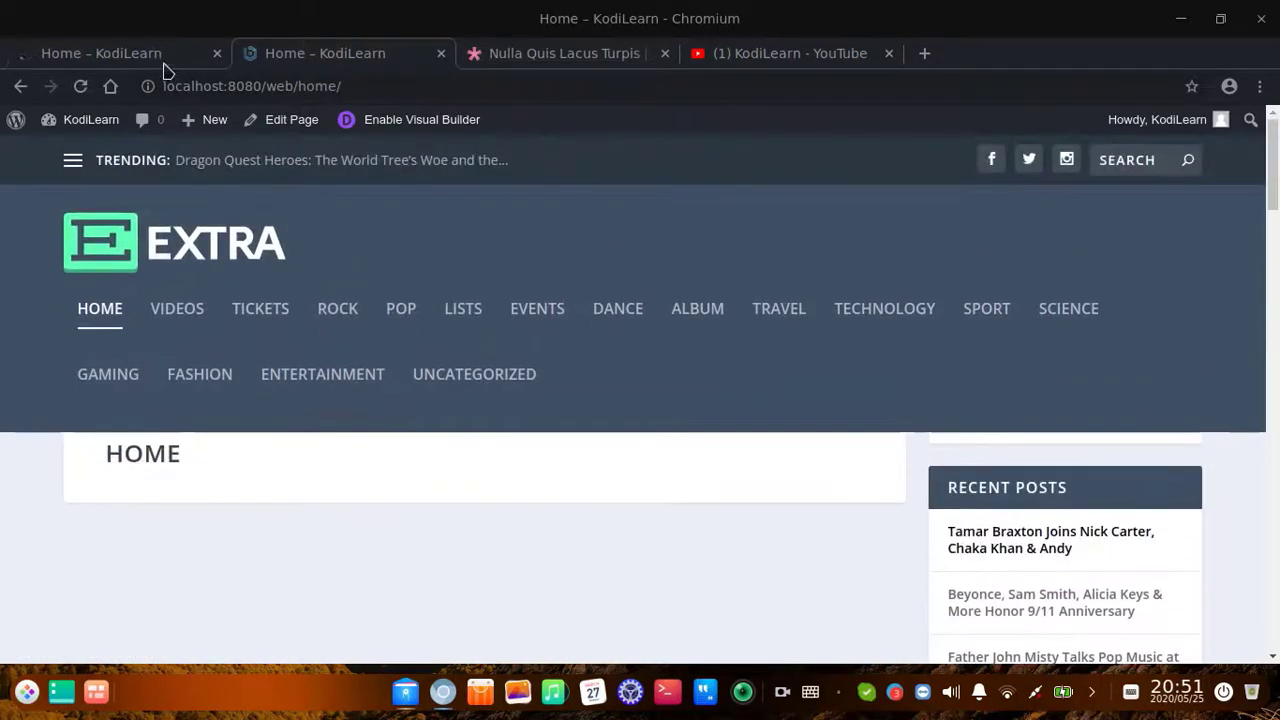
left_click(140, 56)
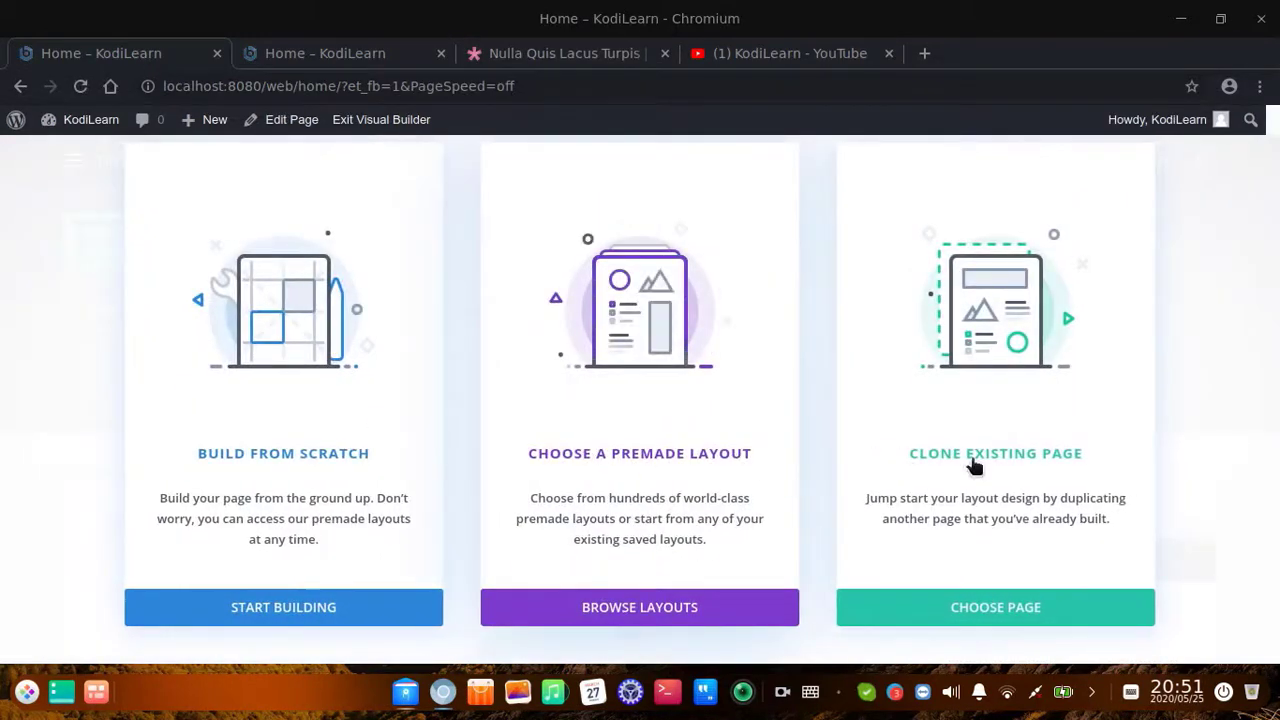
- Build the HOME layout from scratch, check the Extra demo home page, then return to the builder
left_click(285, 398)
scroll(440, 305, "down", 1)
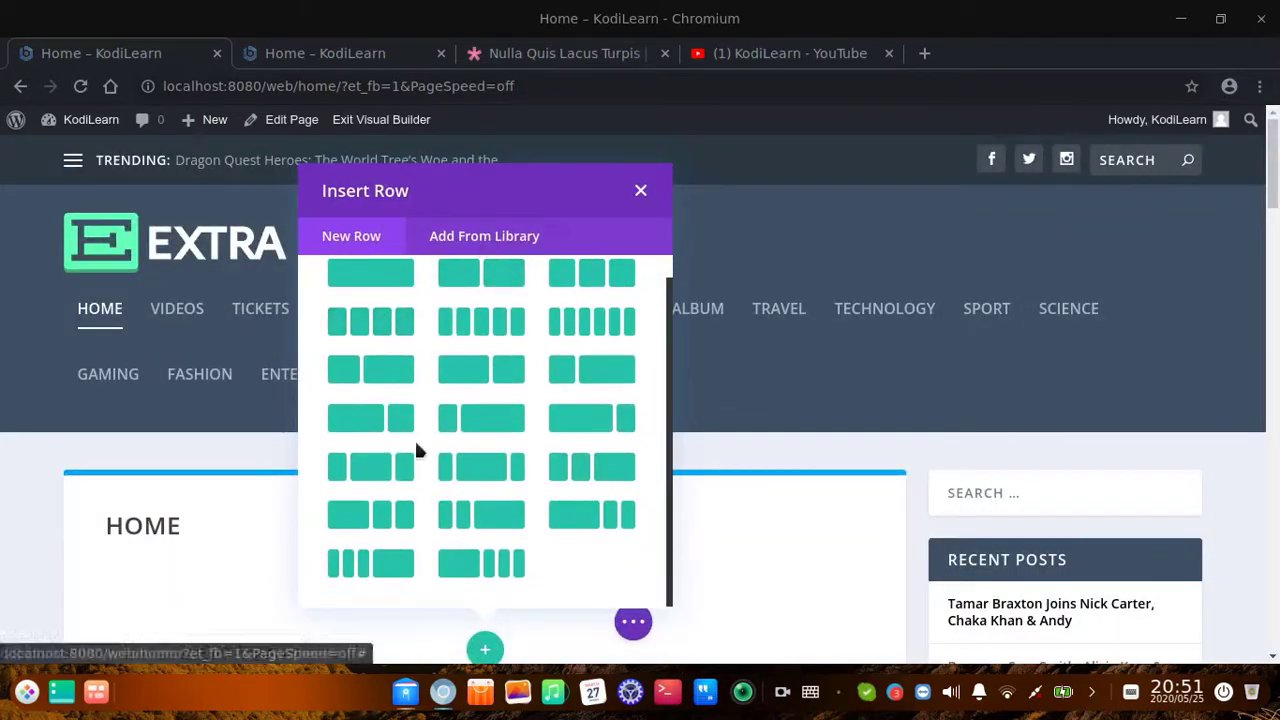
scroll(443, 400, "up", 1)
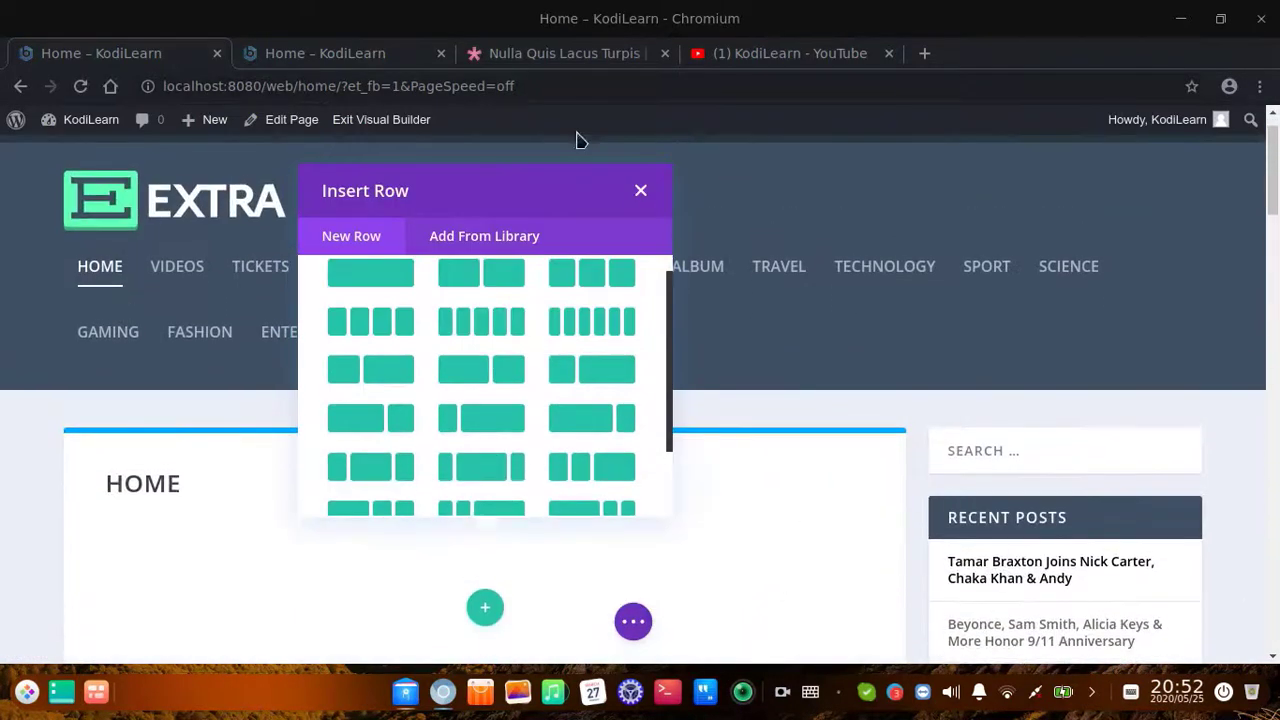
left_click(503, 55)
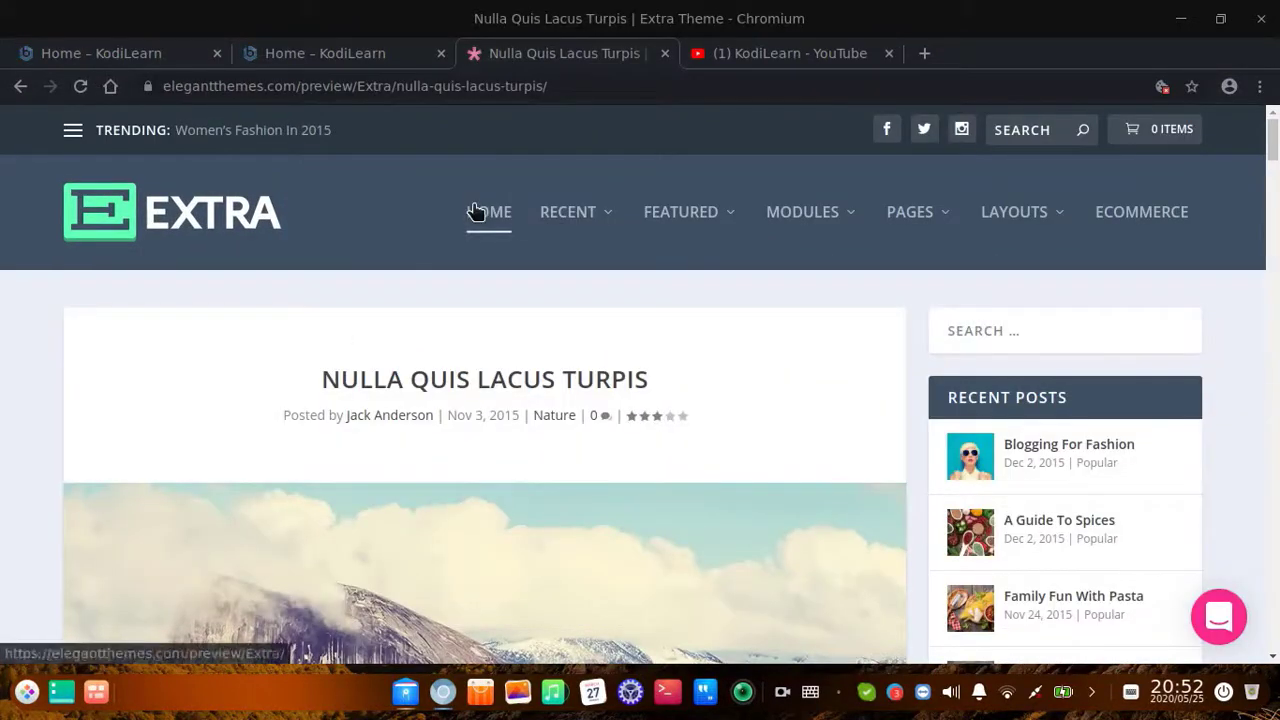
left_click(478, 211)
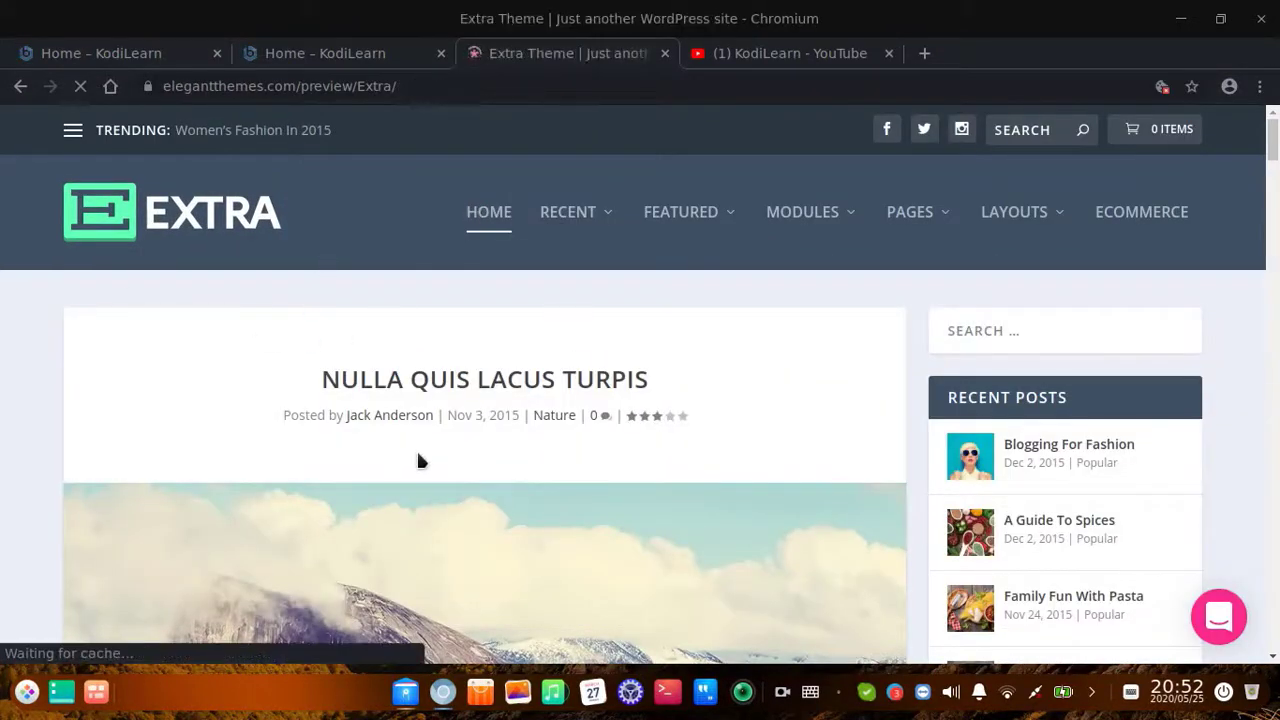
scroll(528, 398, "down", 3)
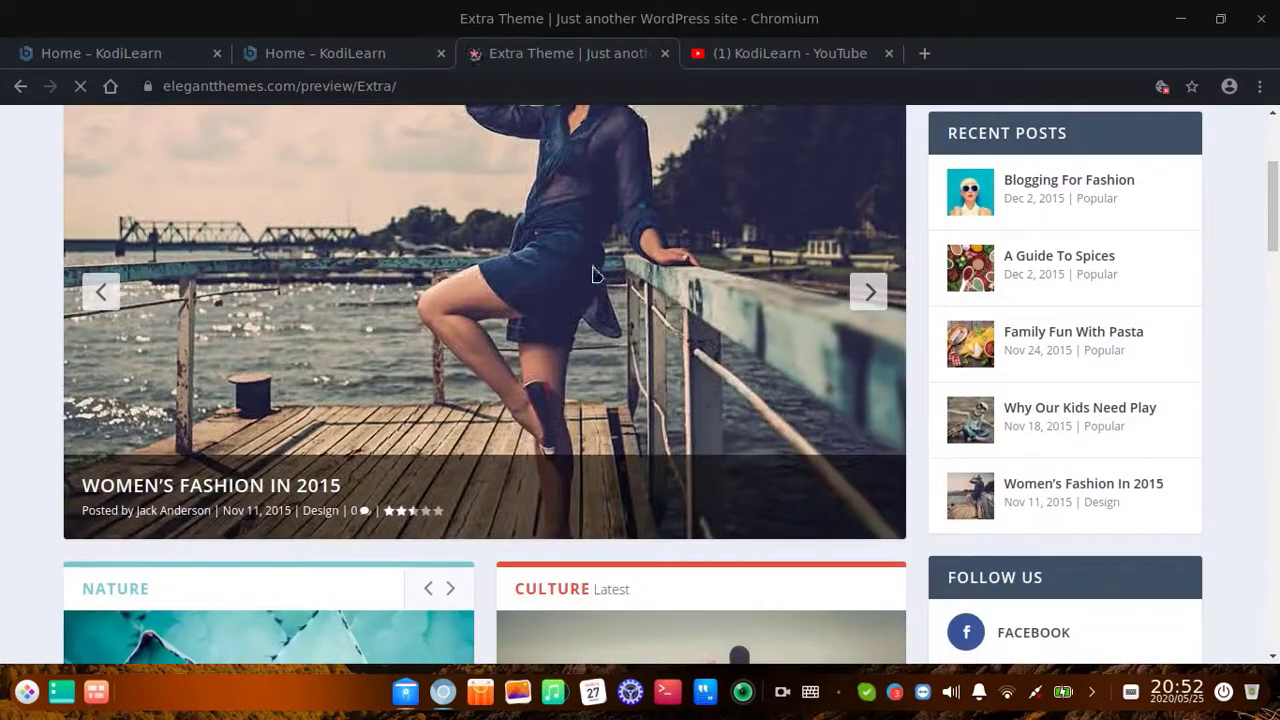
scroll(400, 300, "up", 1)
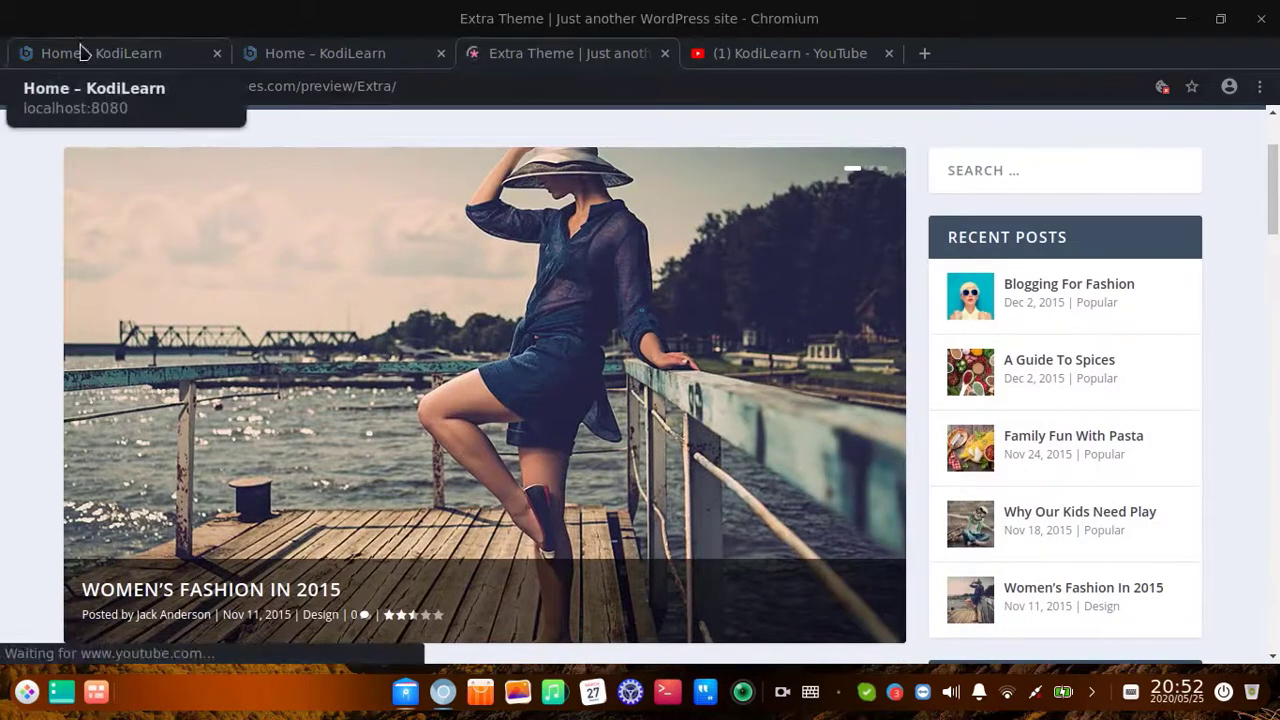
left_click(130, 52)
scroll(398, 320, "up", 1)
- Add a one-column row containing a Post Navigation module beneath the HOME title
left_click(388, 309)
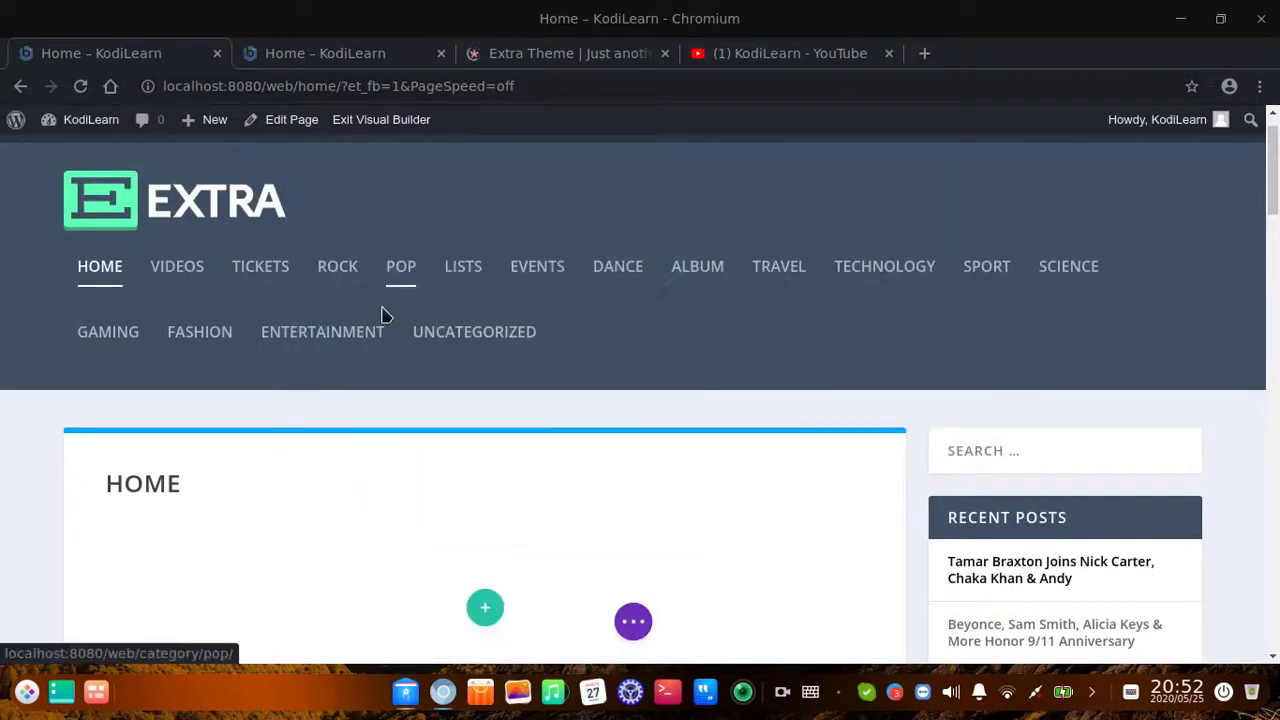
scroll(518, 360, "down", 1)
scroll(540, 390, "up", 2)
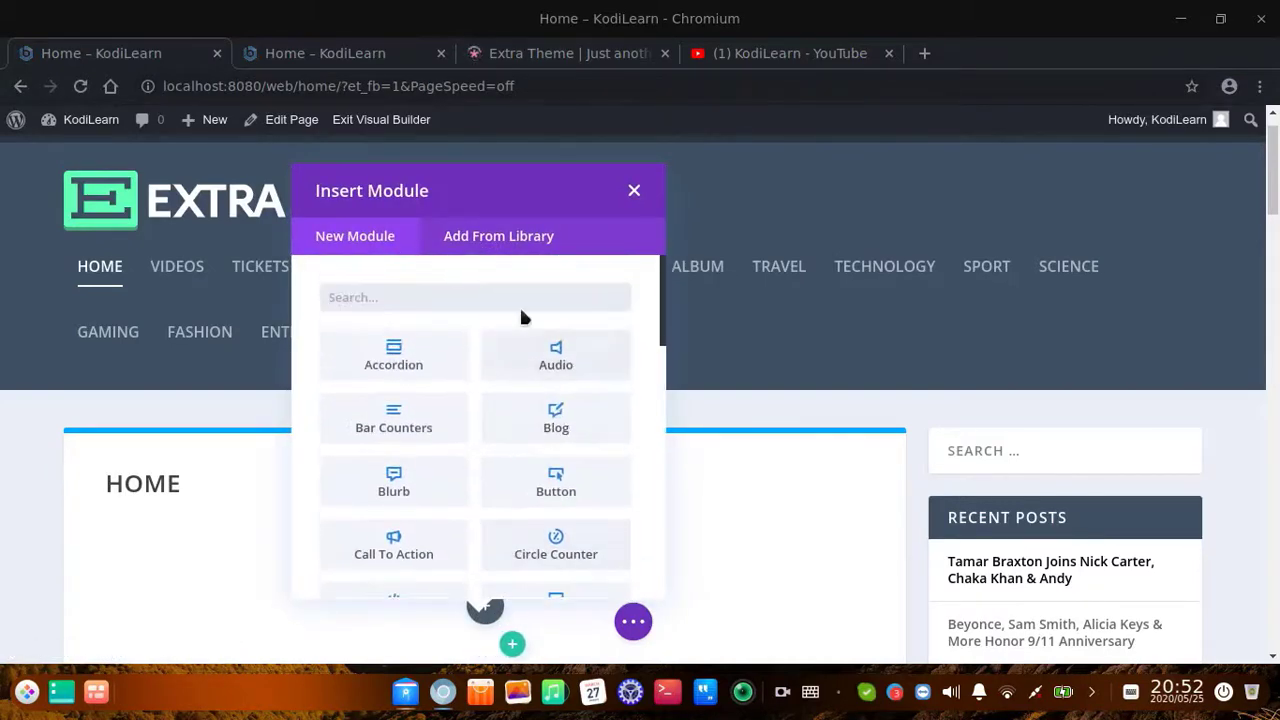
scroll(450, 450, "down", 4)
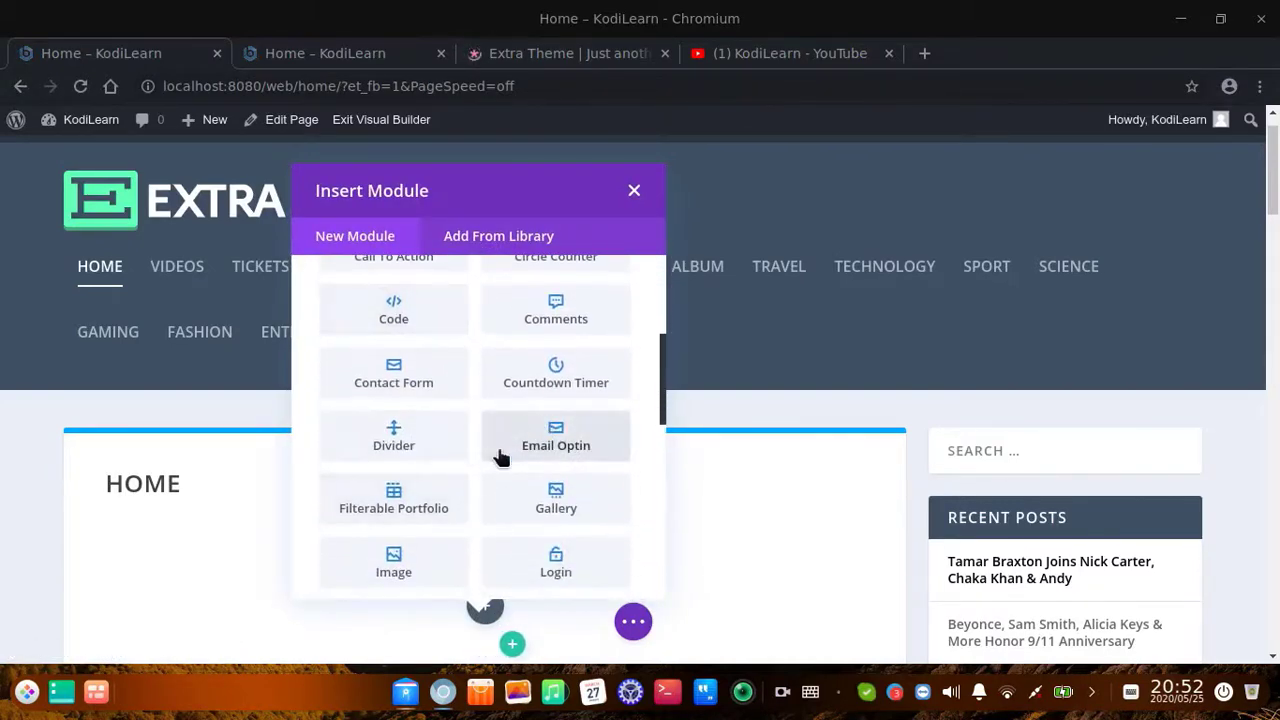
scroll(480, 515, "down", 2)
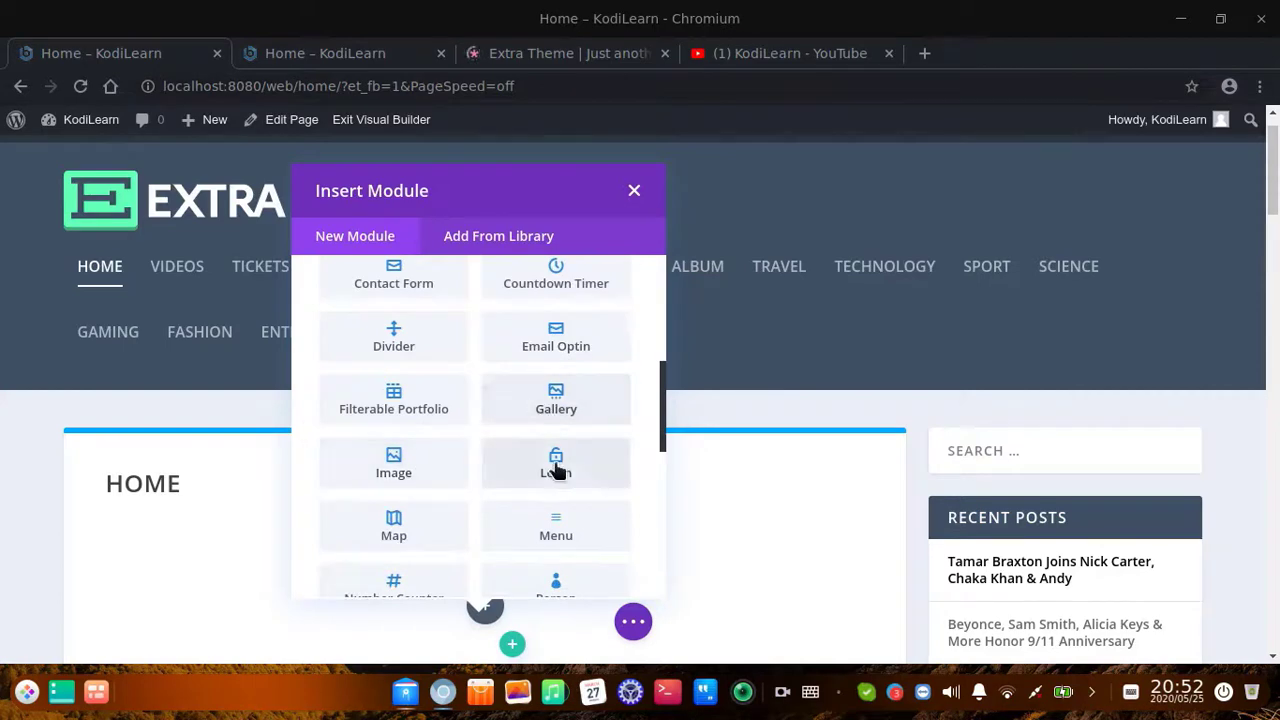
scroll(557, 471, "down", 6)
left_click(583, 300)
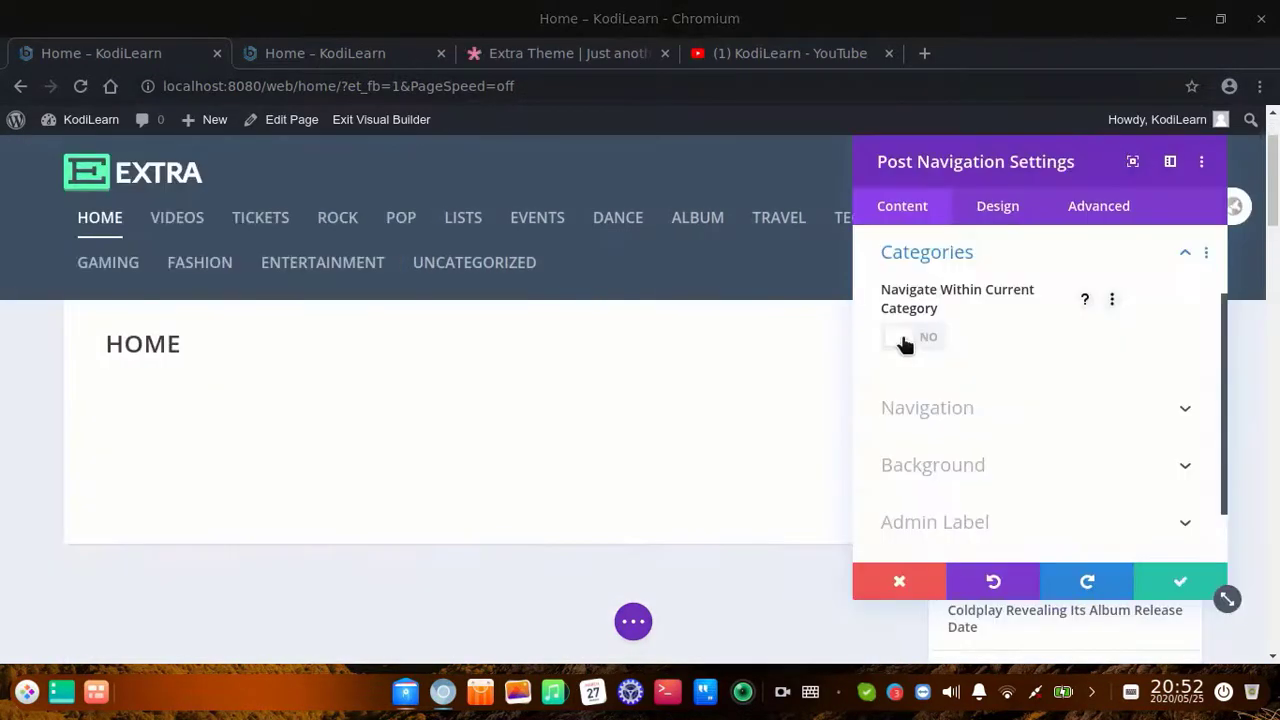
- Toggle Navigate Within Current Category, check the design options, and save the module
left_click(910, 338)
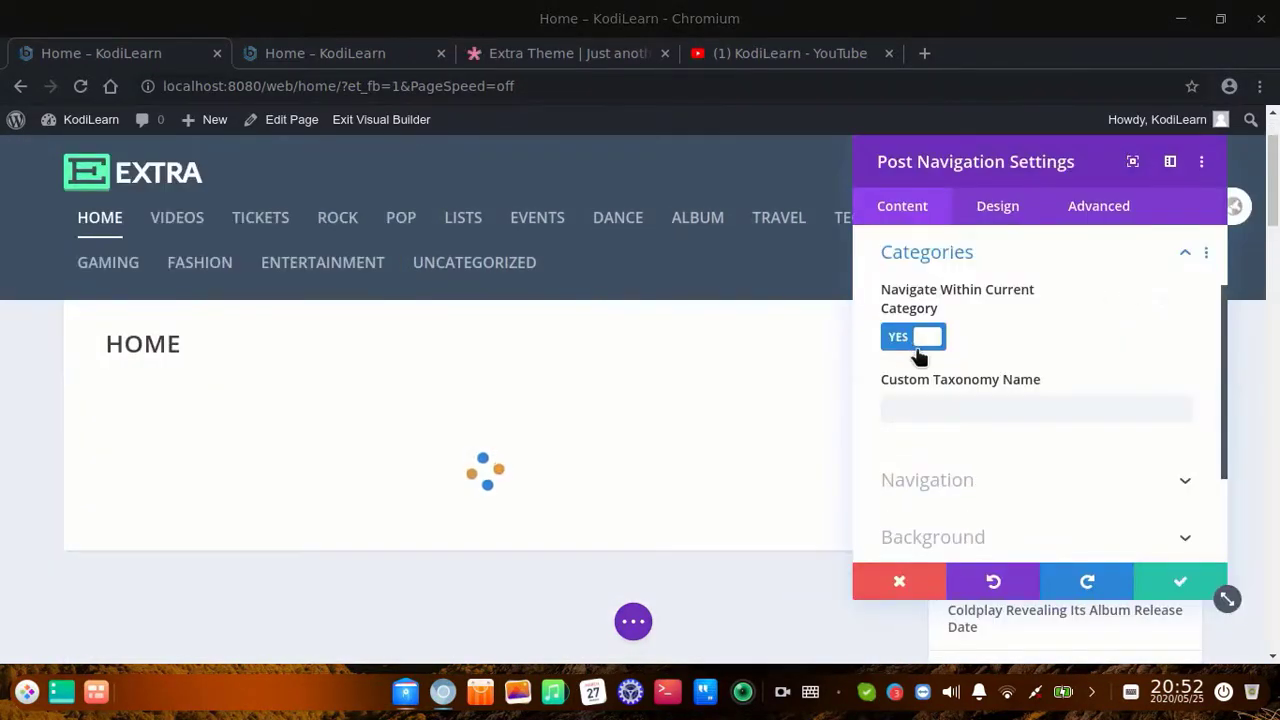
left_click(915, 340)
scroll(965, 400, "down", 2)
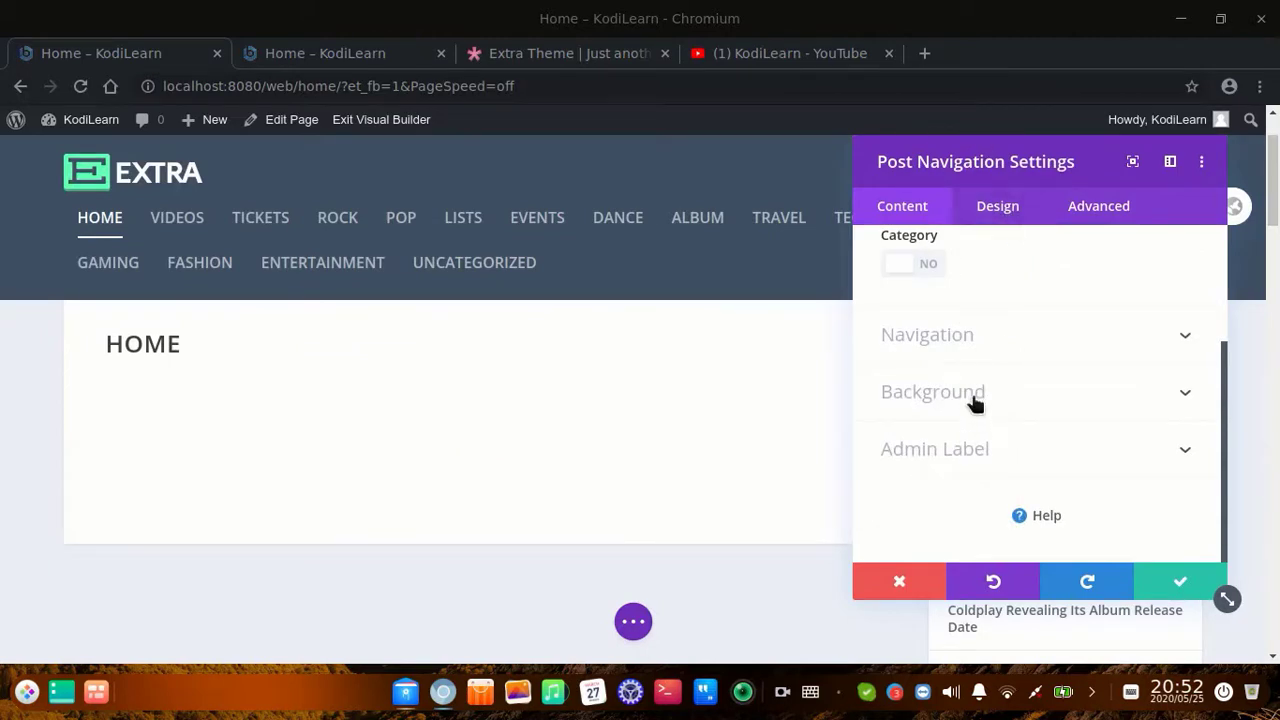
left_click(995, 212)
scroll(1025, 400, "down", 2)
scroll(1015, 427, "down", 3)
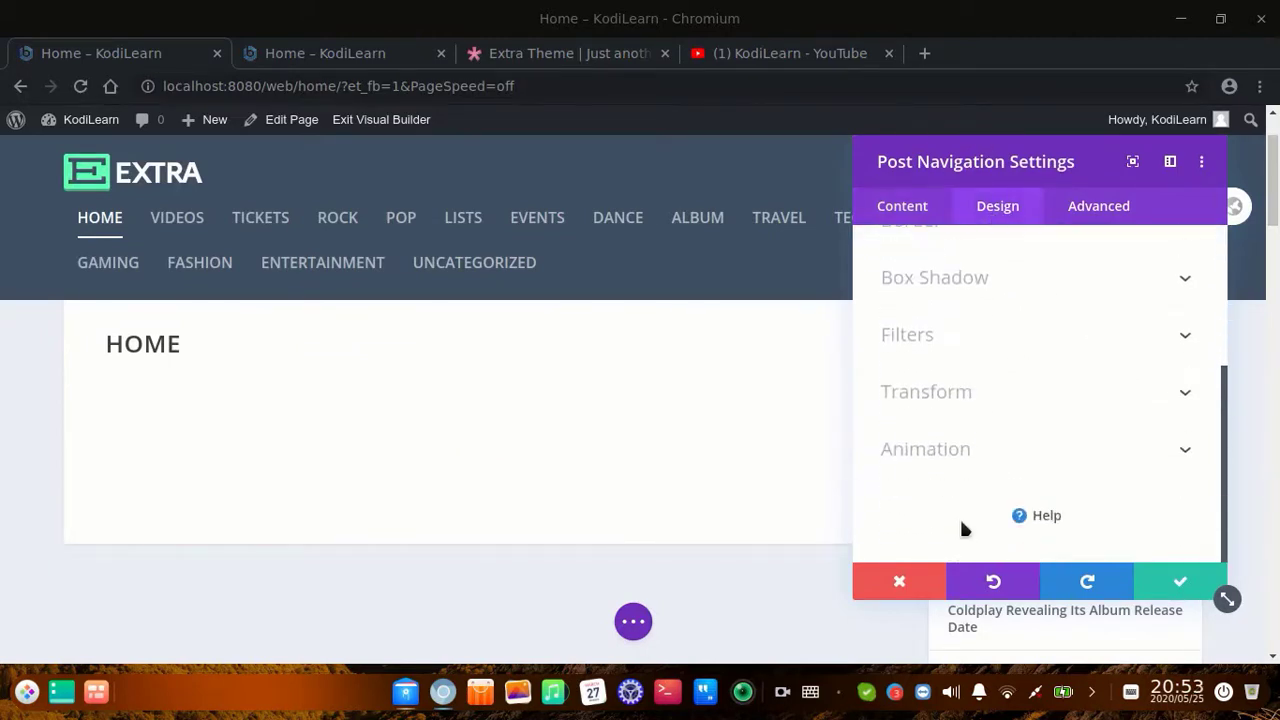
left_click(1181, 584)
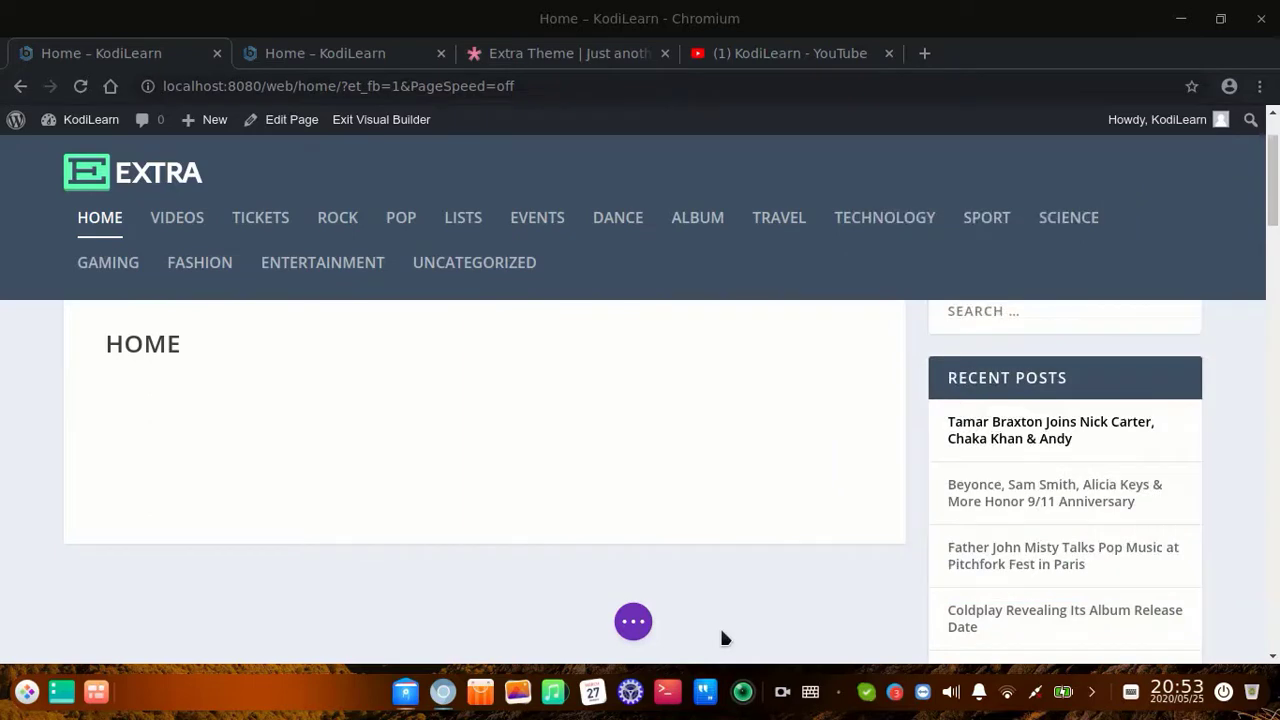
left_click(633, 622)
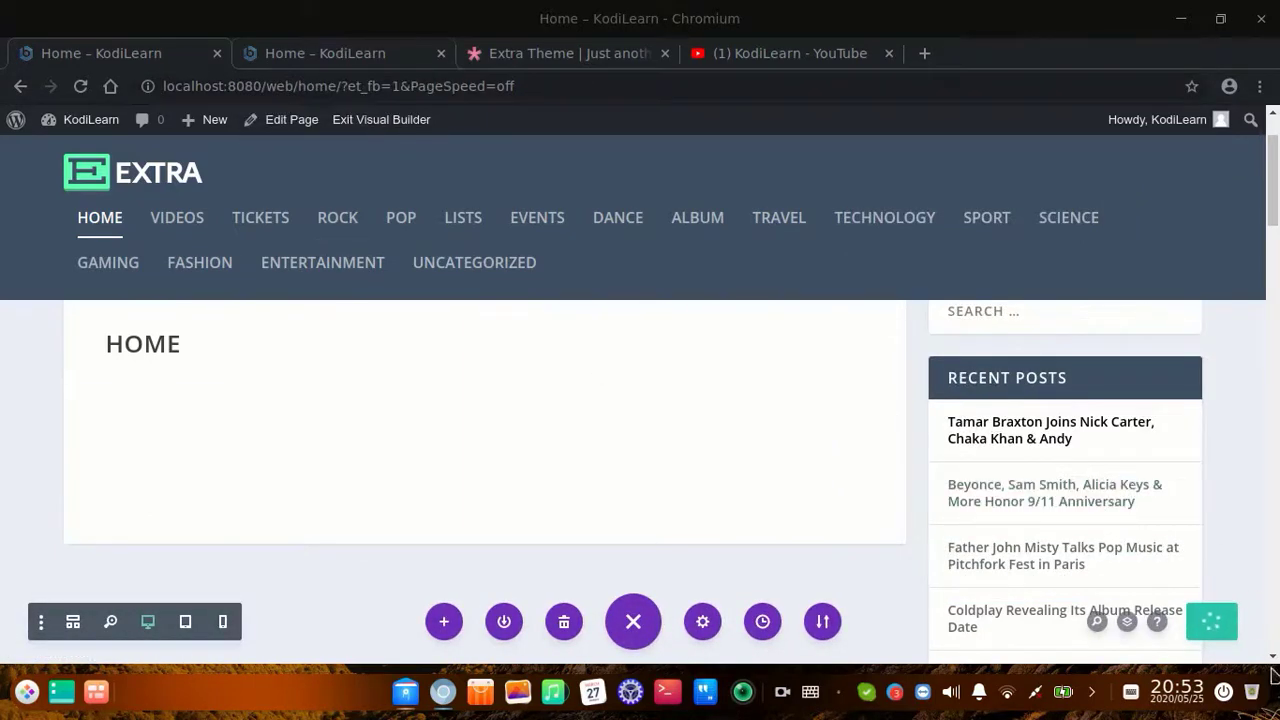
left_click(298, 55)
left_click(85, 98)
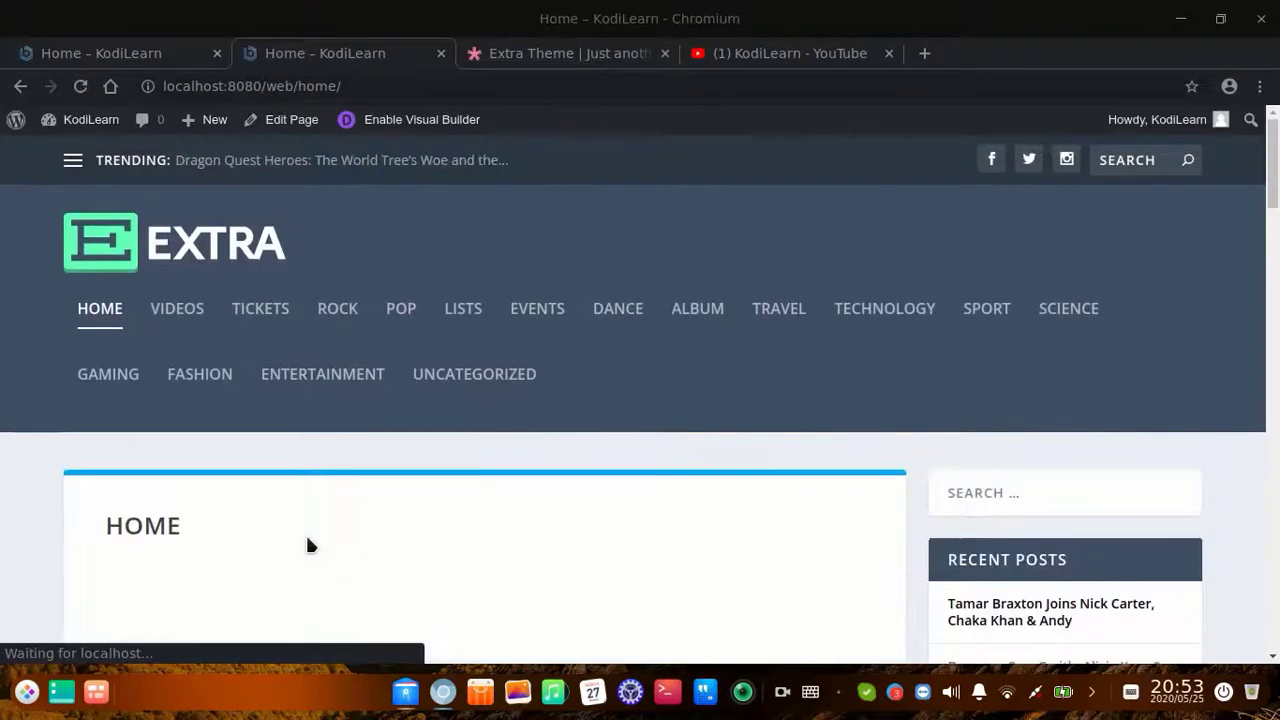
scroll(305, 532, "down", 3)
scroll(369, 518, "up", 5)
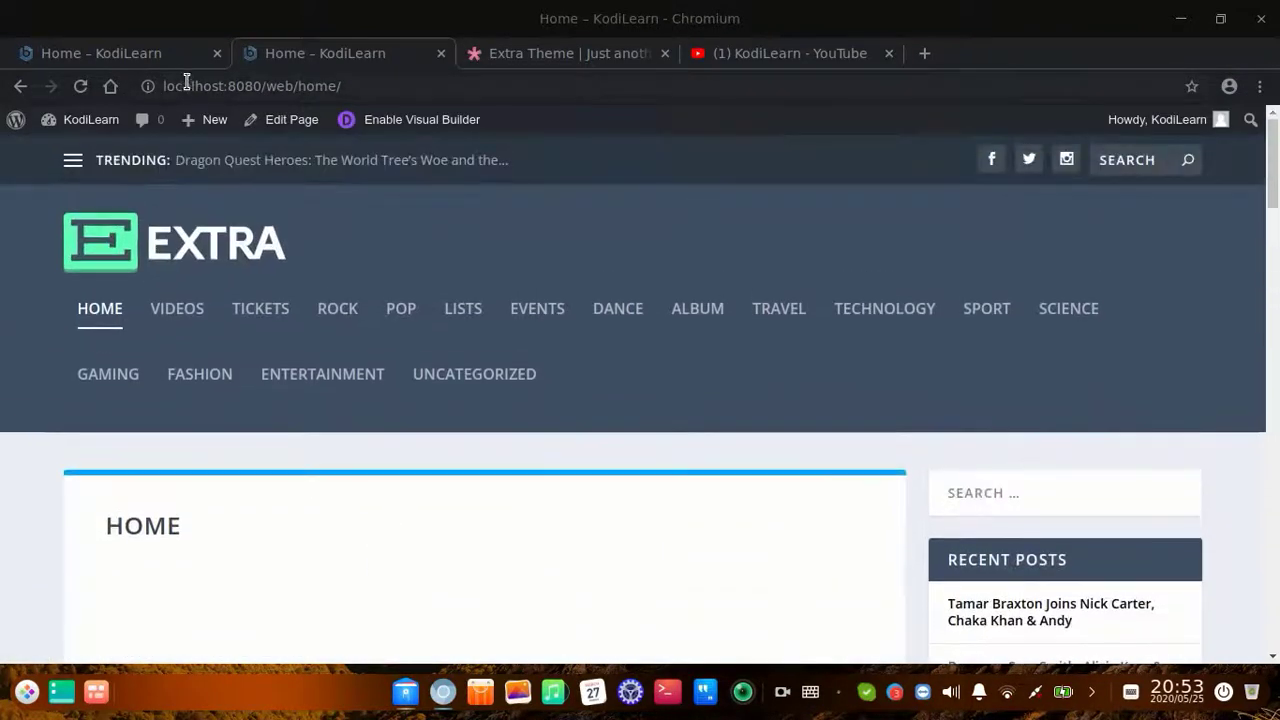
left_click(145, 60)
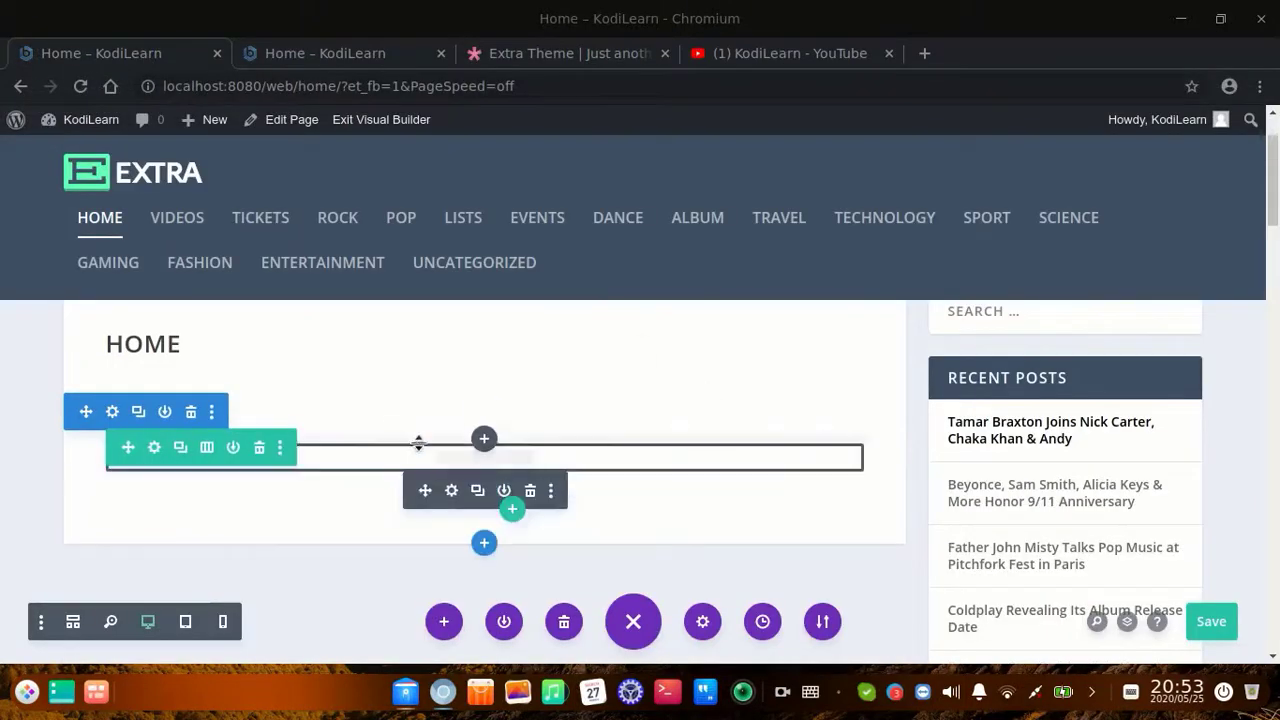
left_click(452, 491)
left_click(982, 202)
left_click(1068, 212)
left_click(894, 216)
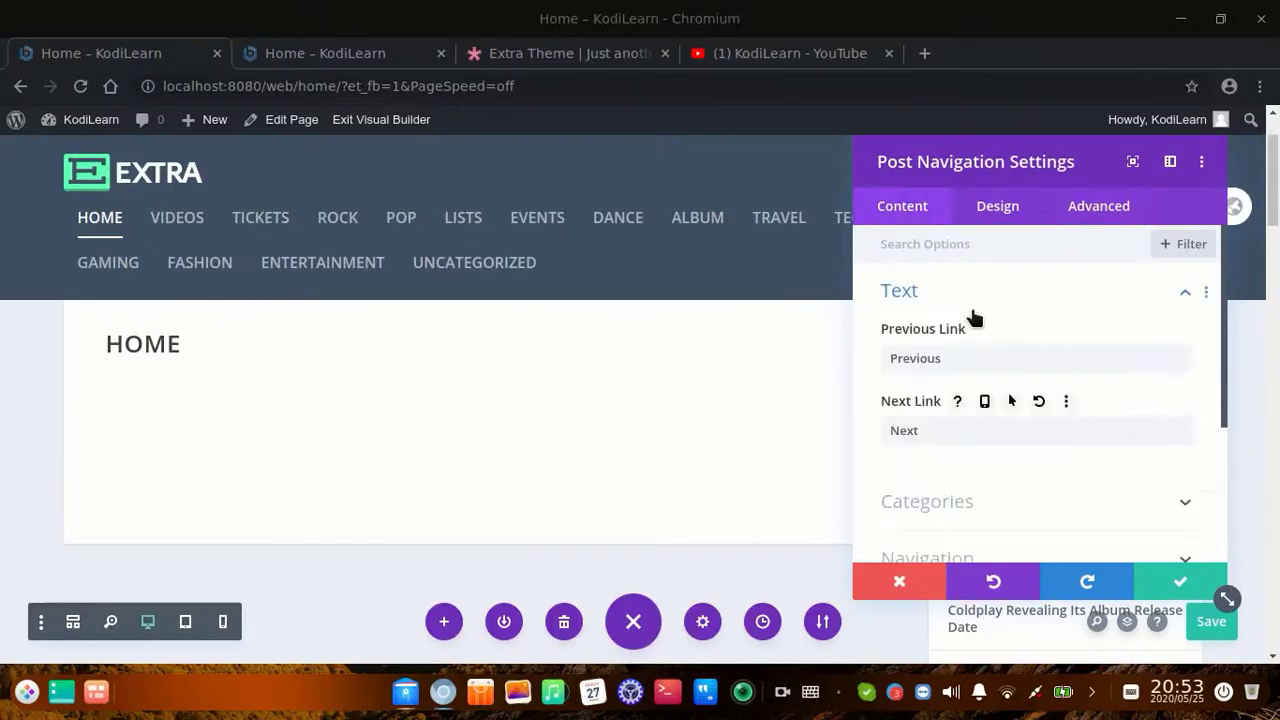
scroll(955, 400, "down", 3)
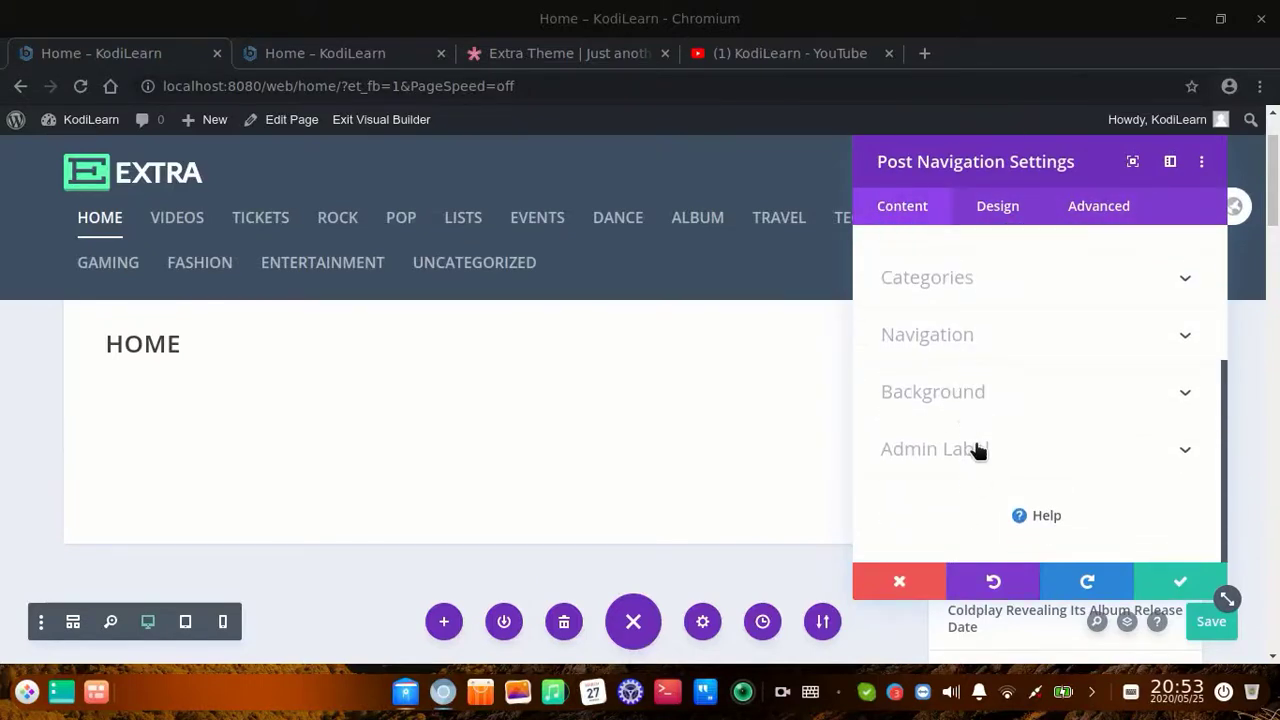
left_click(977, 451)
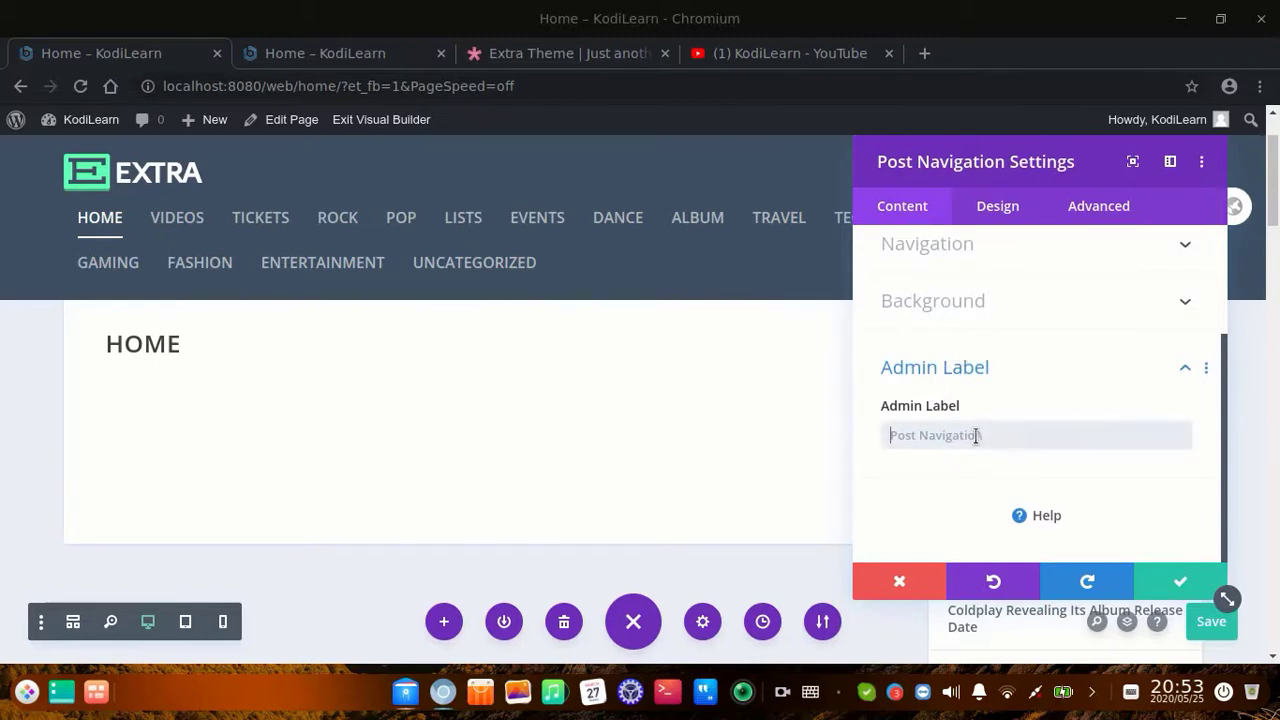
left_click(950, 311)
scroll(991, 457, "up", 2)
left_click(964, 329)
scroll(960, 423, "up", 2)
left_click(945, 340)
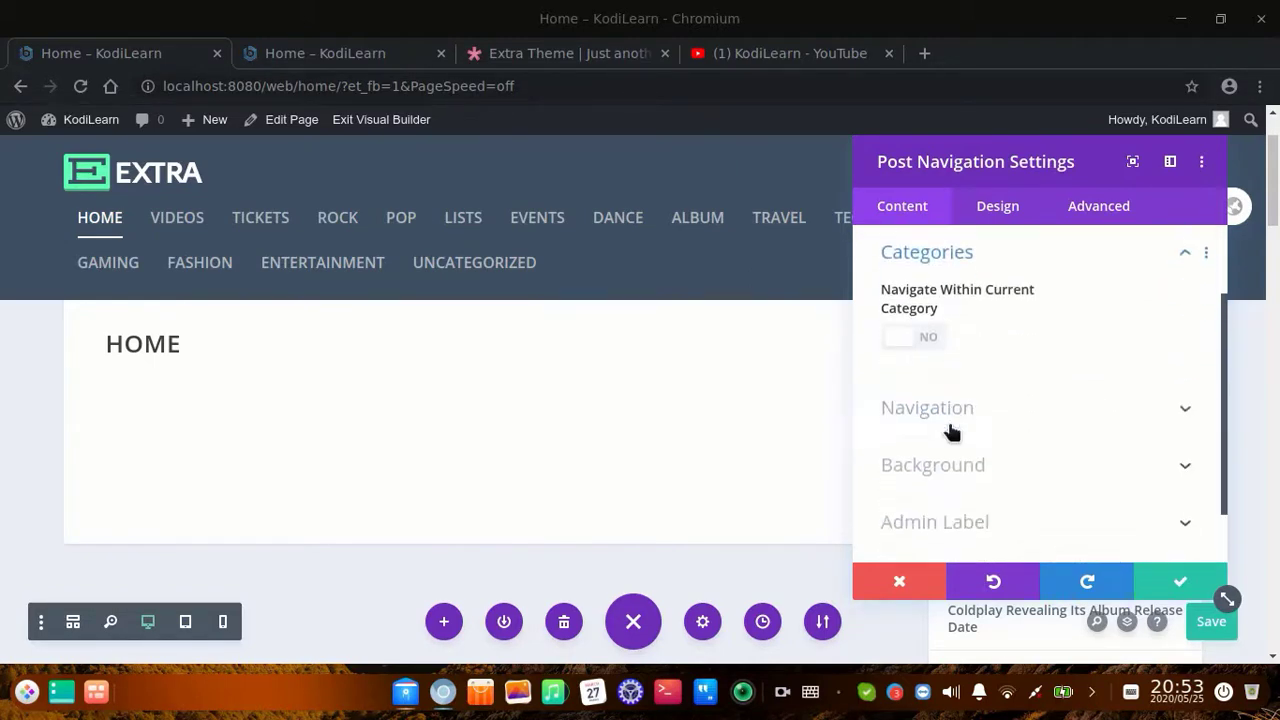
scroll(948, 415, "up", 1)
left_click(927, 300)
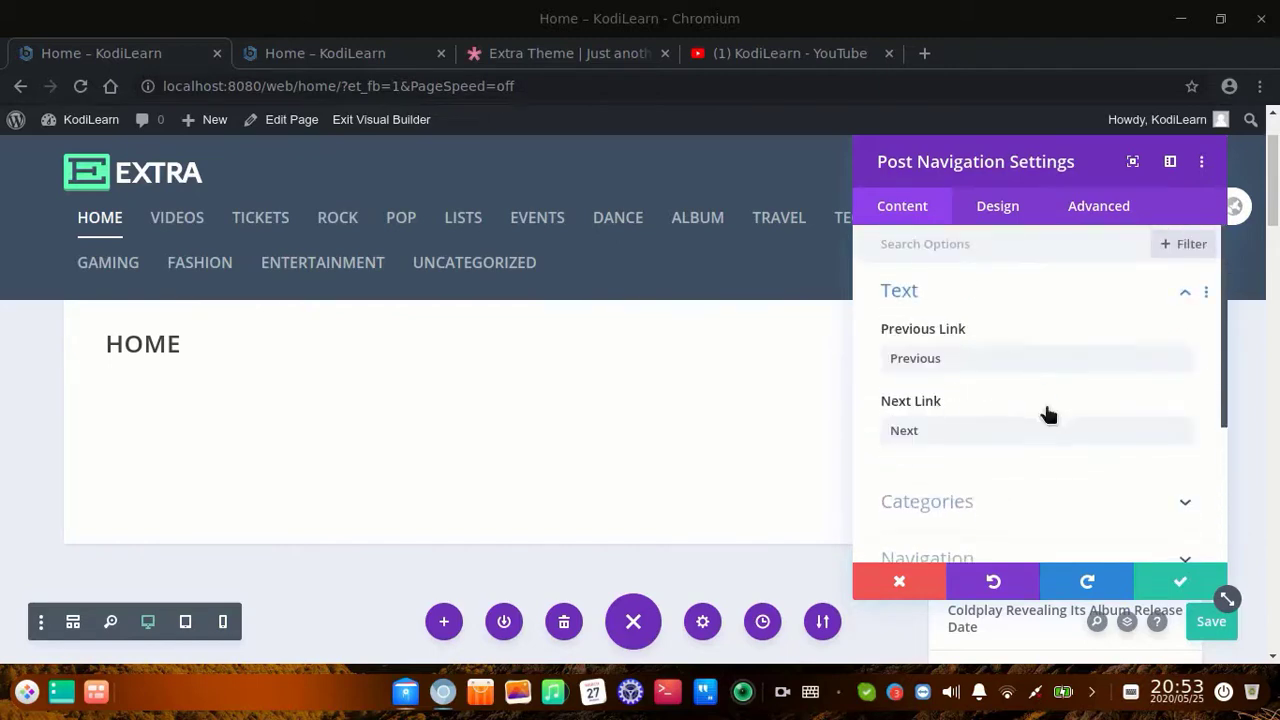
left_click(1184, 240)
left_click(992, 414)
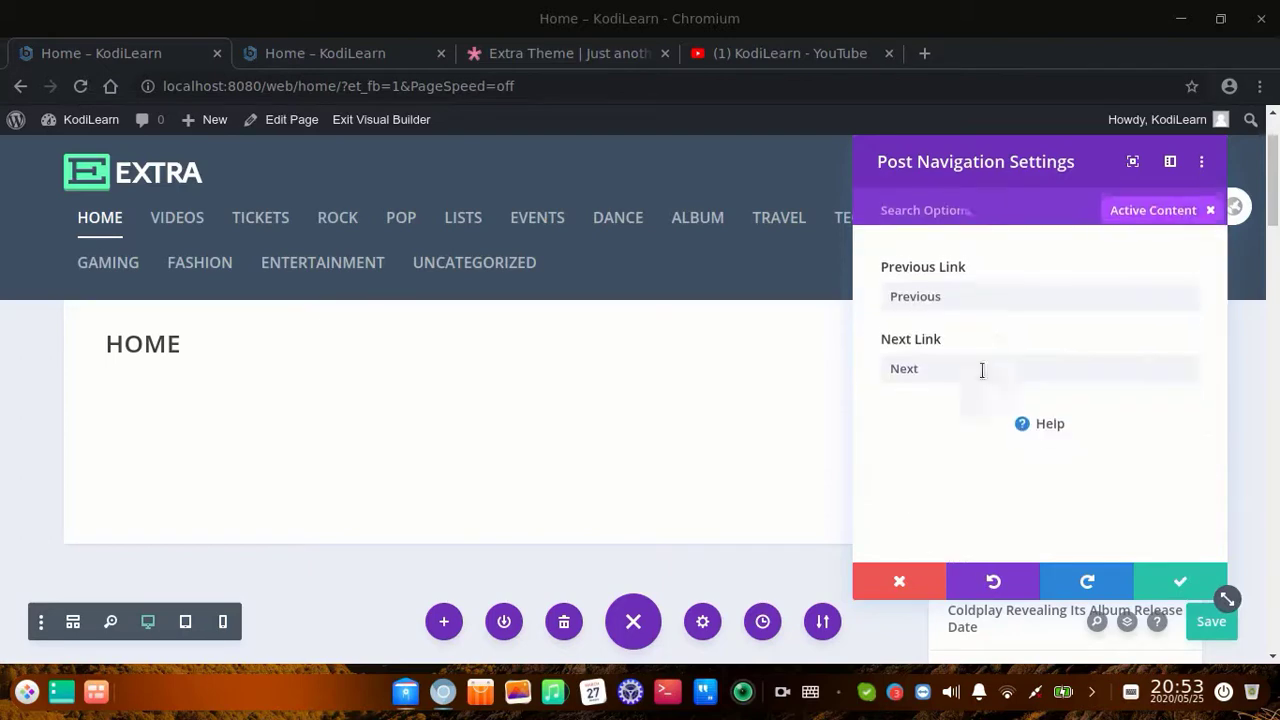
left_click(896, 582)
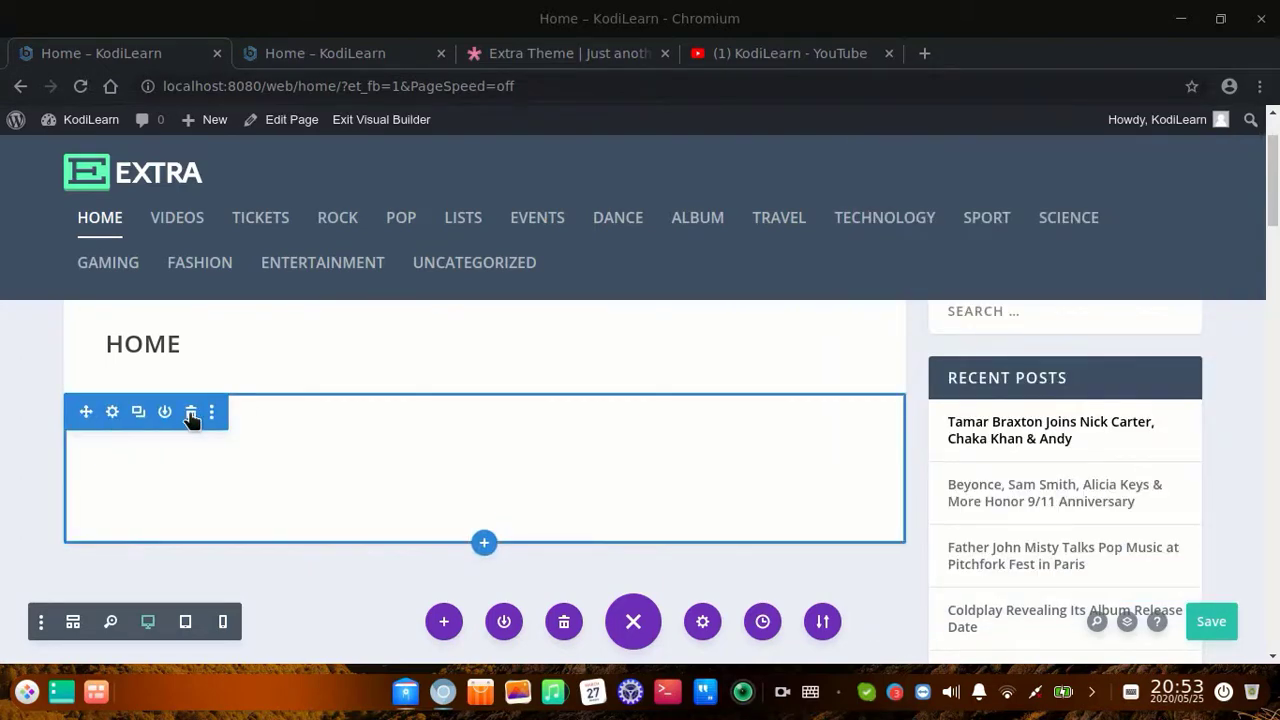
left_click(191, 418)
- Insert a one-column row and add a Post Slider module found by searching 'post'
scroll(486, 436, "down", 2)
scroll(362, 313, "up", 2)
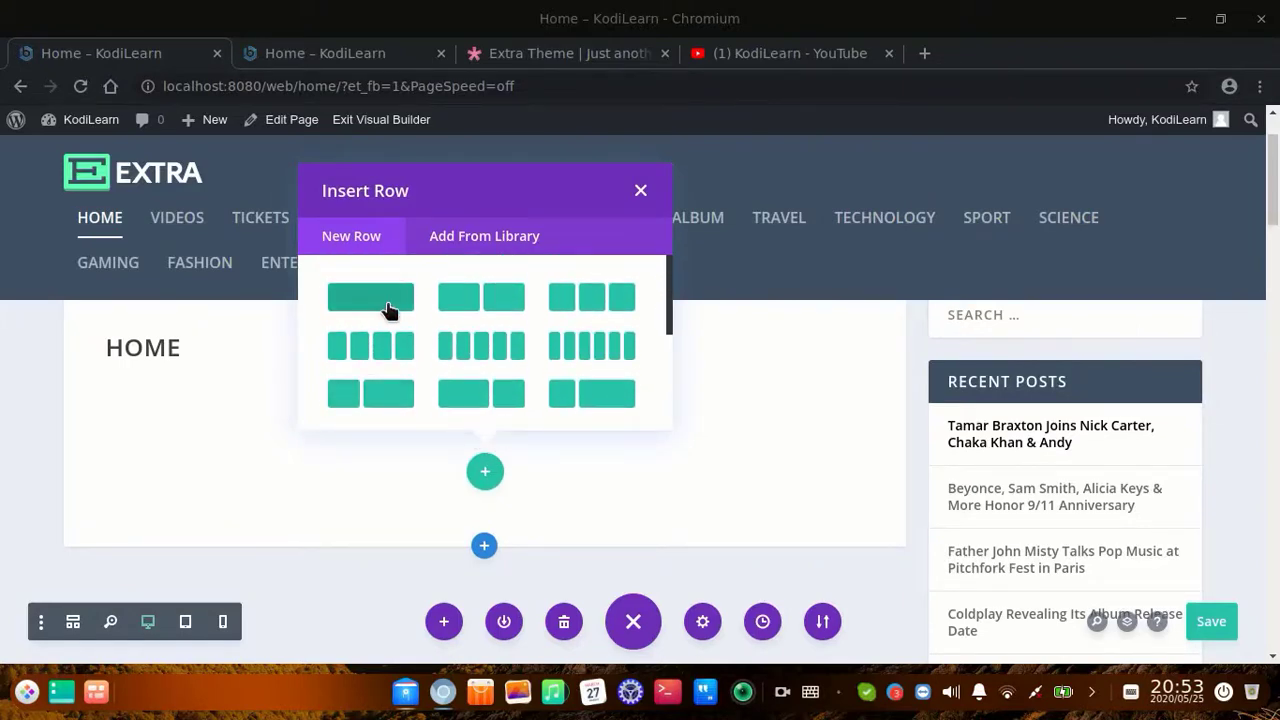
left_click(388, 311)
scroll(528, 308, "down", 2)
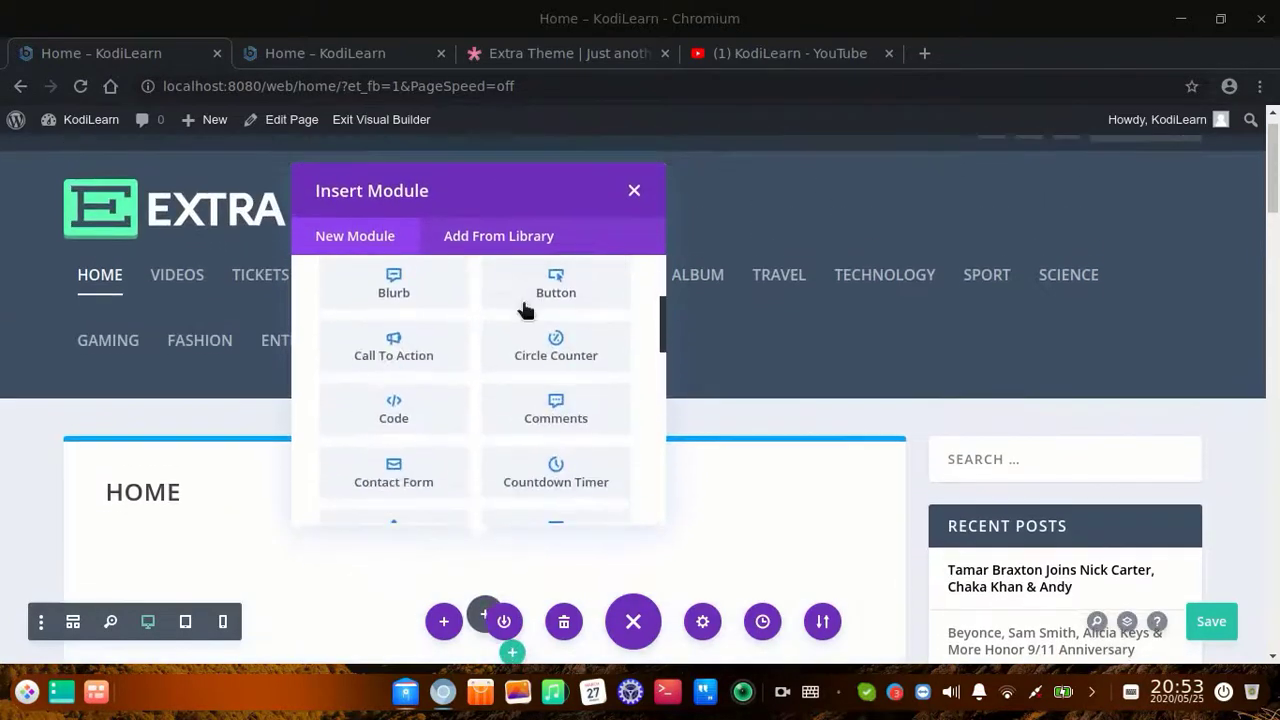
scroll(477, 393, "down", 10)
scroll(448, 424, "up", 3)
scroll(452, 428, "down", 3)
scroll(500, 427, "up", 12)
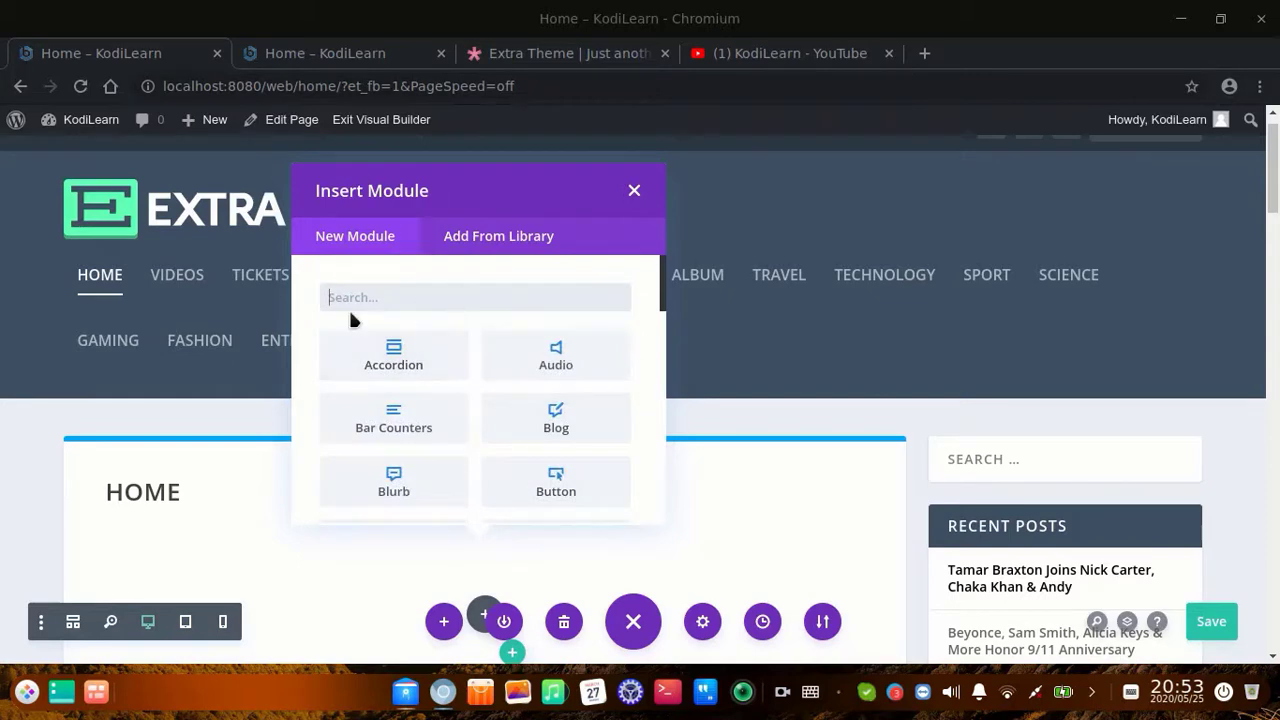
type("post")
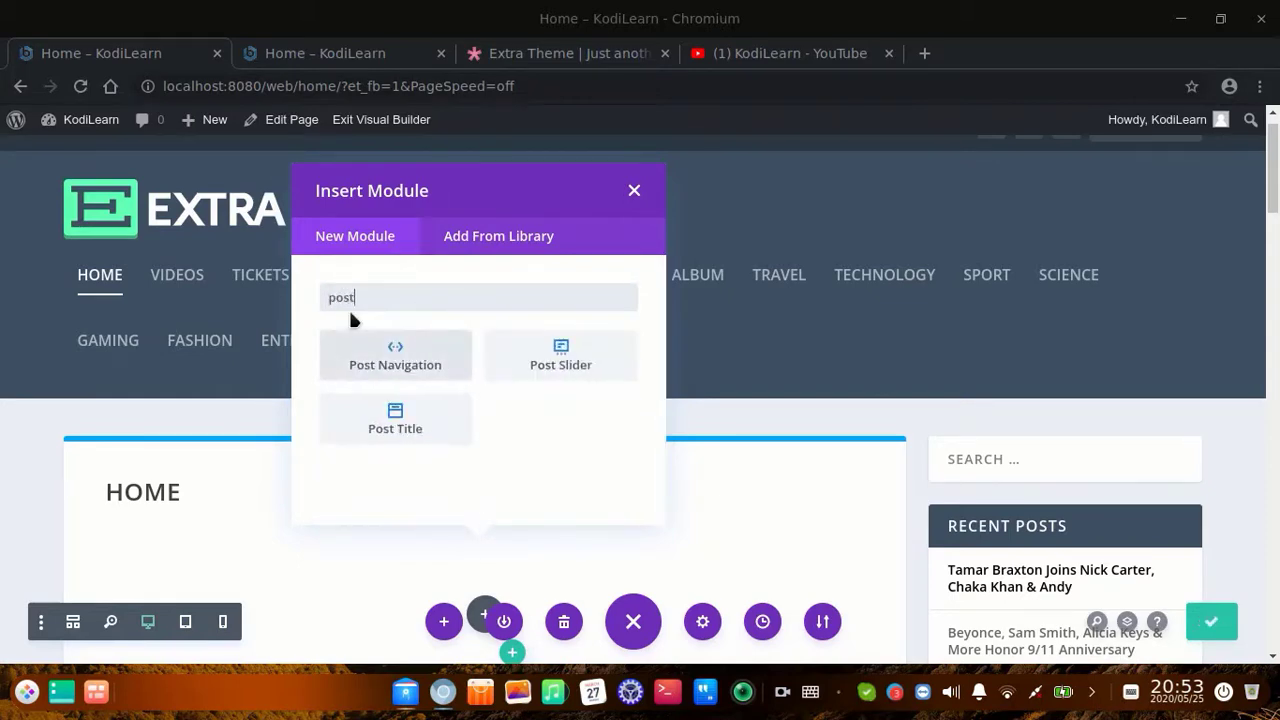
left_click(581, 383)
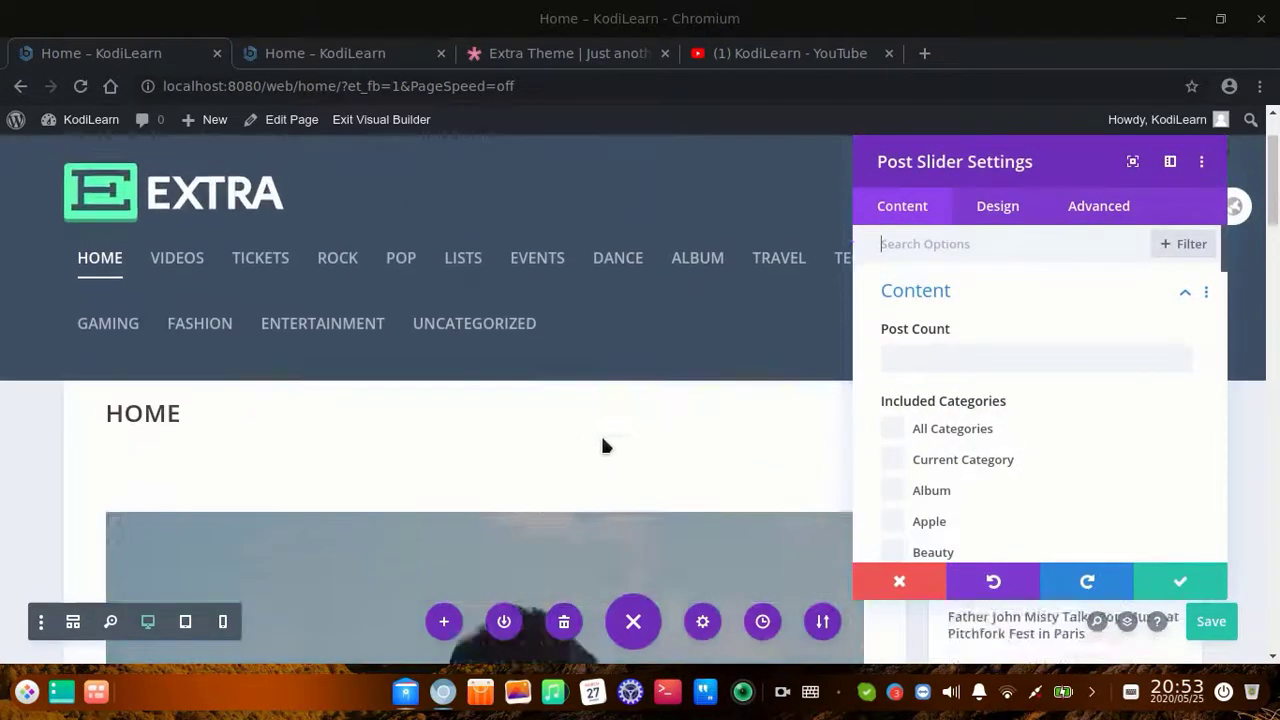
- Compare with the Extra theme demo, then return to the Post Slider's Design settings
scroll(603, 450, "down", 3)
left_click(520, 53)
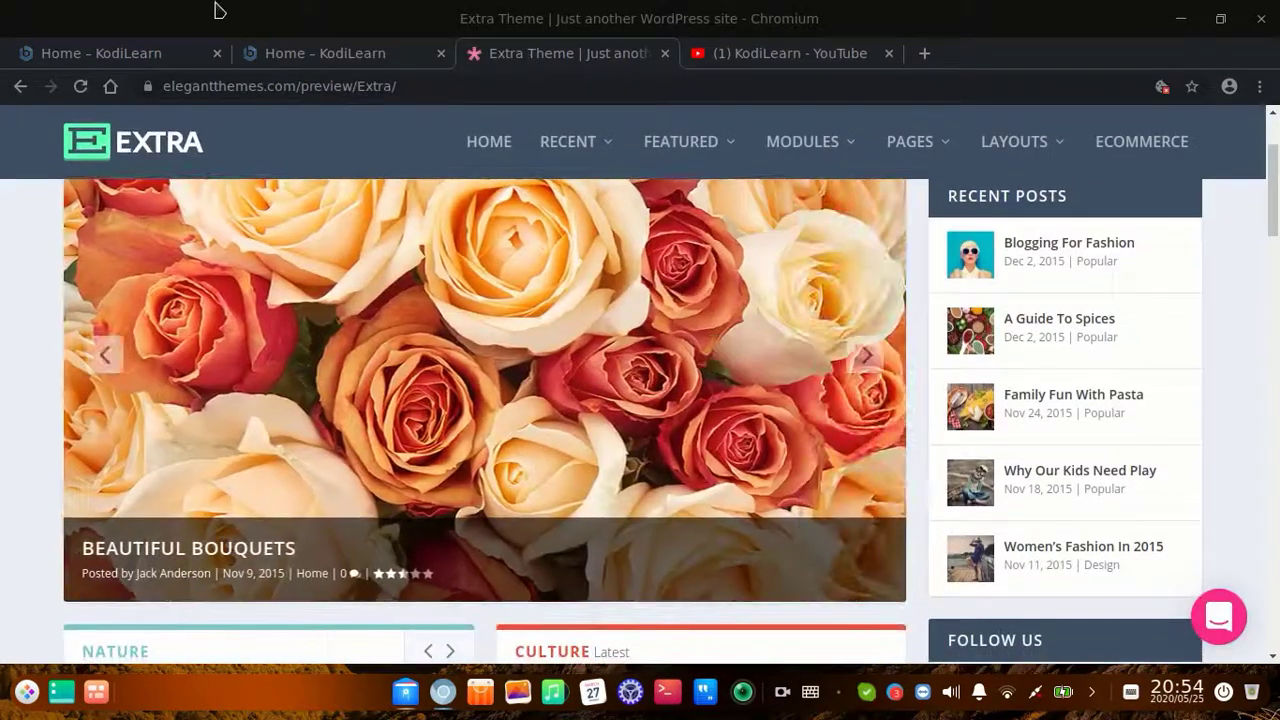
left_click(75, 53)
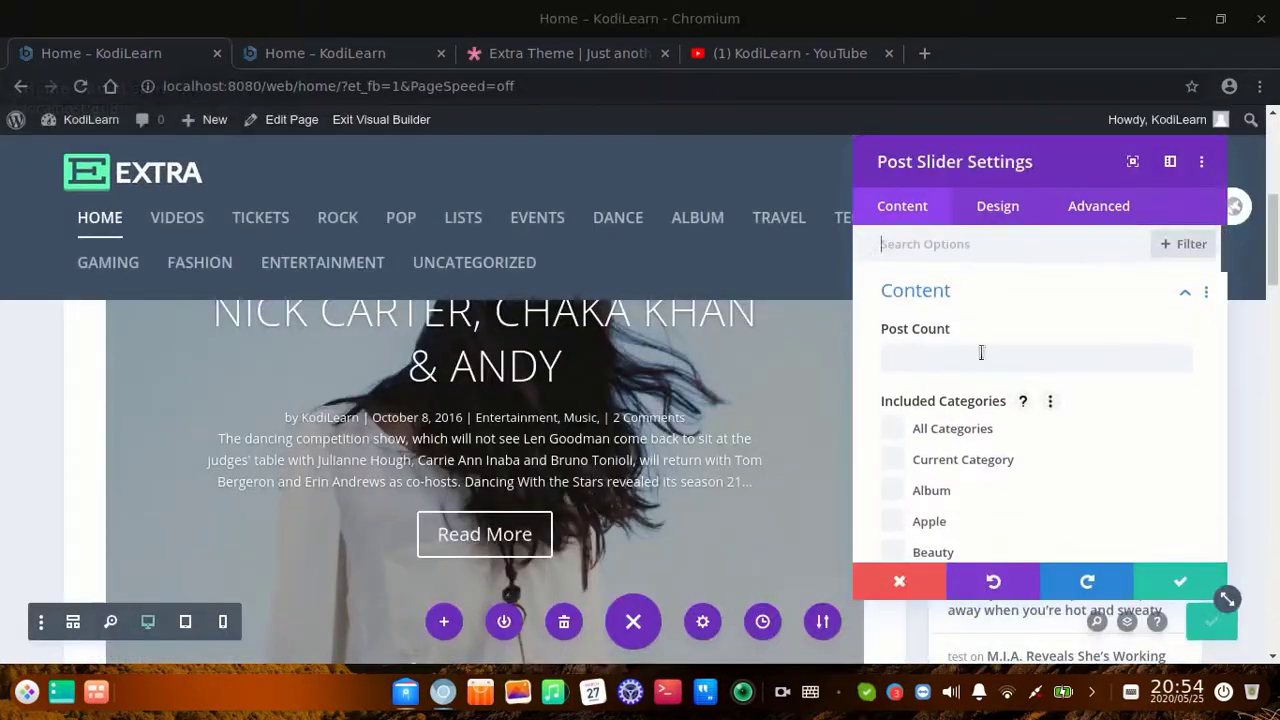
left_click(1000, 206)
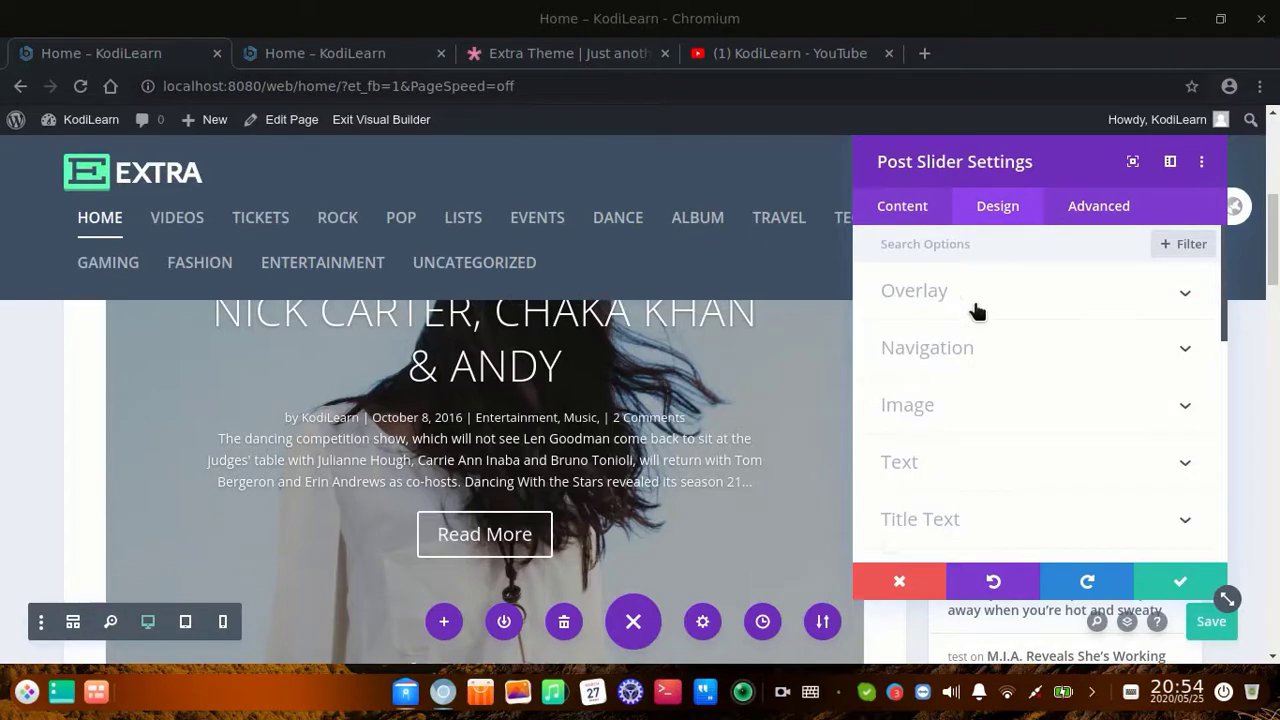
- Turn the slider's background overlay off and restore it, comparing with the Extra demo
left_click(977, 300)
left_click(917, 360)
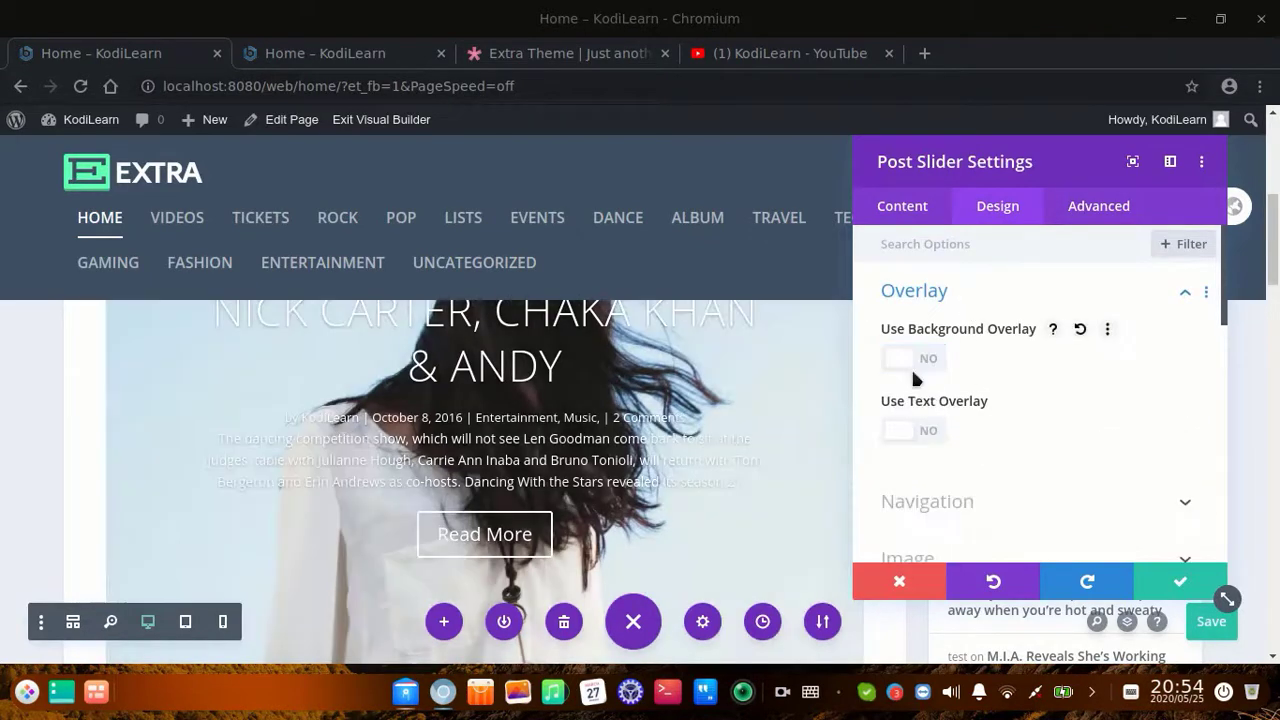
key("ctrl+z")
left_click(580, 50)
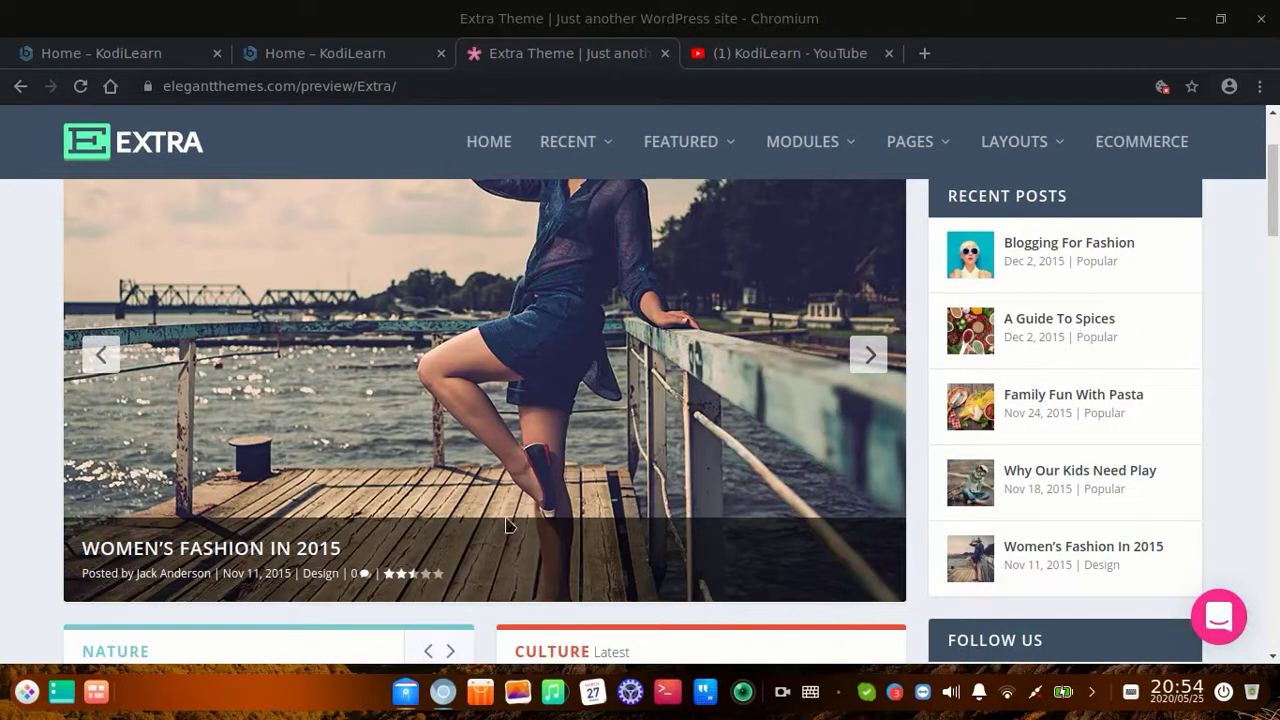
left_click(57, 63)
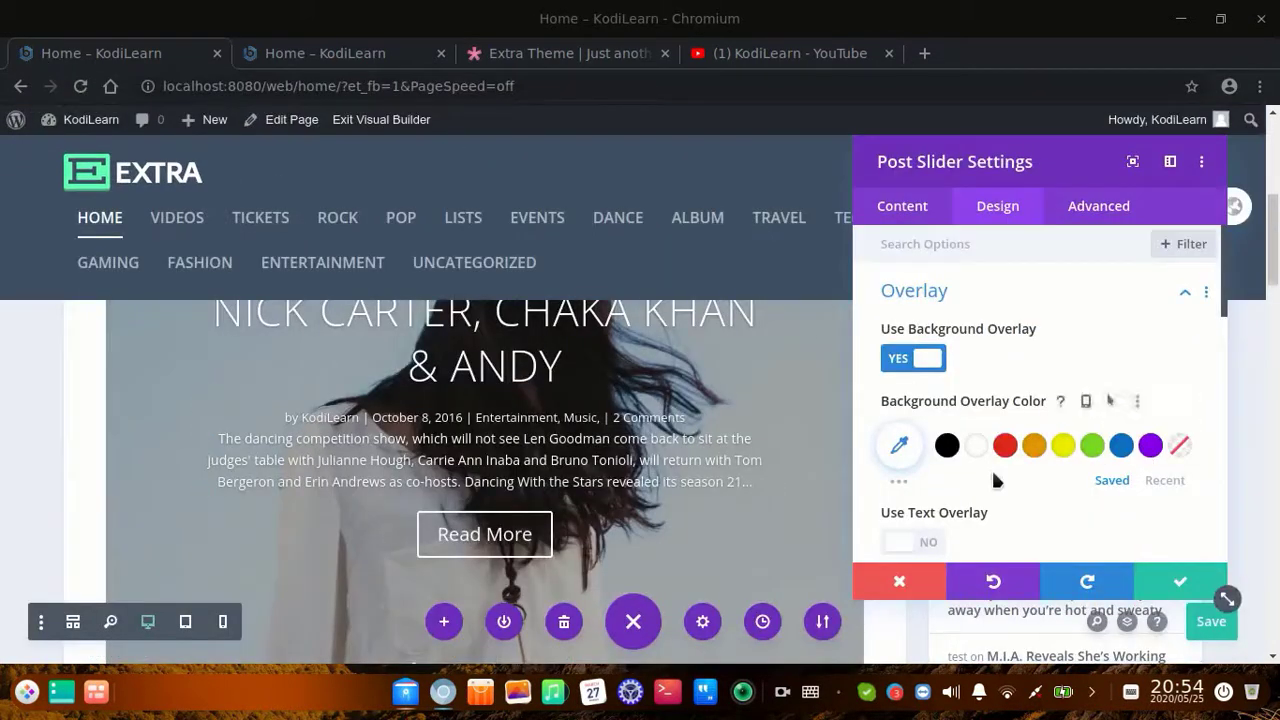
- Try the text overlay, leave it off, and review navigation colour and image settings
scroll(995, 480, "down", 3)
left_click(922, 394)
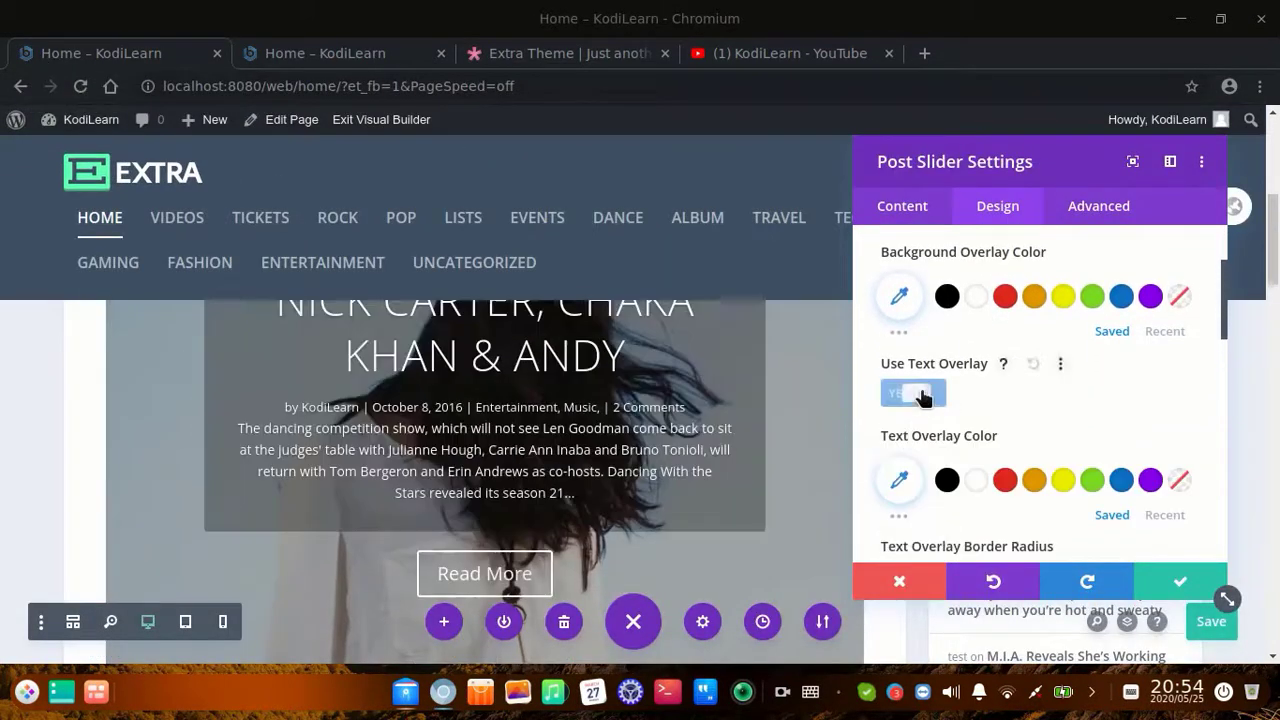
left_click(924, 396)
scroll(1035, 464, "down", 2)
left_click(951, 368)
scroll(1035, 455, "down", 3)
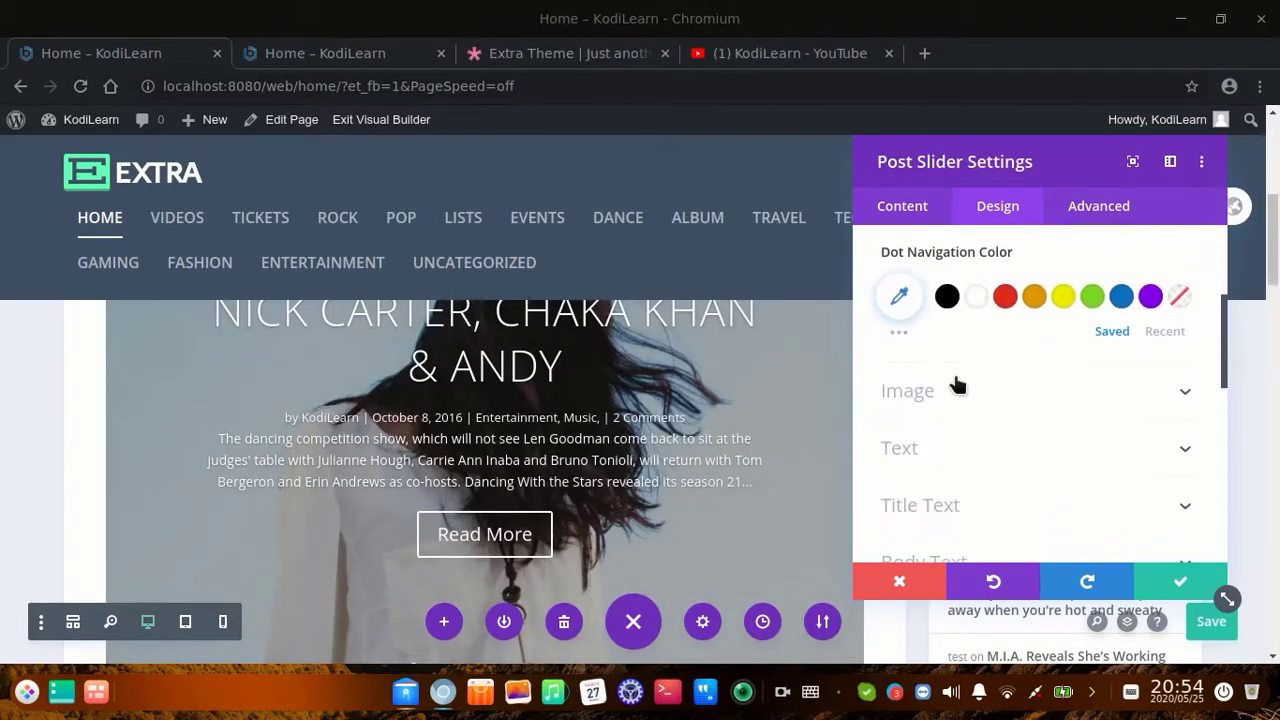
left_click(956, 388)
scroll(990, 480, "down", 4)
scroll(975, 455, "down", 12)
scroll(995, 470, "down", 10)
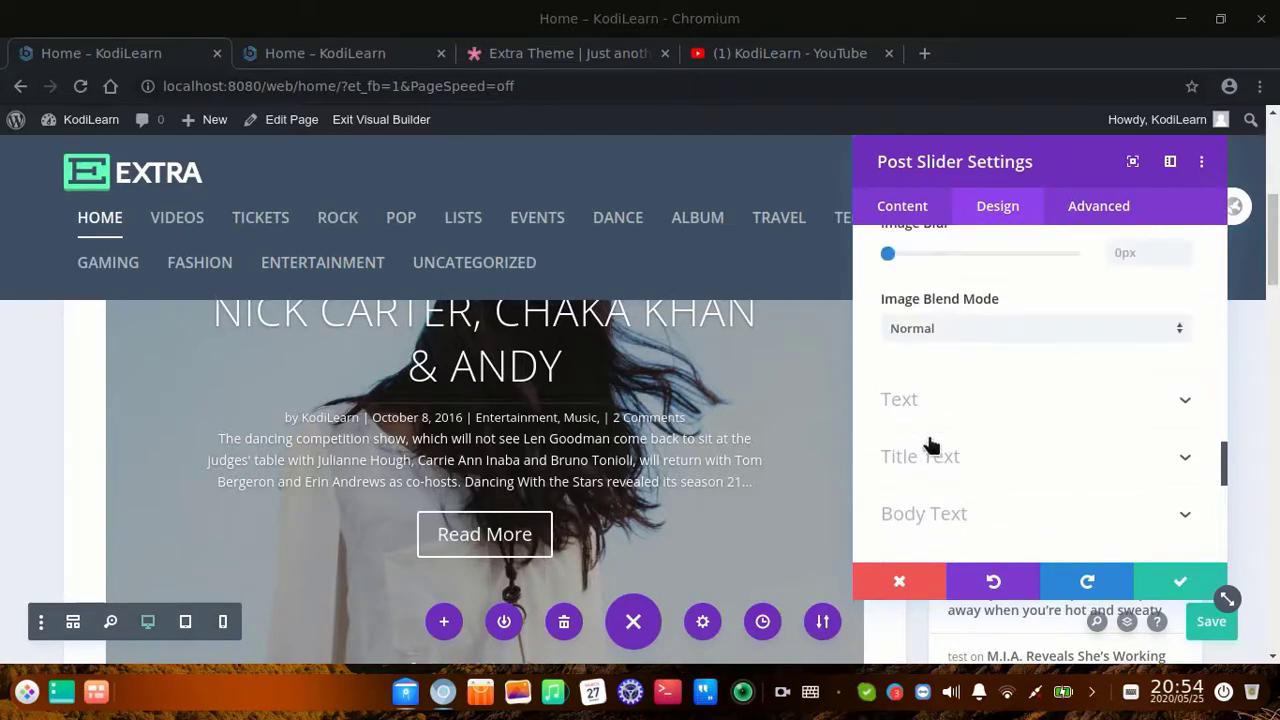
- Try right-aligned slider text, return it to centred, and review title and body text settings
left_click(919, 397)
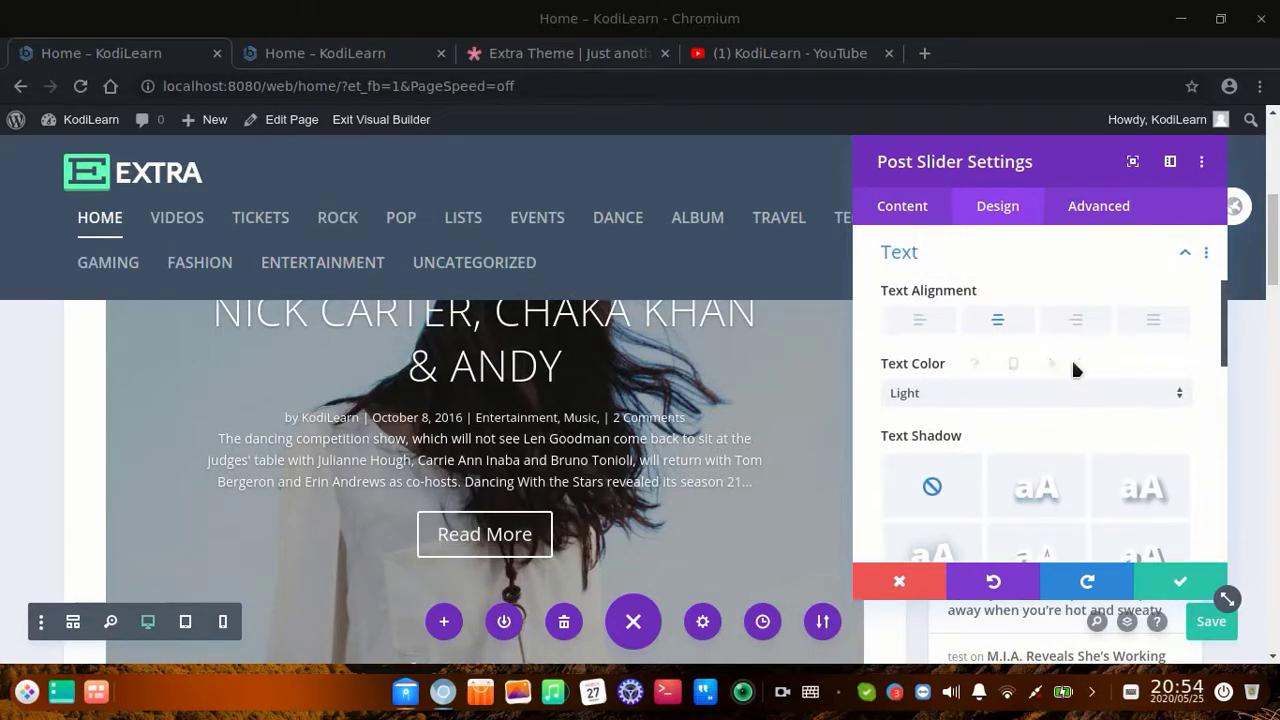
left_click(1072, 320)
left_click(995, 320)
scroll(1045, 365, "up", 1)
scroll(1010, 485, "down", 4)
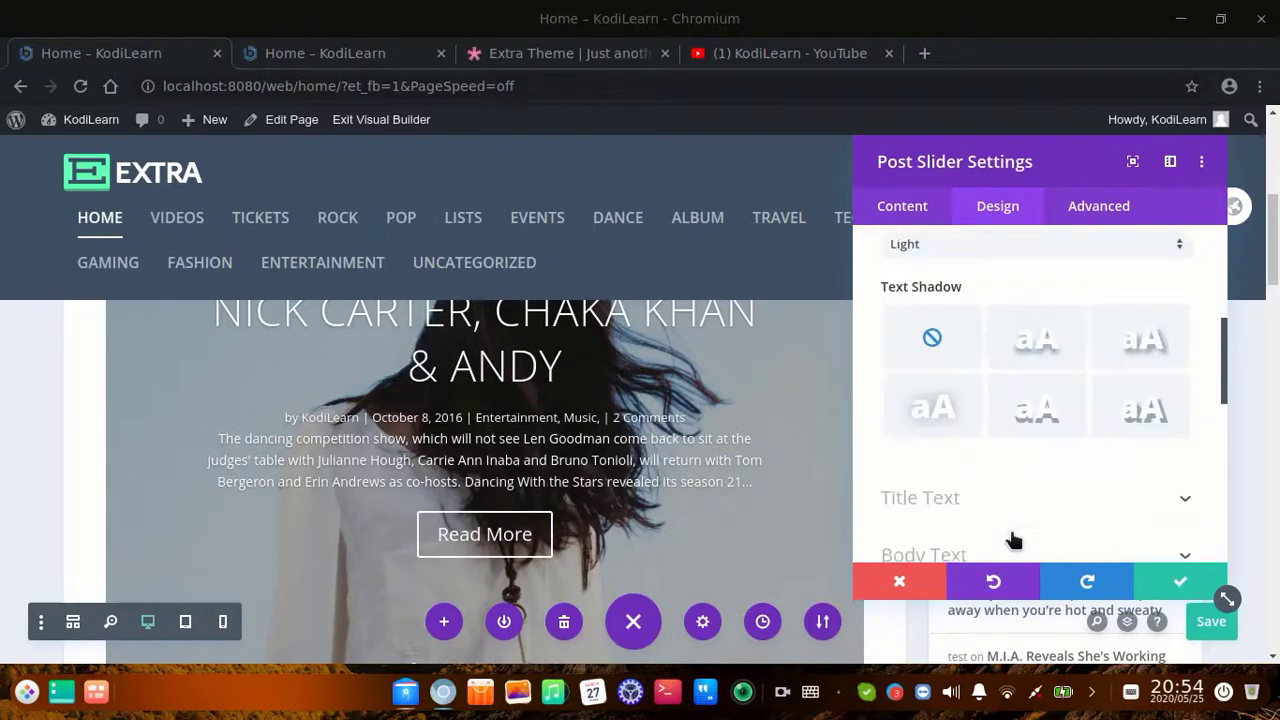
left_click(993, 385)
scroll(988, 380, "down", 2)
scroll(990, 369, "up", 2)
scroll(995, 400, "down", 1)
scroll(1005, 420, "up", 2)
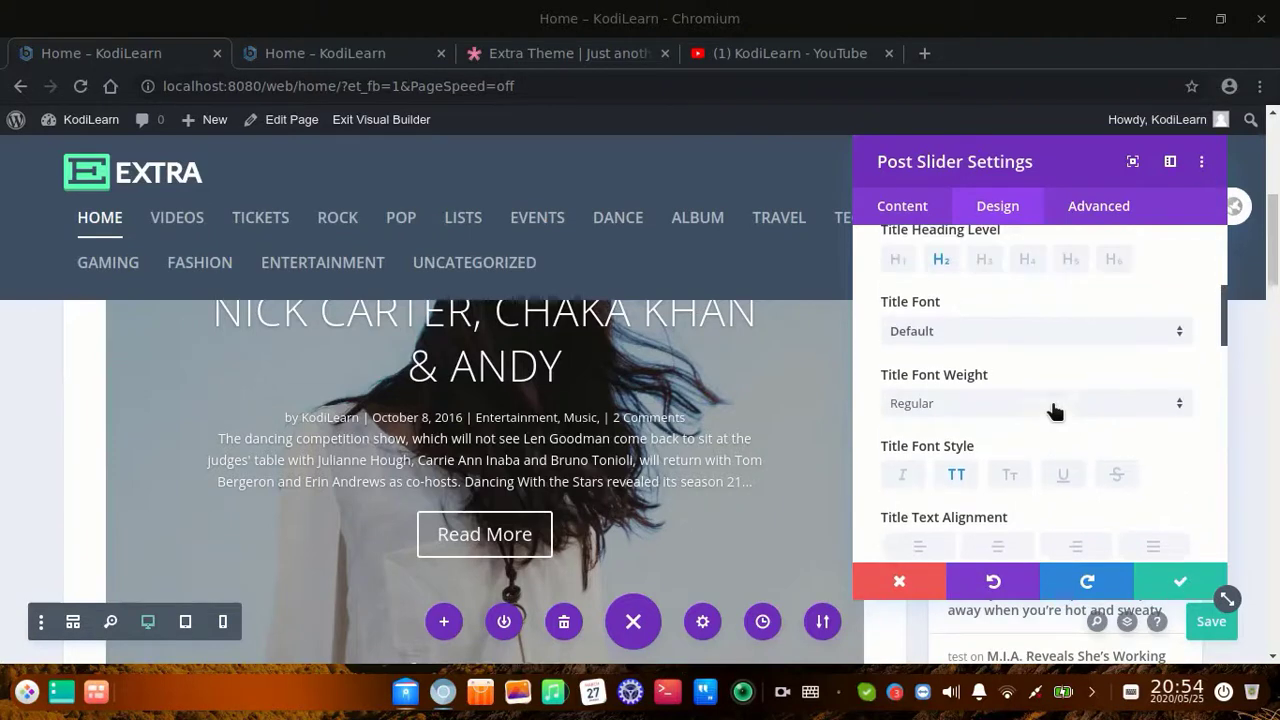
scroll(990, 450, "down", 10)
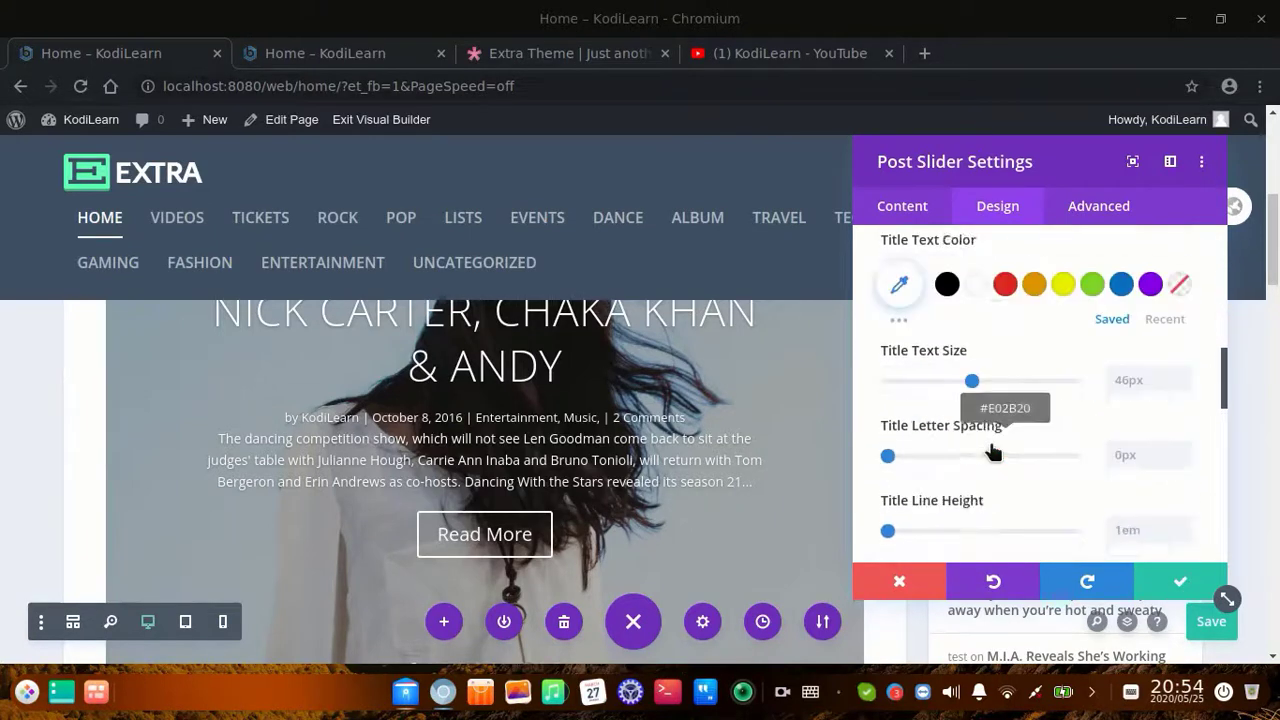
left_click(1006, 324)
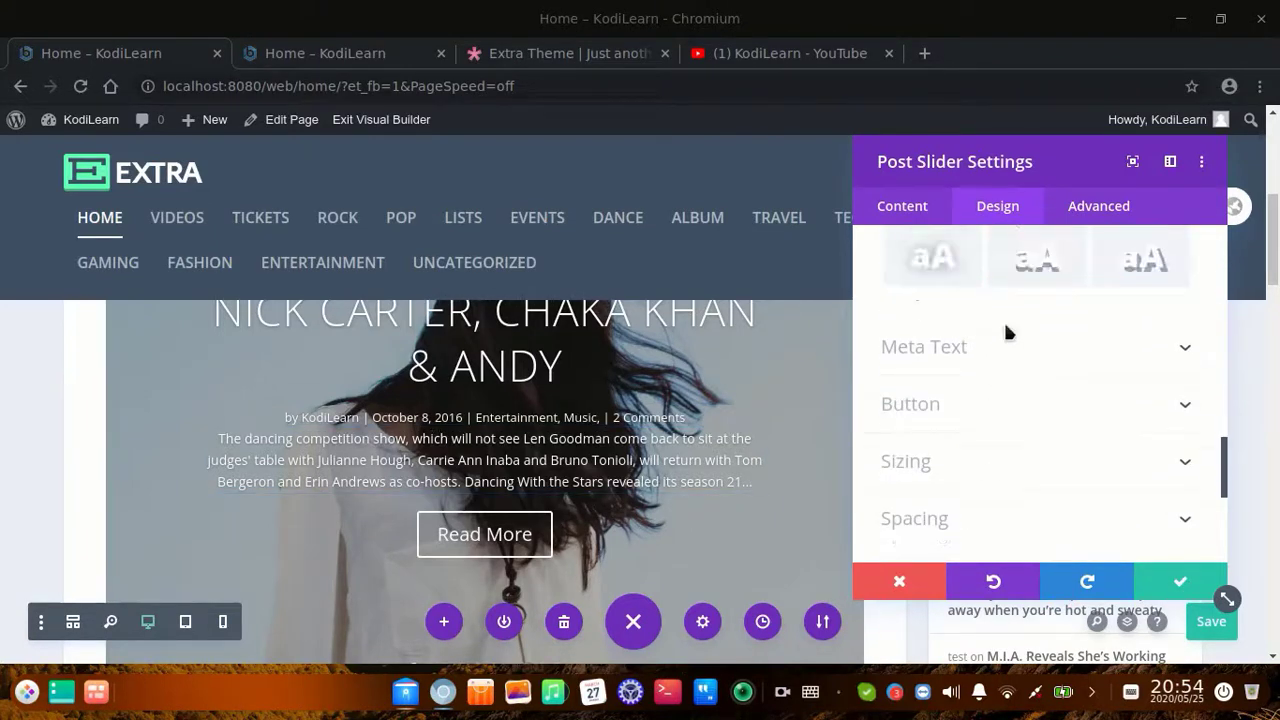
scroll(1000, 495, "down", 5)
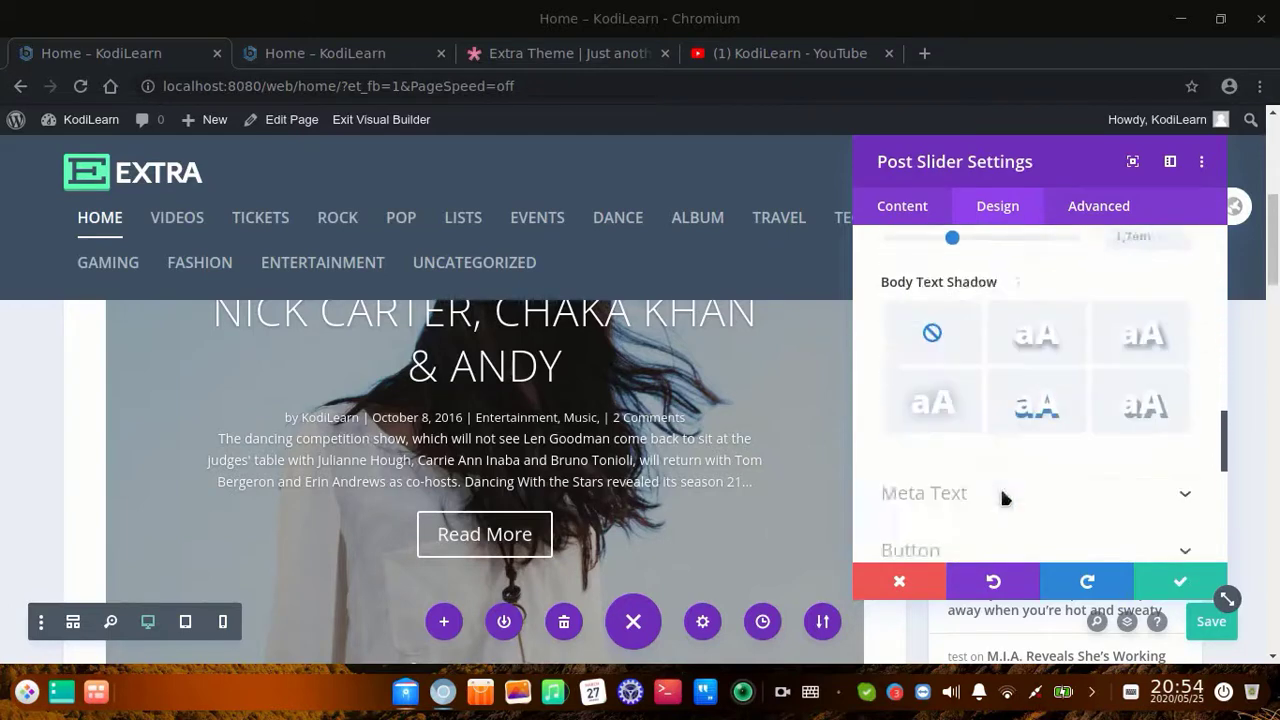
scroll(994, 463, "up", 1)
scroll(1000, 380, "down", 2)
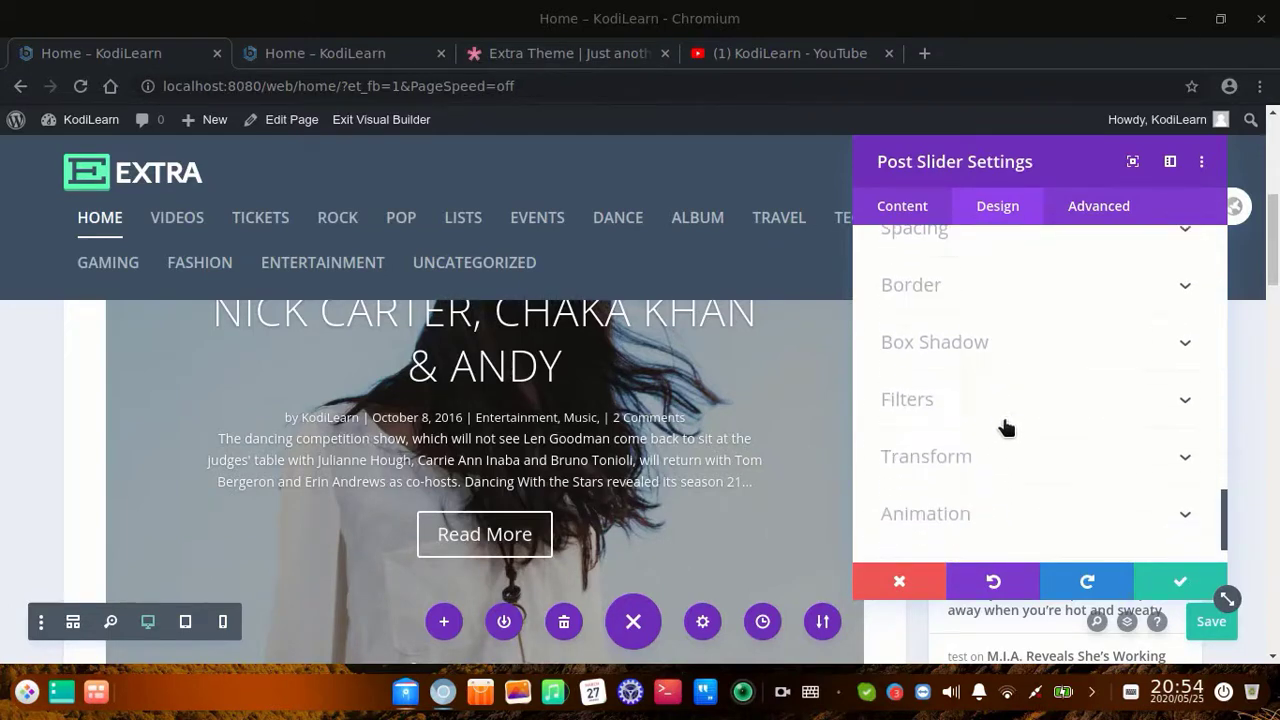
scroll(1000, 440, "down", 1)
- Expand the Content tab's Content section showing Post Count and included categories
left_click(900, 208)
scroll(1100, 490, "down", 2)
scroll(1094, 486, "up", 3)
left_click(998, 298)
scroll(999, 386, "down", 8)
scroll(950, 500, "down", 3)
scroll(955, 470, "up", 9)
scroll(957, 270, "up", 2)
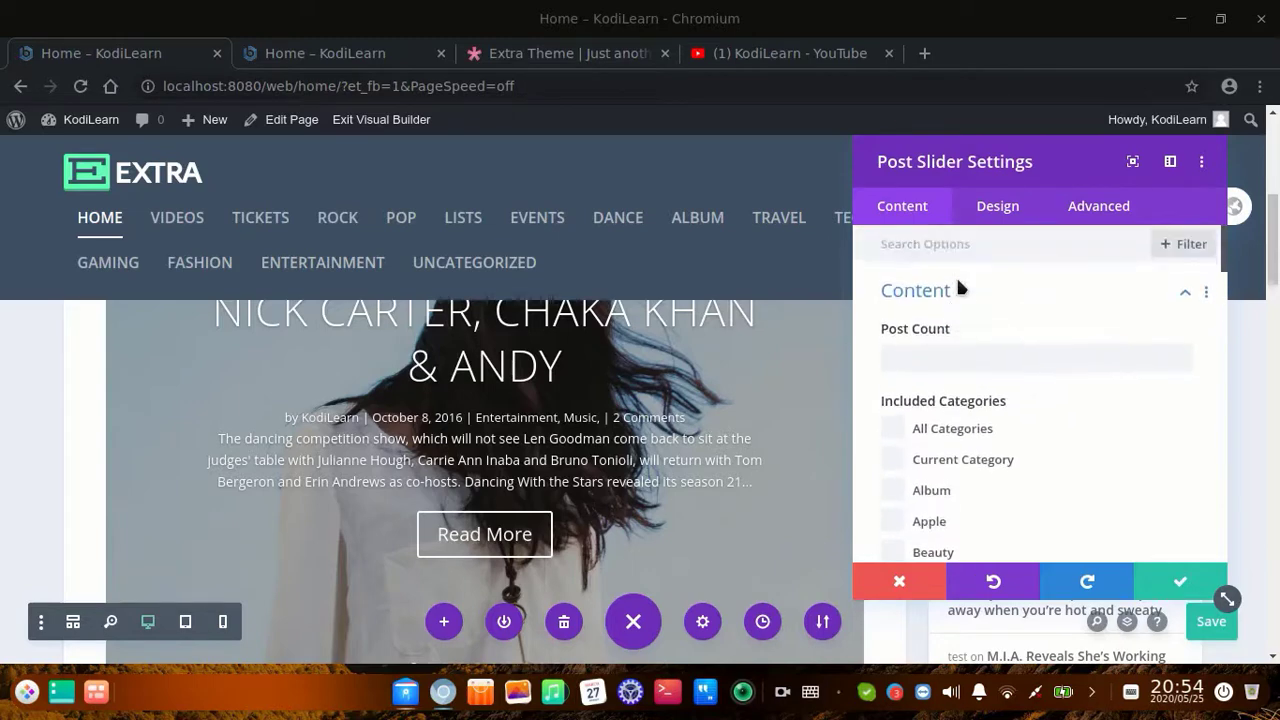
- Review the slider's Elements, Featured Image, Link, Background and Admin Label settings
left_click(953, 292)
left_click(933, 350)
scroll(970, 390, "down", 2)
left_click(963, 406)
scroll(960, 480, "down", 3)
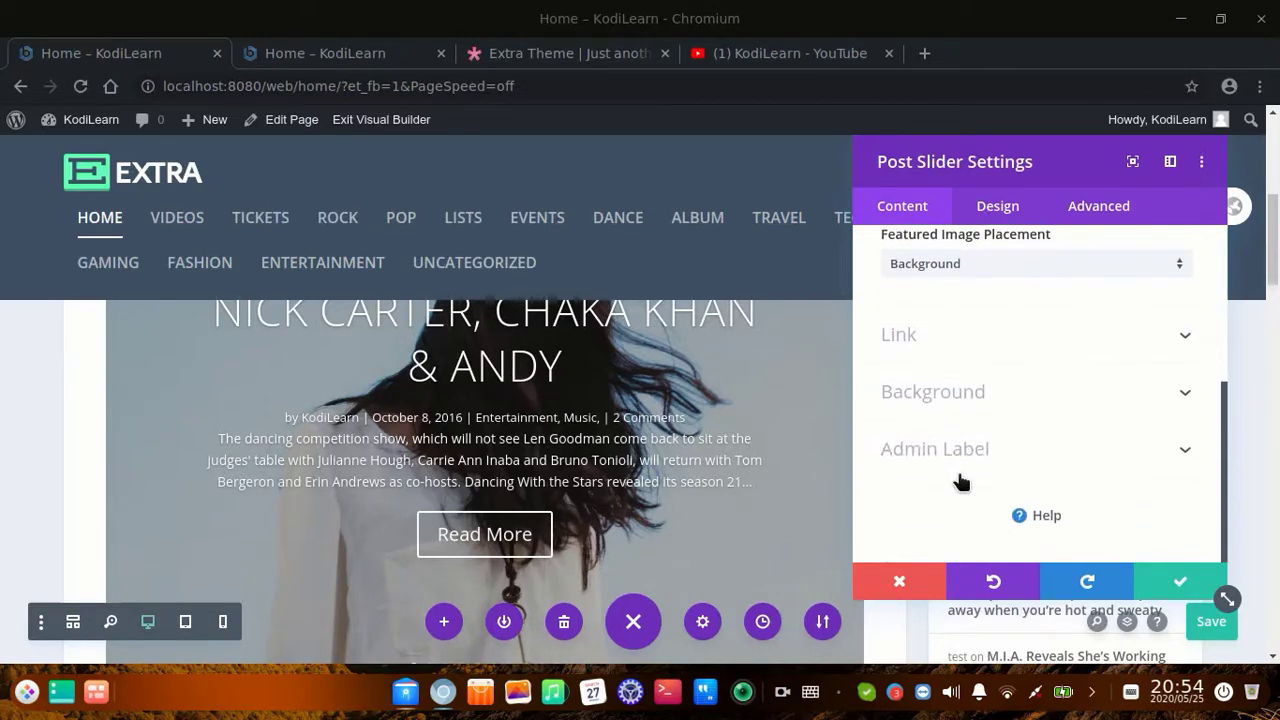
left_click(917, 341)
scroll(941, 416, "down", 1)
left_click(941, 416)
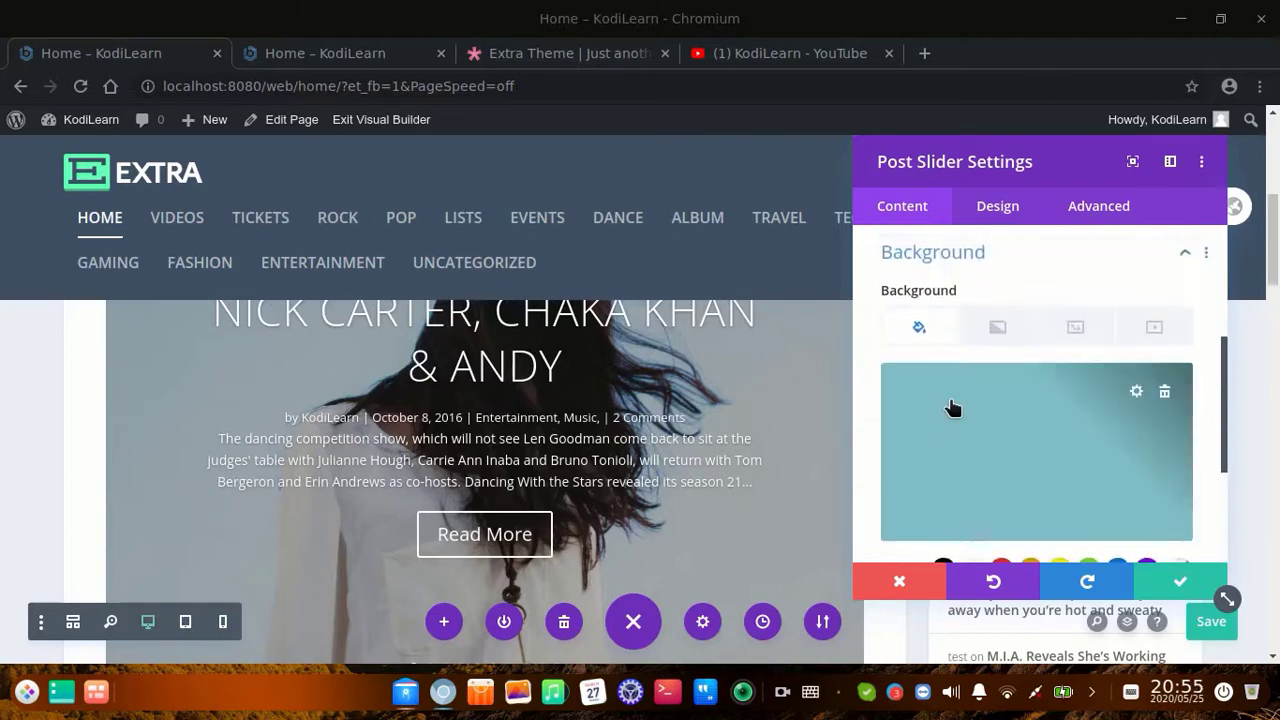
scroll(964, 443, "down", 3)
left_click(974, 458)
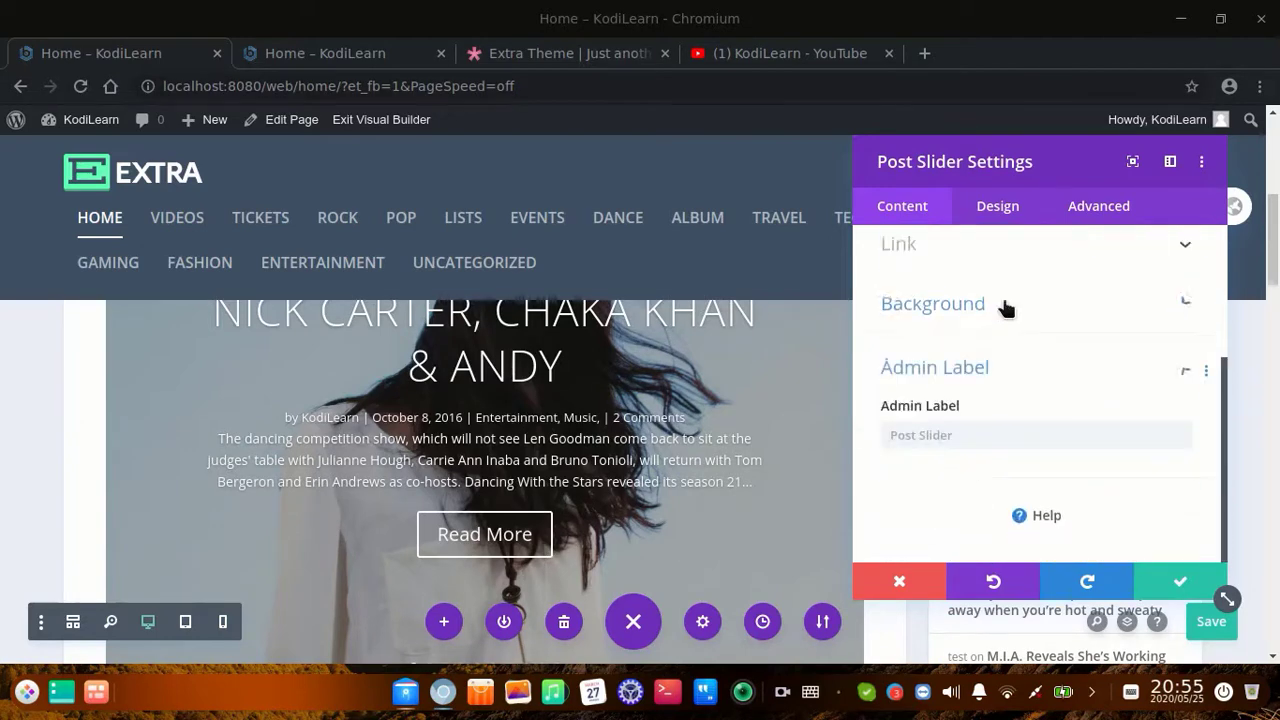
left_click(1078, 210)
- Review the slider's Scroll Effects, Transitions and Visibility options
scroll(980, 460, "down", 2)
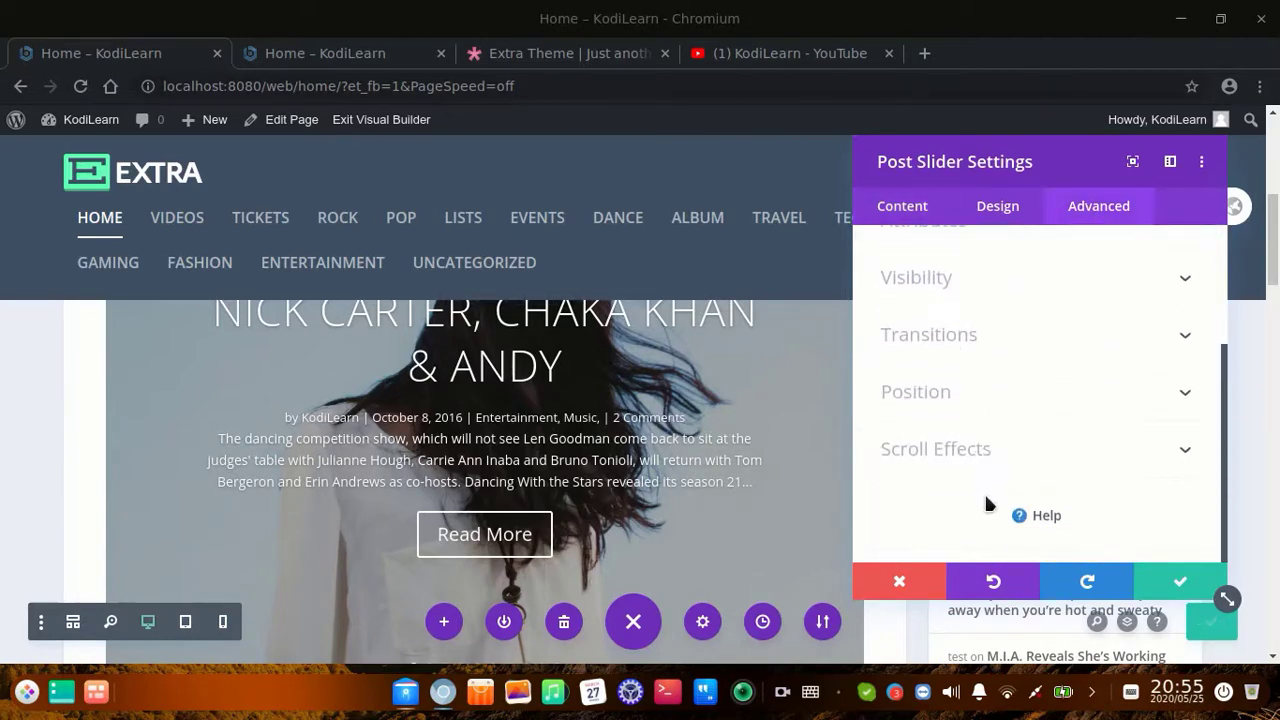
left_click(985, 458)
scroll(986, 431, "down", 2)
scroll(993, 413, "up", 3)
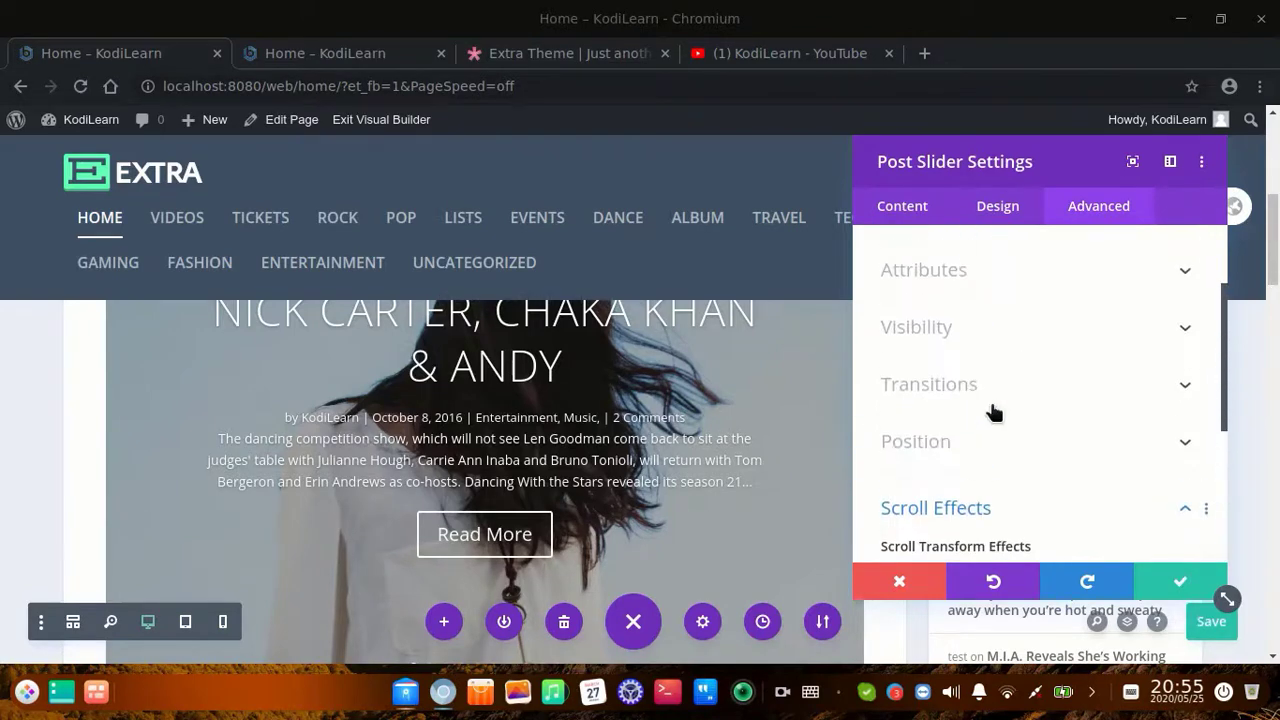
left_click(990, 397)
scroll(978, 449, "up", 3)
left_click(958, 350)
- Check the Custom CSS and CSS ID & Classes sections, both left empty
scroll(966, 380, "up", 1)
scroll(971, 423, "down", 2)
scroll(950, 400, "up", 3)
left_click(938, 352)
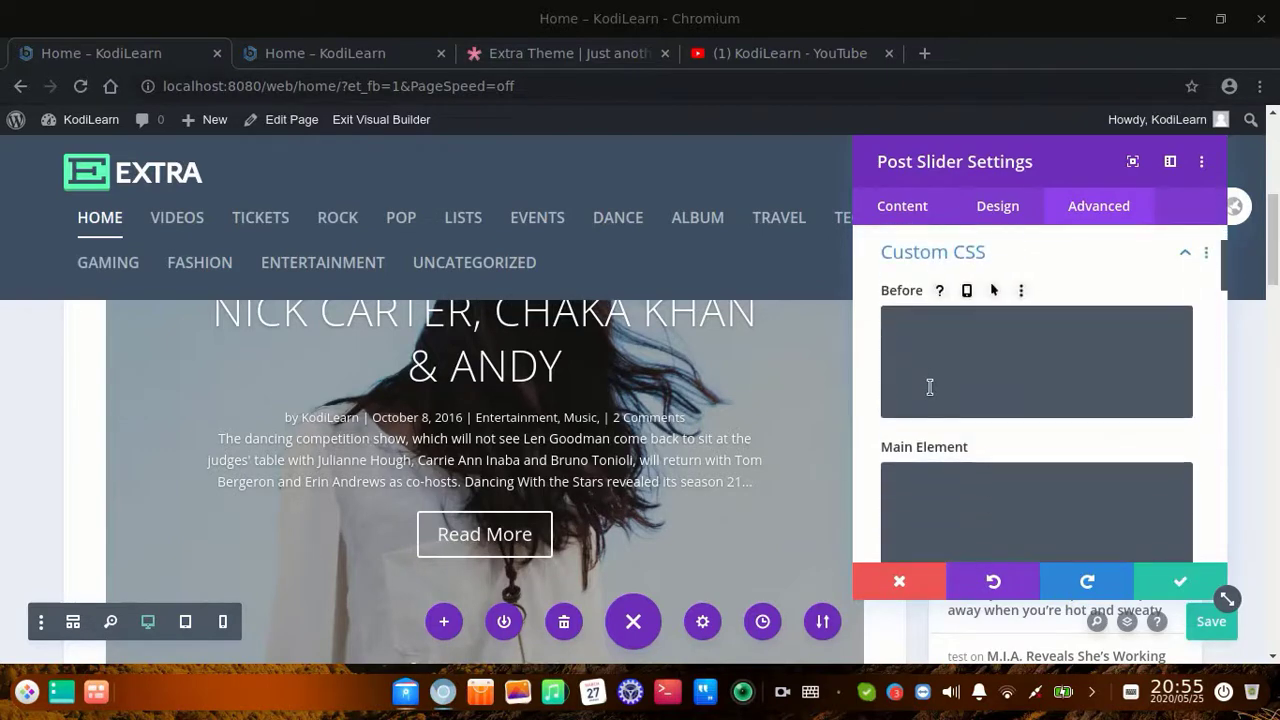
scroll(935, 360, "up", 2)
left_click(942, 293)
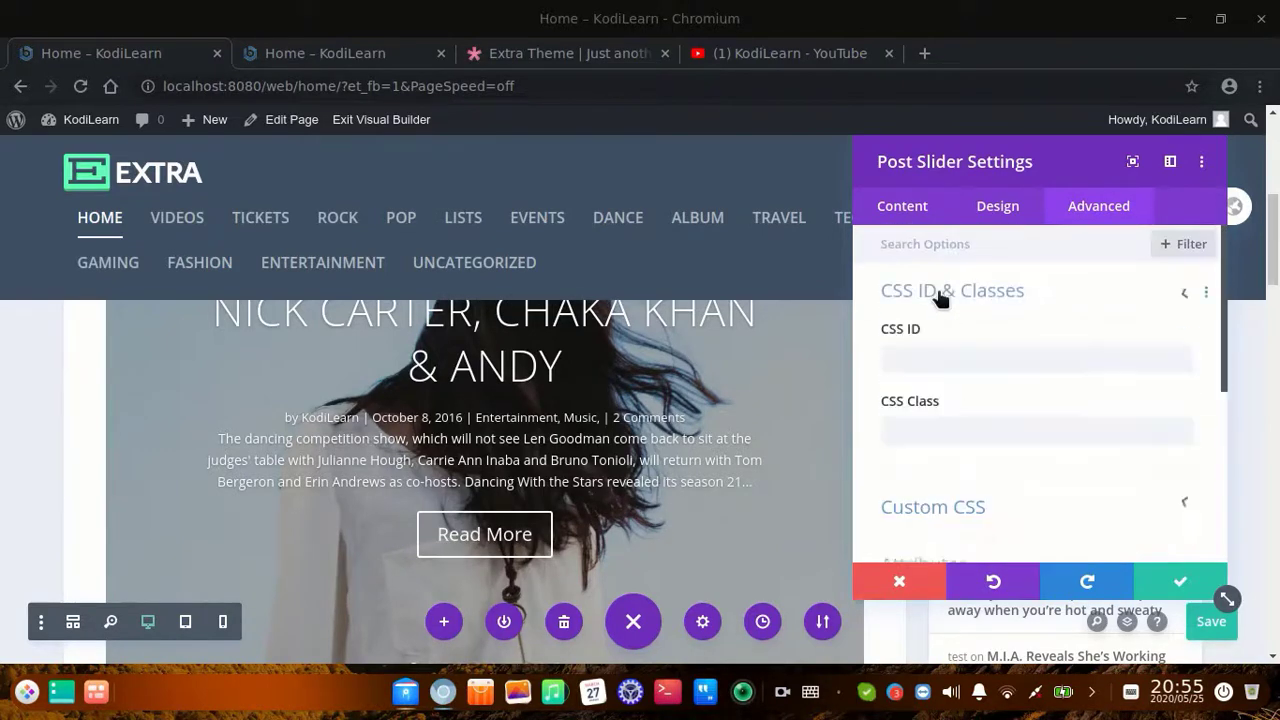
left_click(1000, 206)
- Expand the Design tab's Transform section, showing scale at 100% on both axes
scroll(985, 400, "up", 5)
scroll(992, 430, "down", 5)
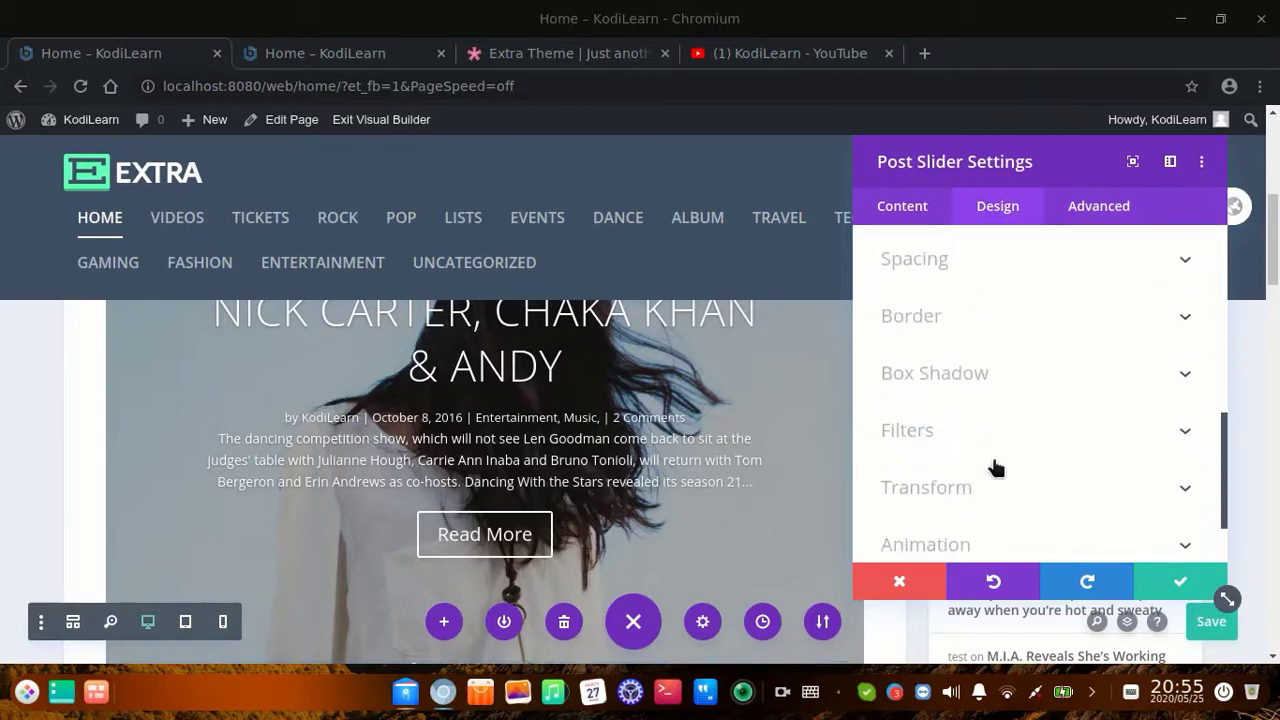
scroll(995, 470, "down", 2)
scroll(995, 471, "up", 4)
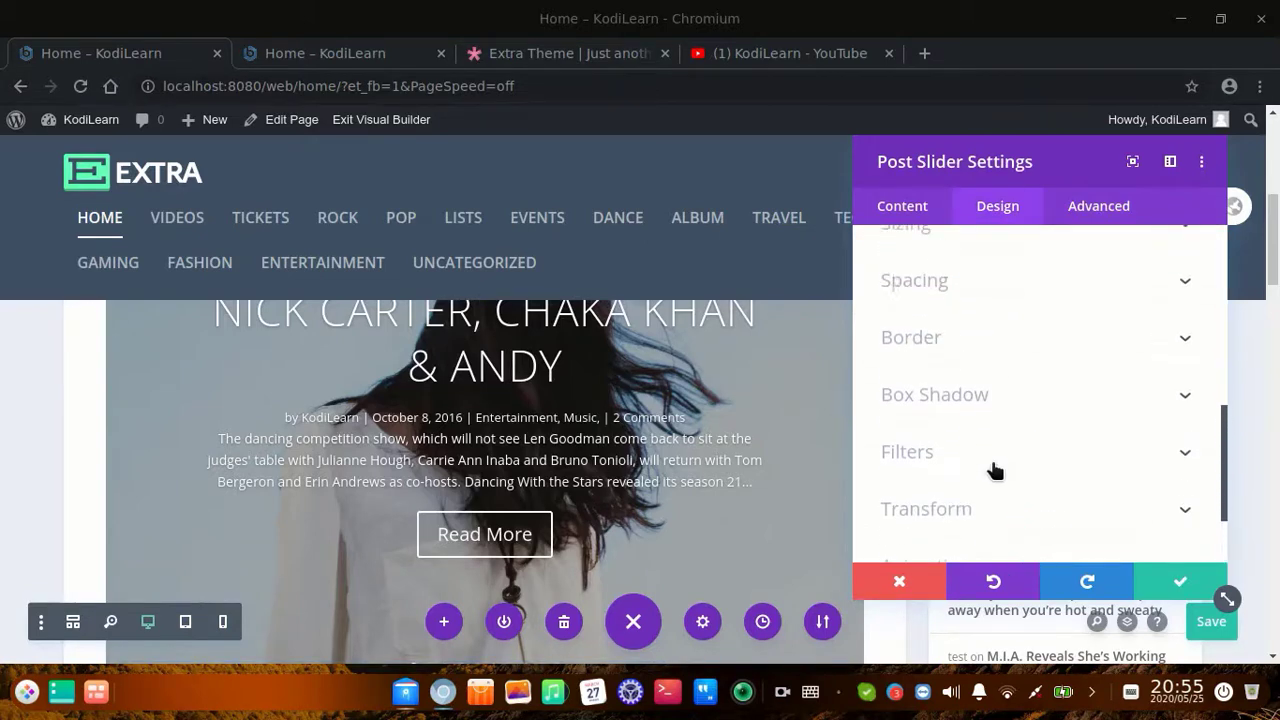
scroll(990, 460, "down", 4)
left_click(967, 385)
scroll(970, 390, "down", 6)
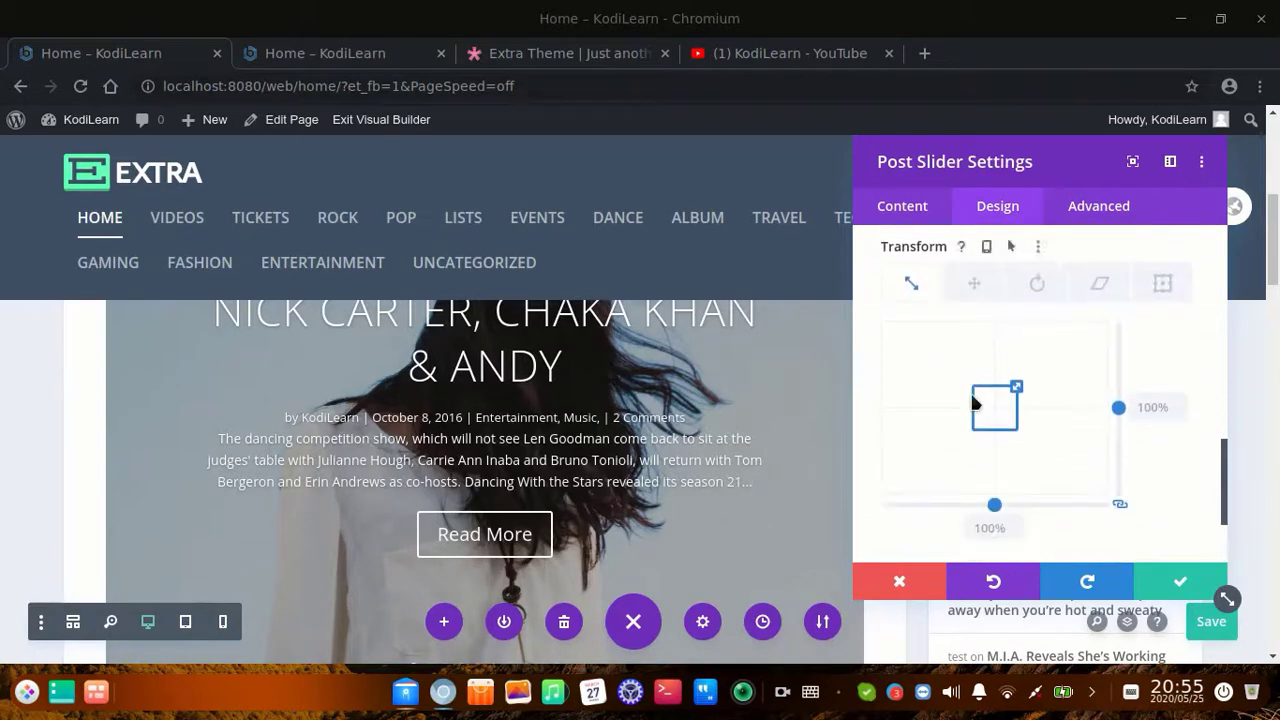